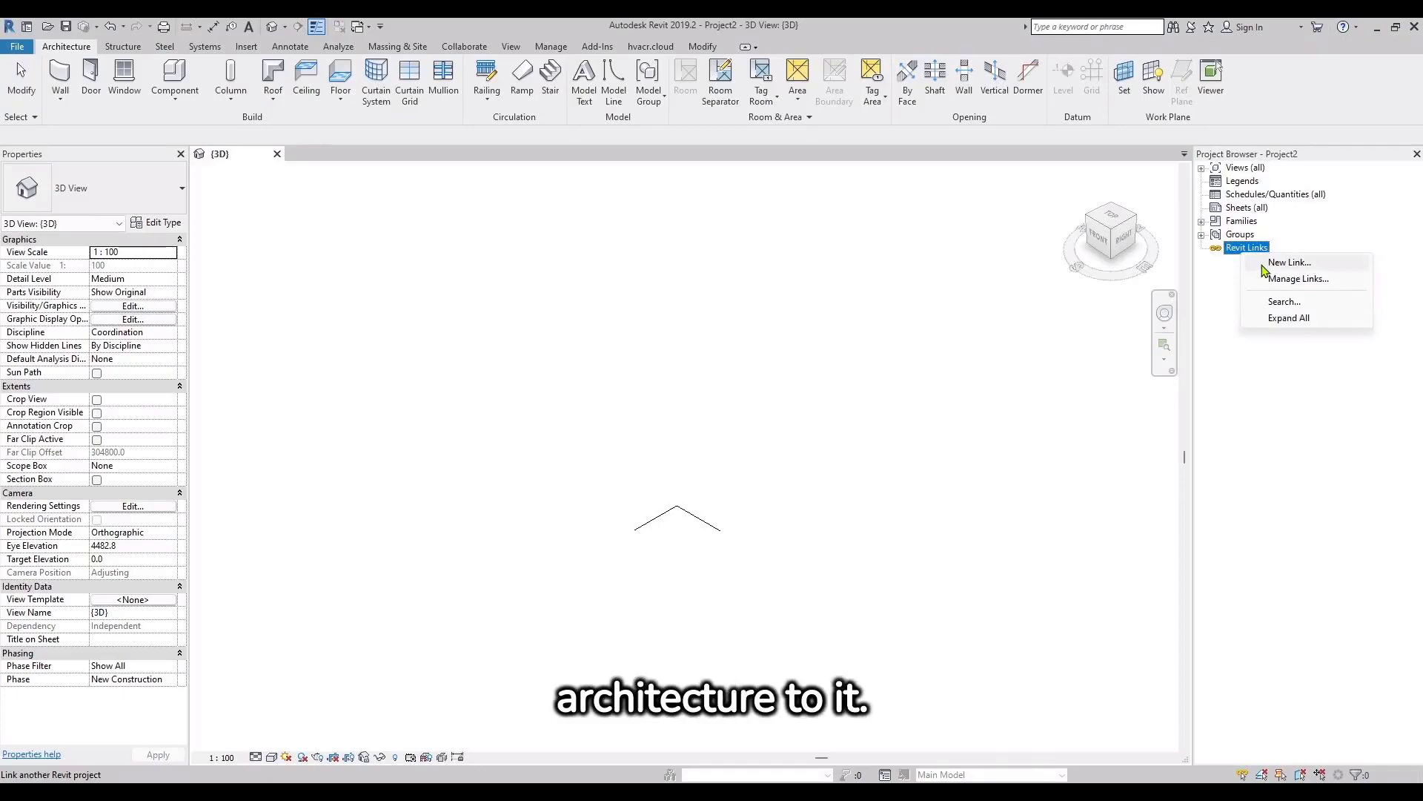
Link the architectural model Residential building_AR.rvt, copy its levels into the project and list the floor plans.
click(1260, 266)
double_click(714, 334)
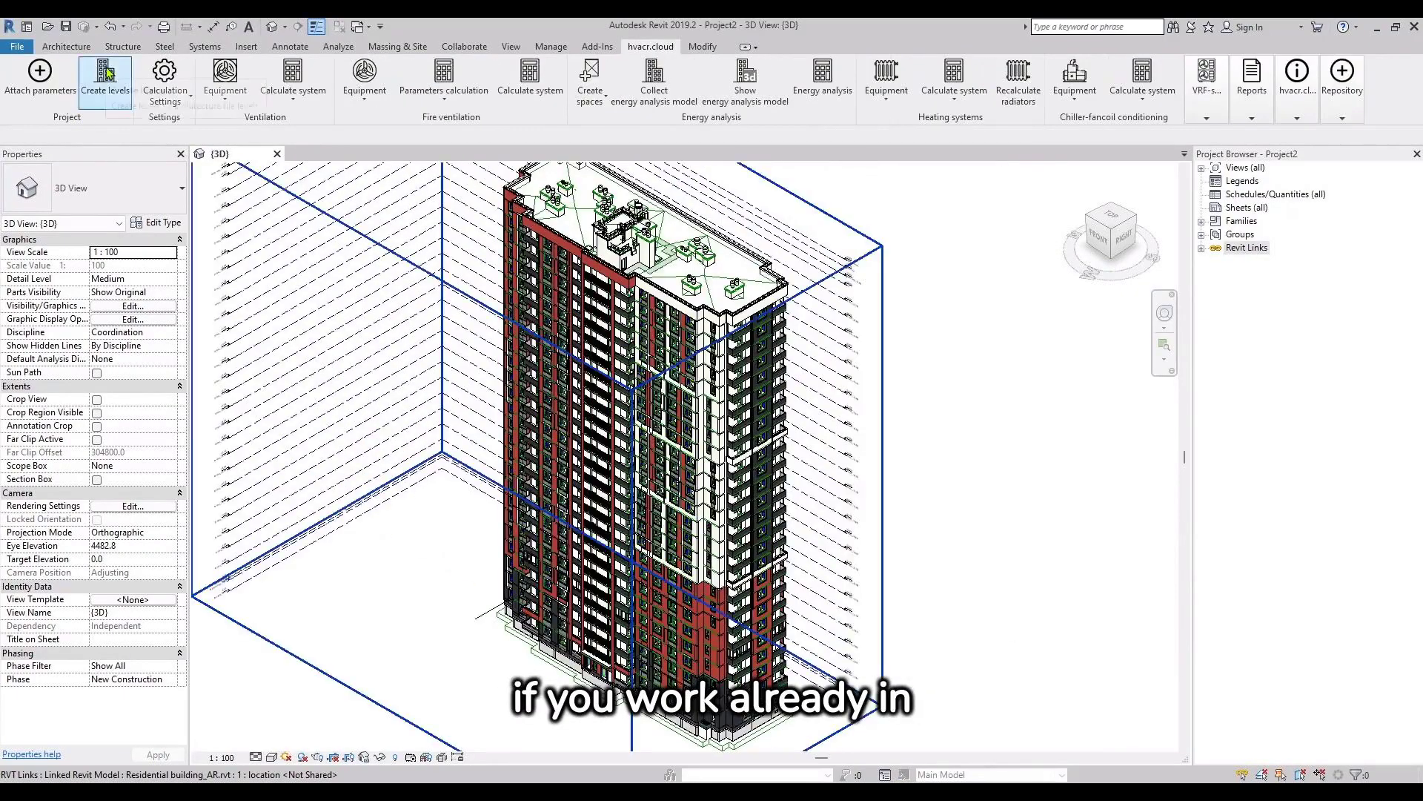
click(104, 78)
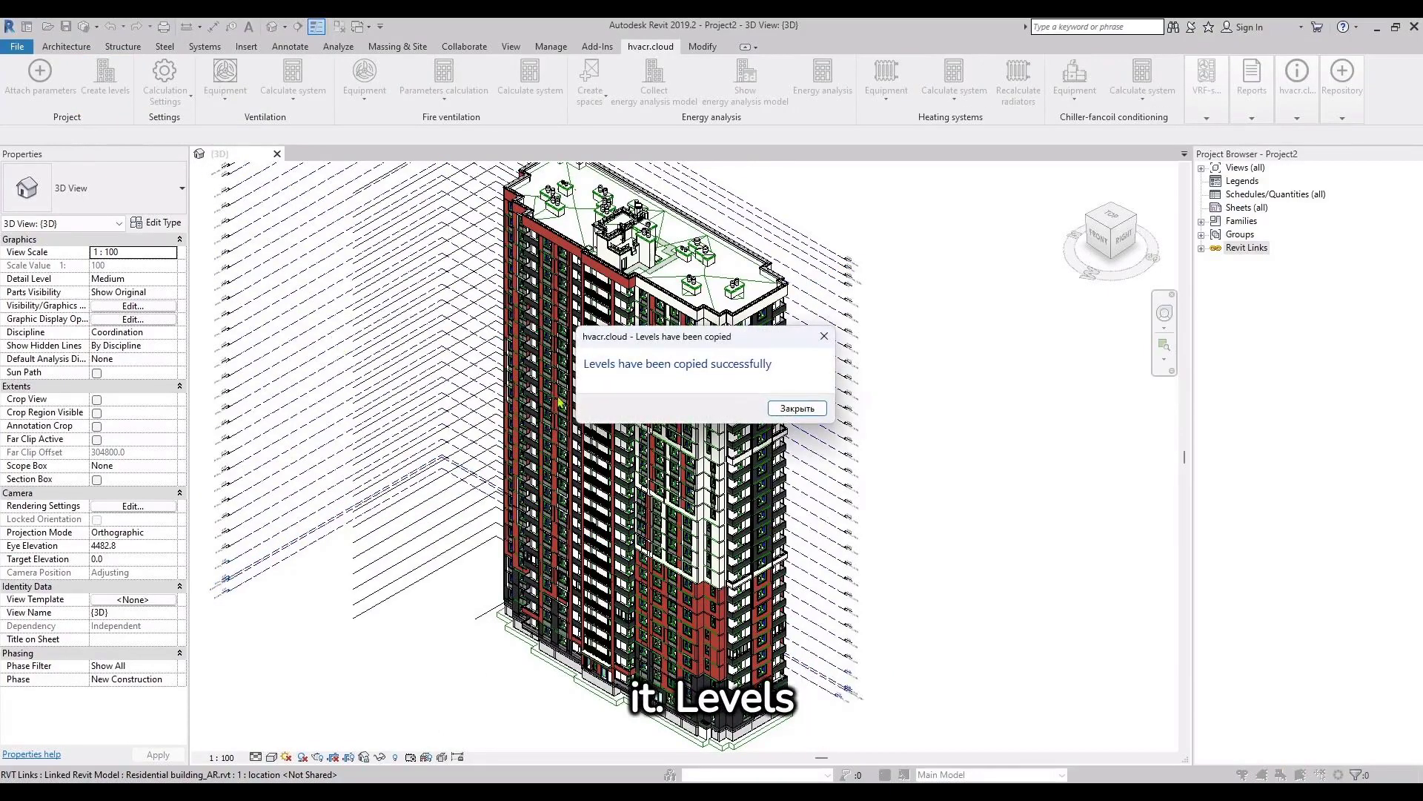
click(797, 408)
click(1202, 167)
click(1216, 181)
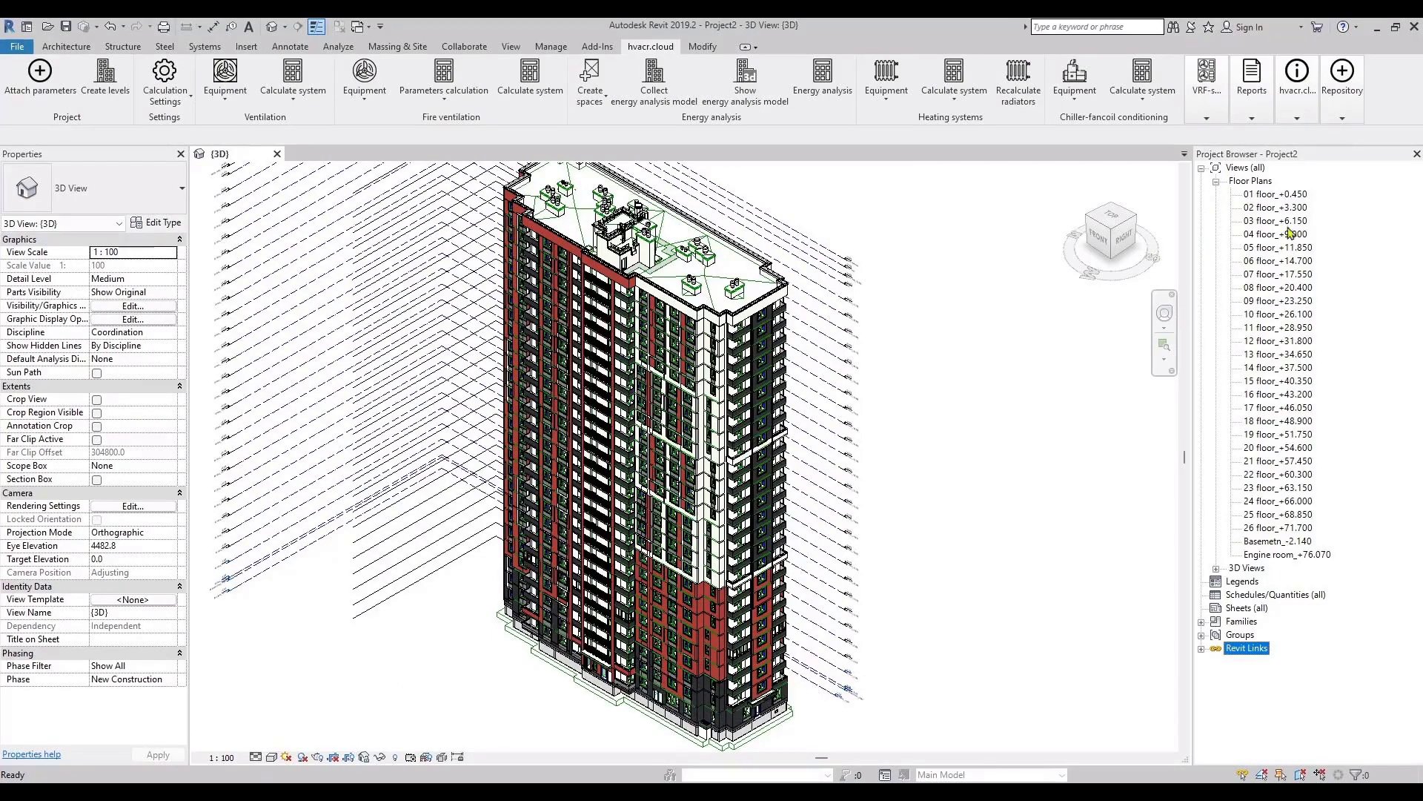
Bind the hvacr.cloud parameters to the project and set the Tevmo shafts summer temperature to 35 °C in the energy analysis model settings.
click(52, 91)
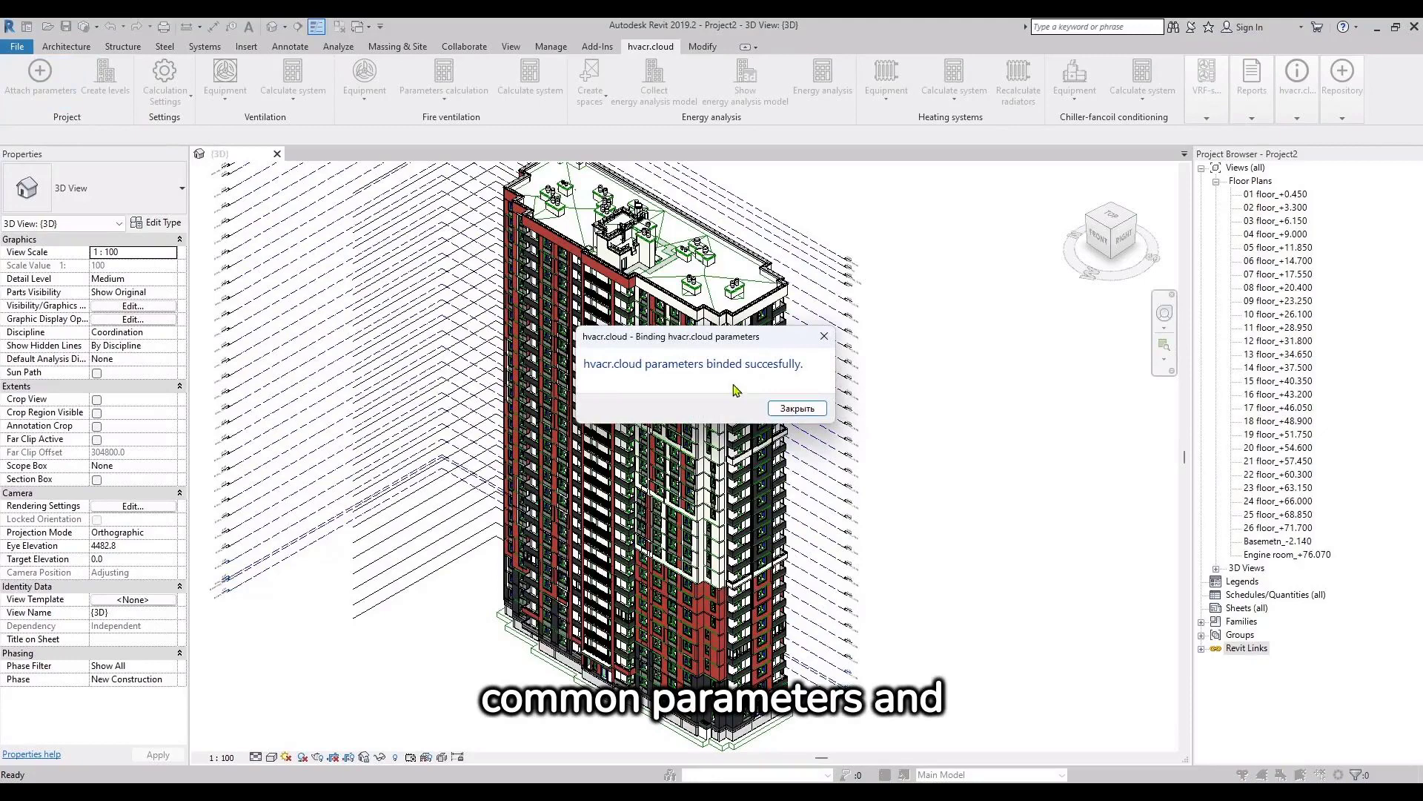
click(797, 408)
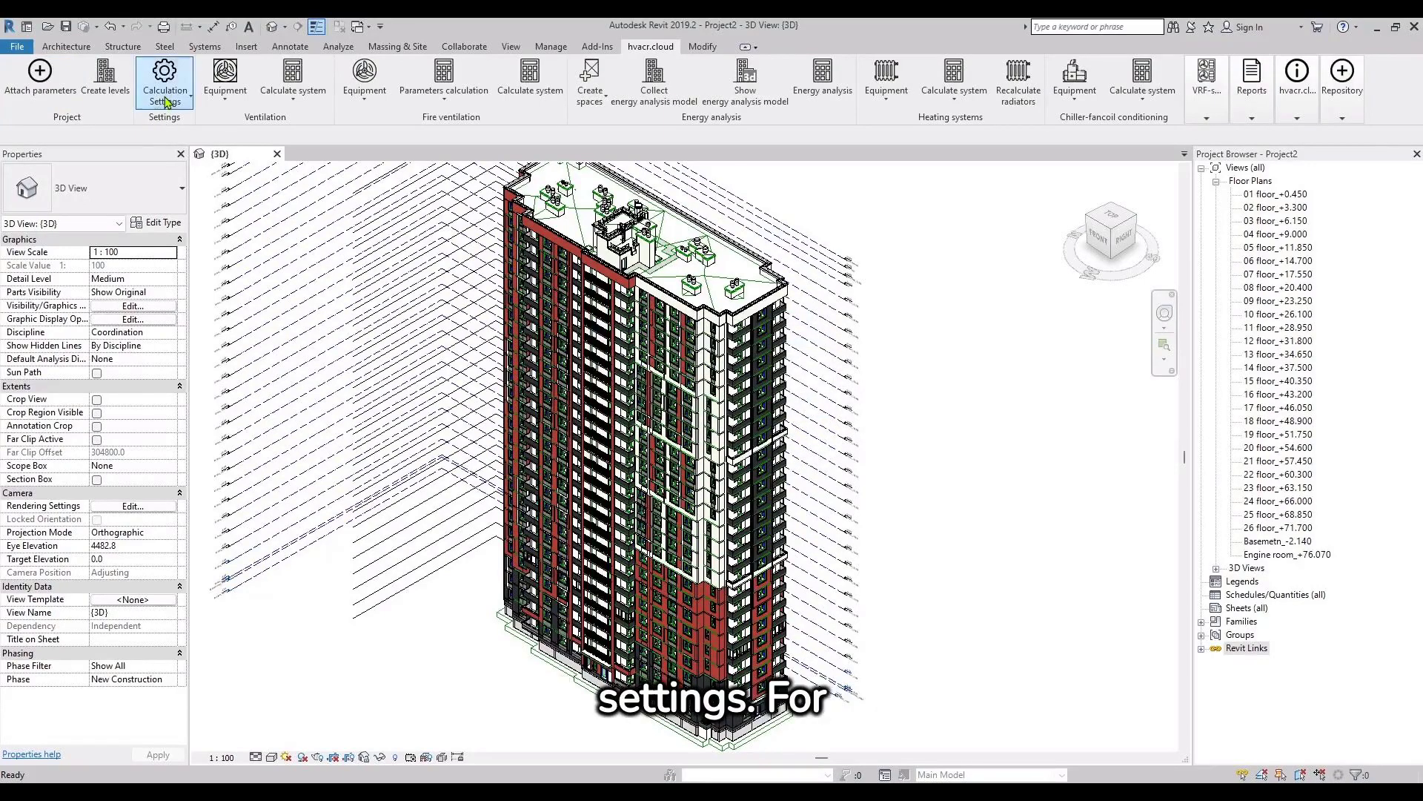
click(165, 100)
click(181, 215)
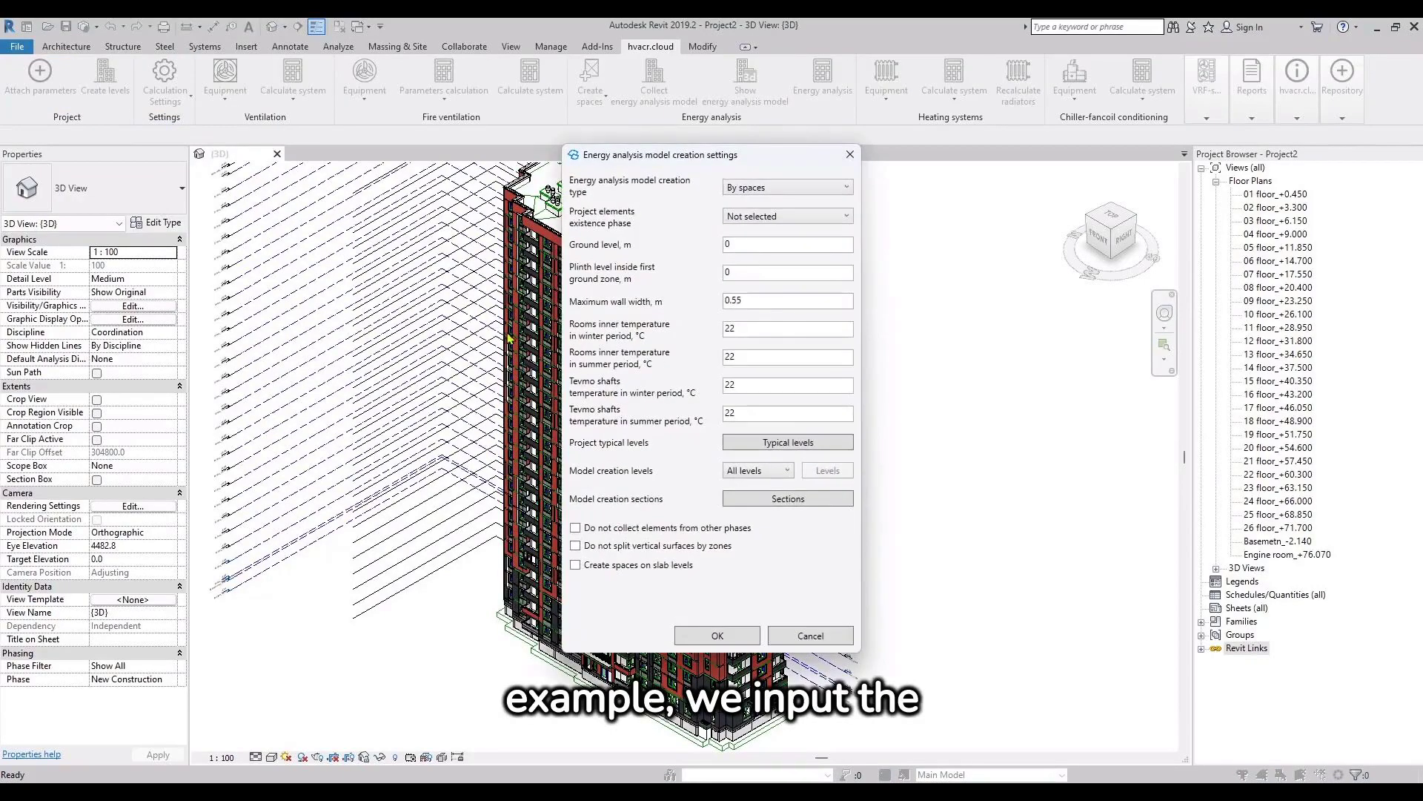
text(35)
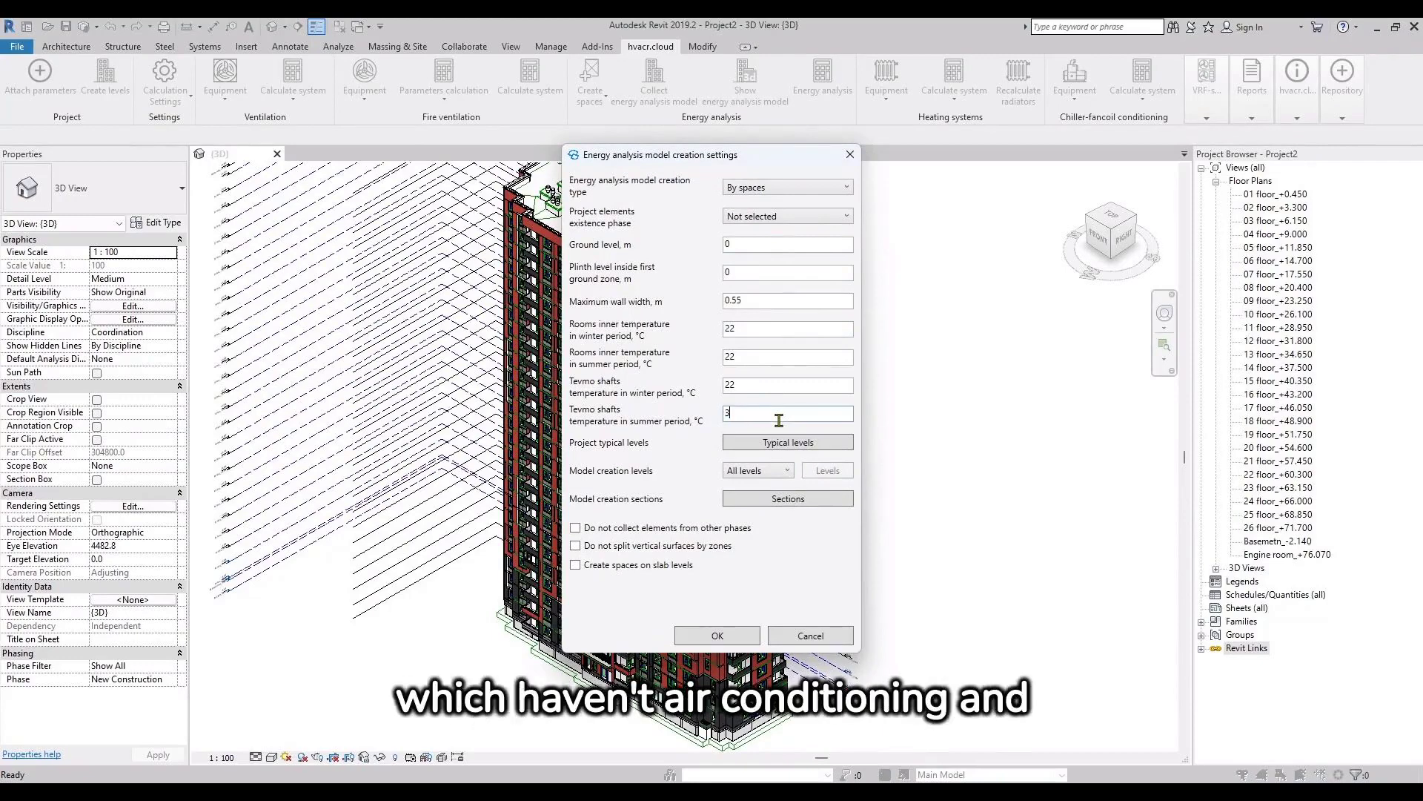
Assign floors 03 to 09 the typical level type 02 floor_+3.300.
click(807, 445)
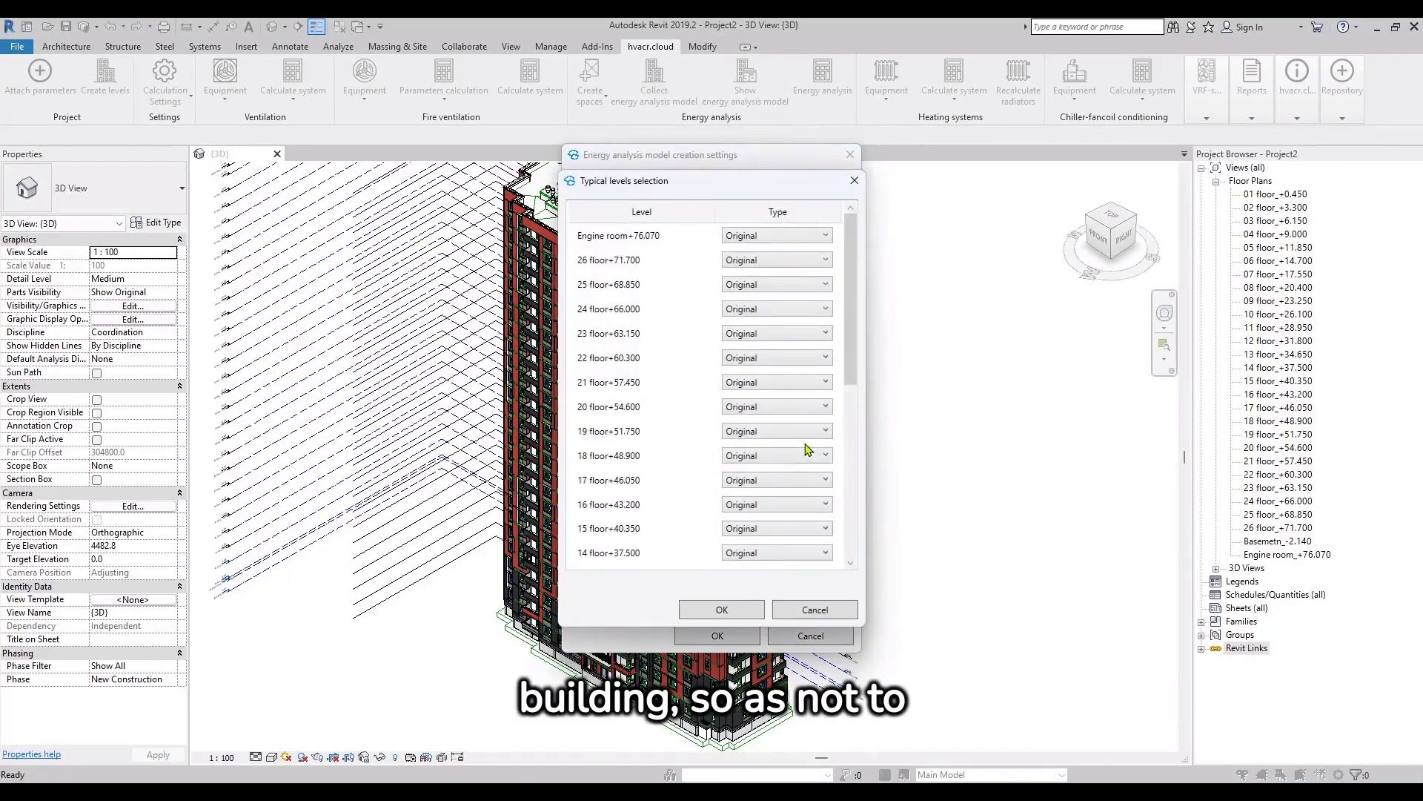
scroll(766, 496, down, 3)
scroll(765, 504, down, 2)
click(765, 484)
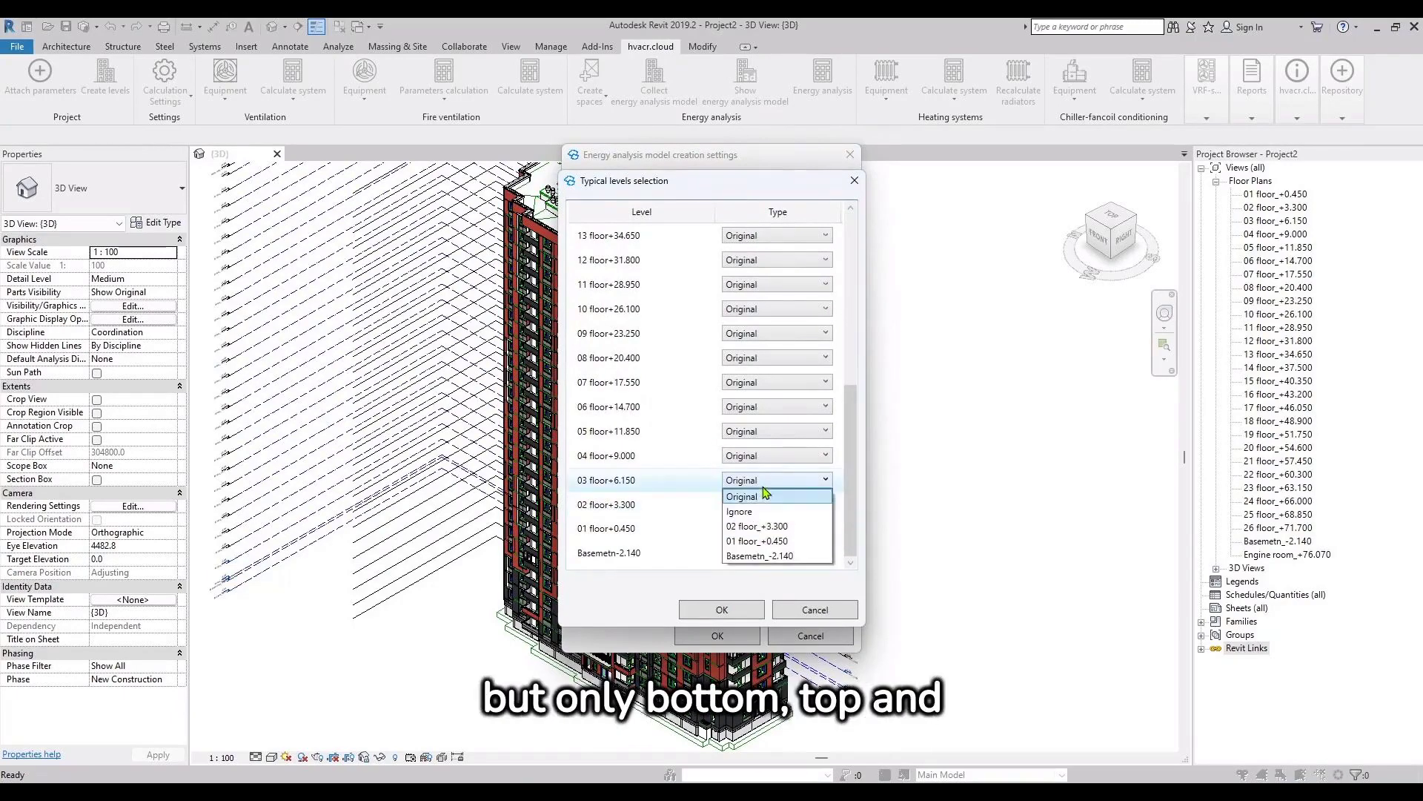
click(763, 523)
click(771, 455)
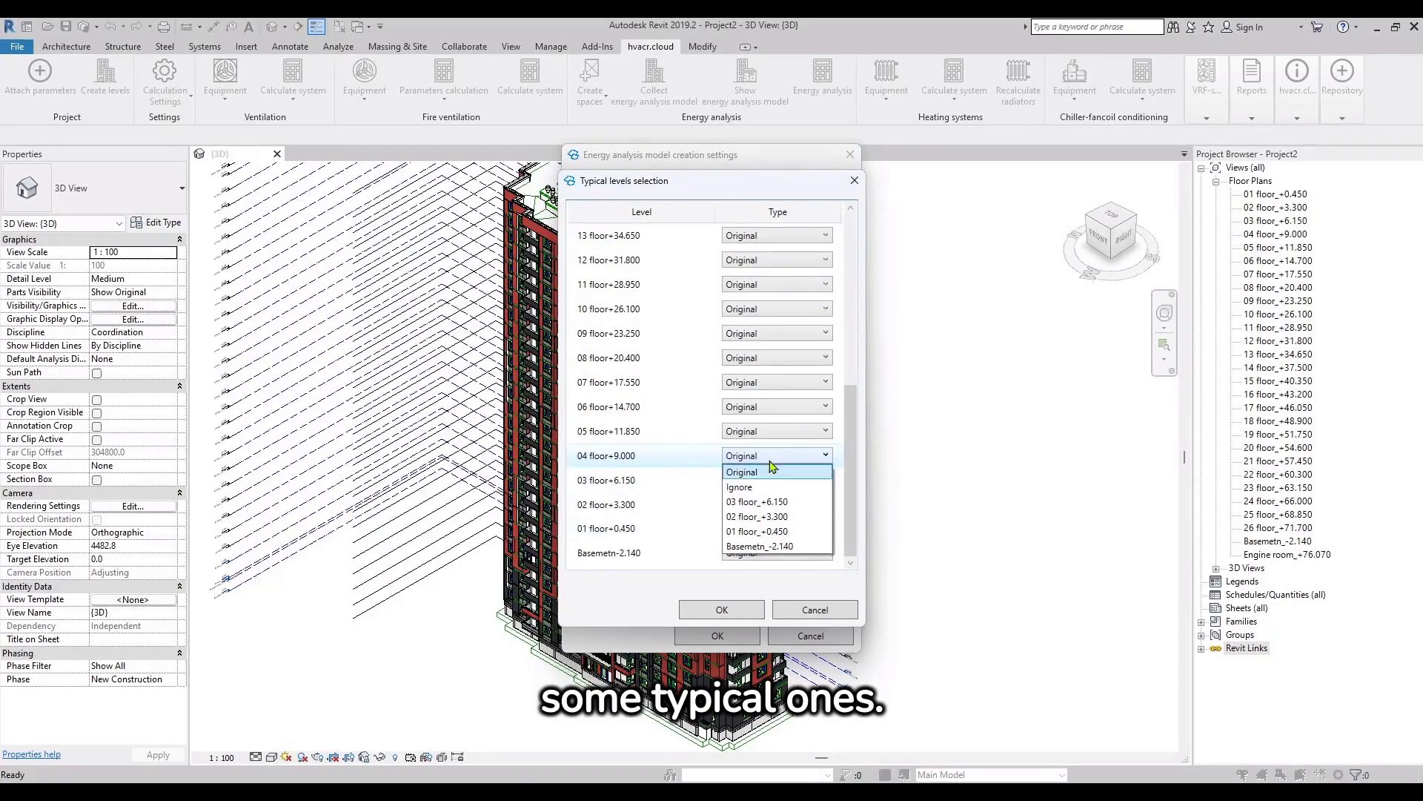
click(771, 517)
click(774, 434)
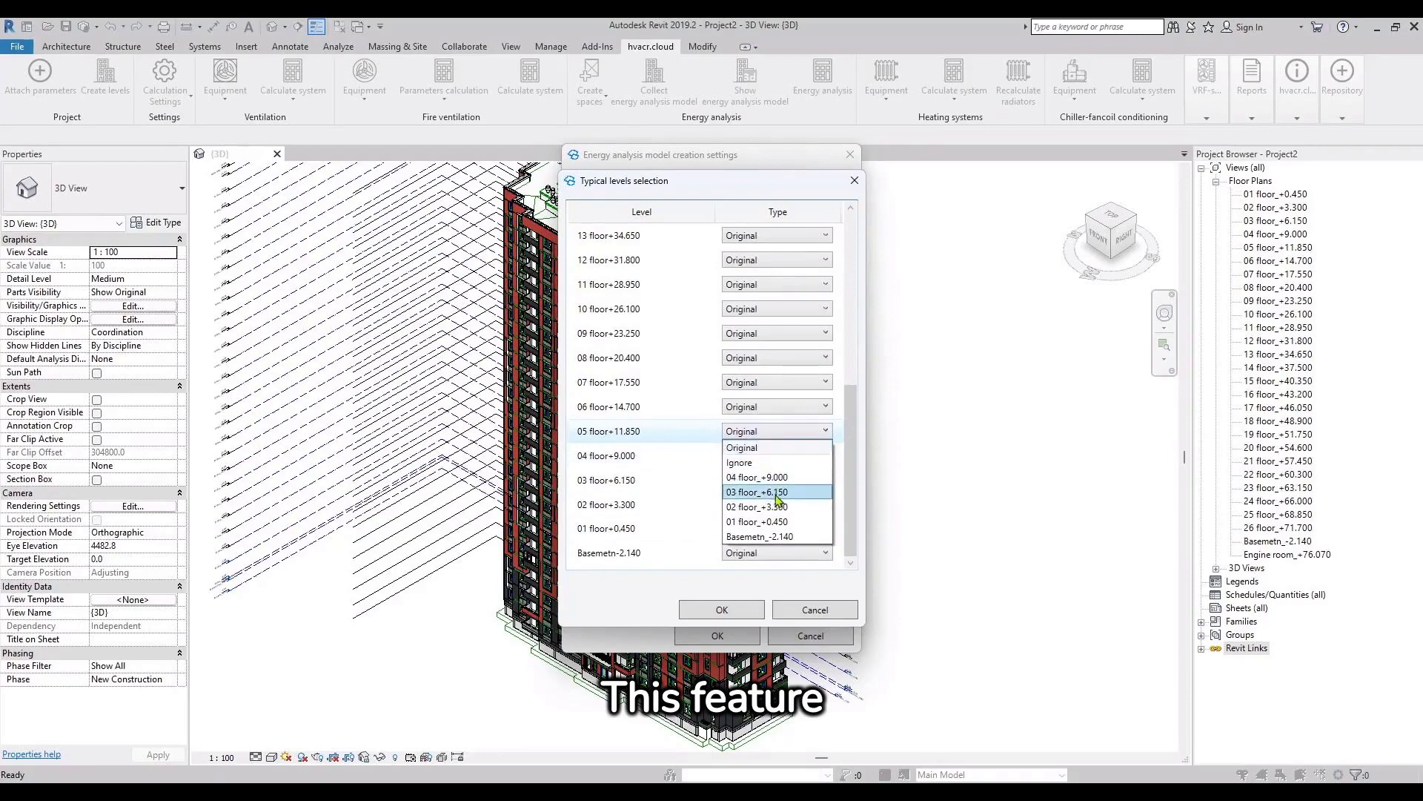
click(775, 493)
Assign floors 11 to 25 the typical level type 10 floor_+26.100 and apply the energy analysis model settings.
scroll(775, 356, up, 5)
click(774, 284)
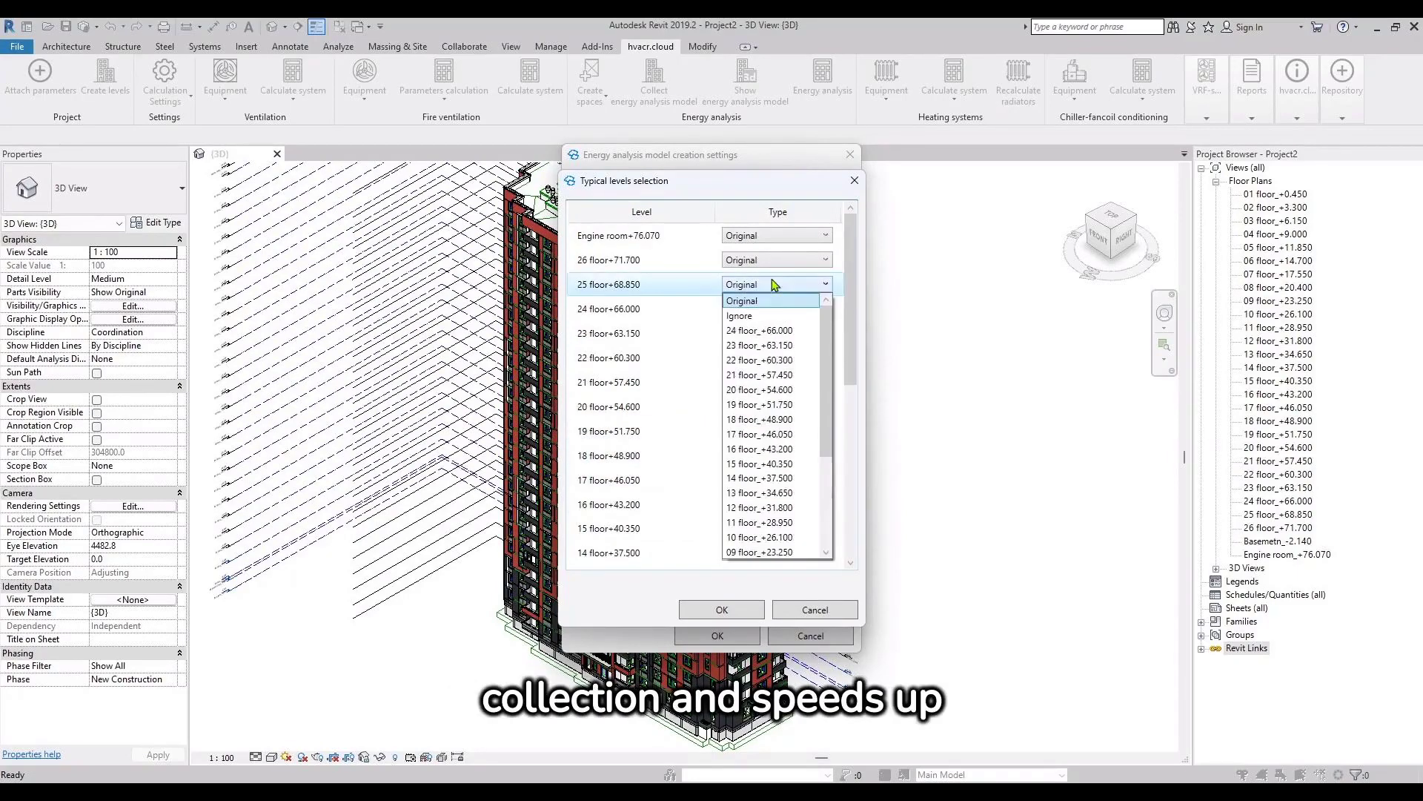
click(764, 536)
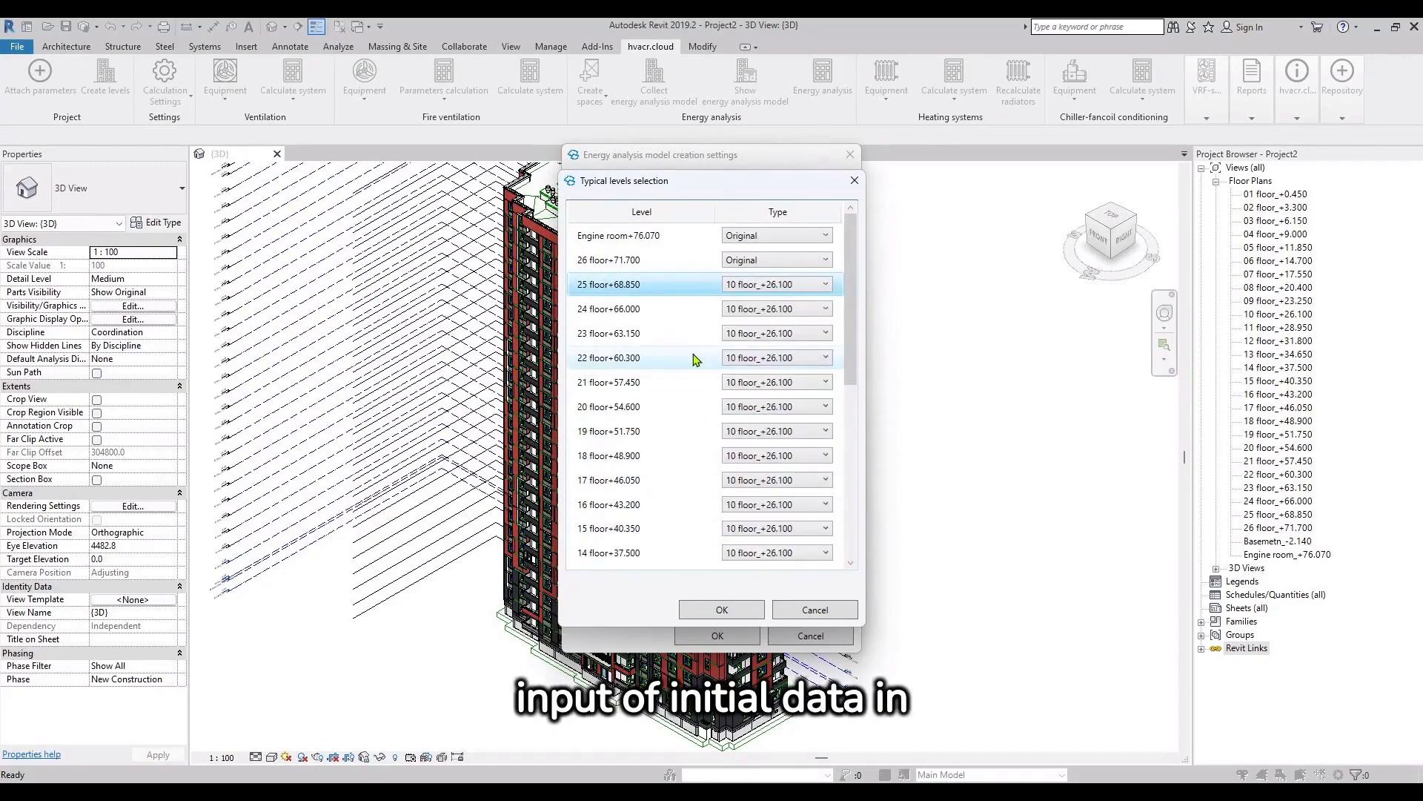
scroll(695, 359, down, 5)
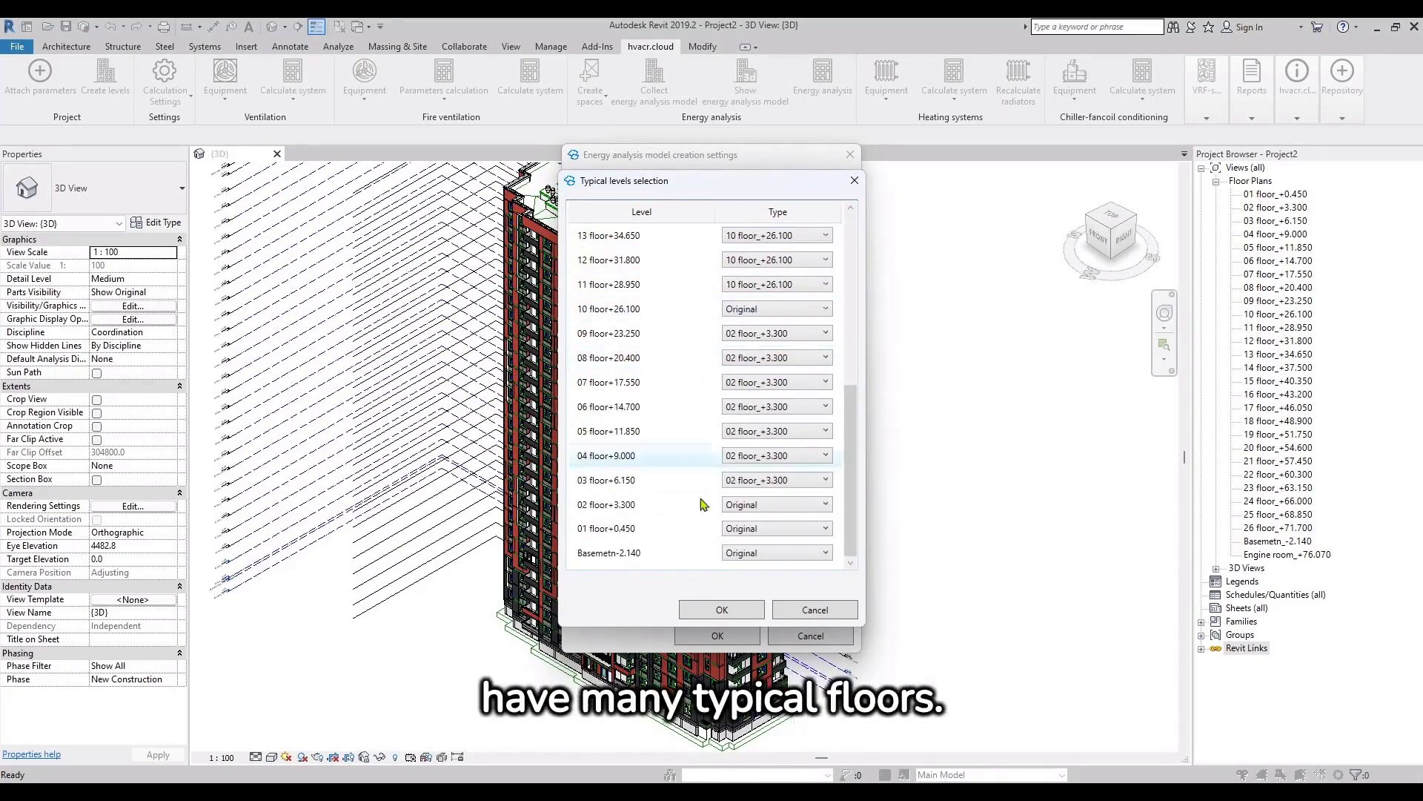
click(721, 610)
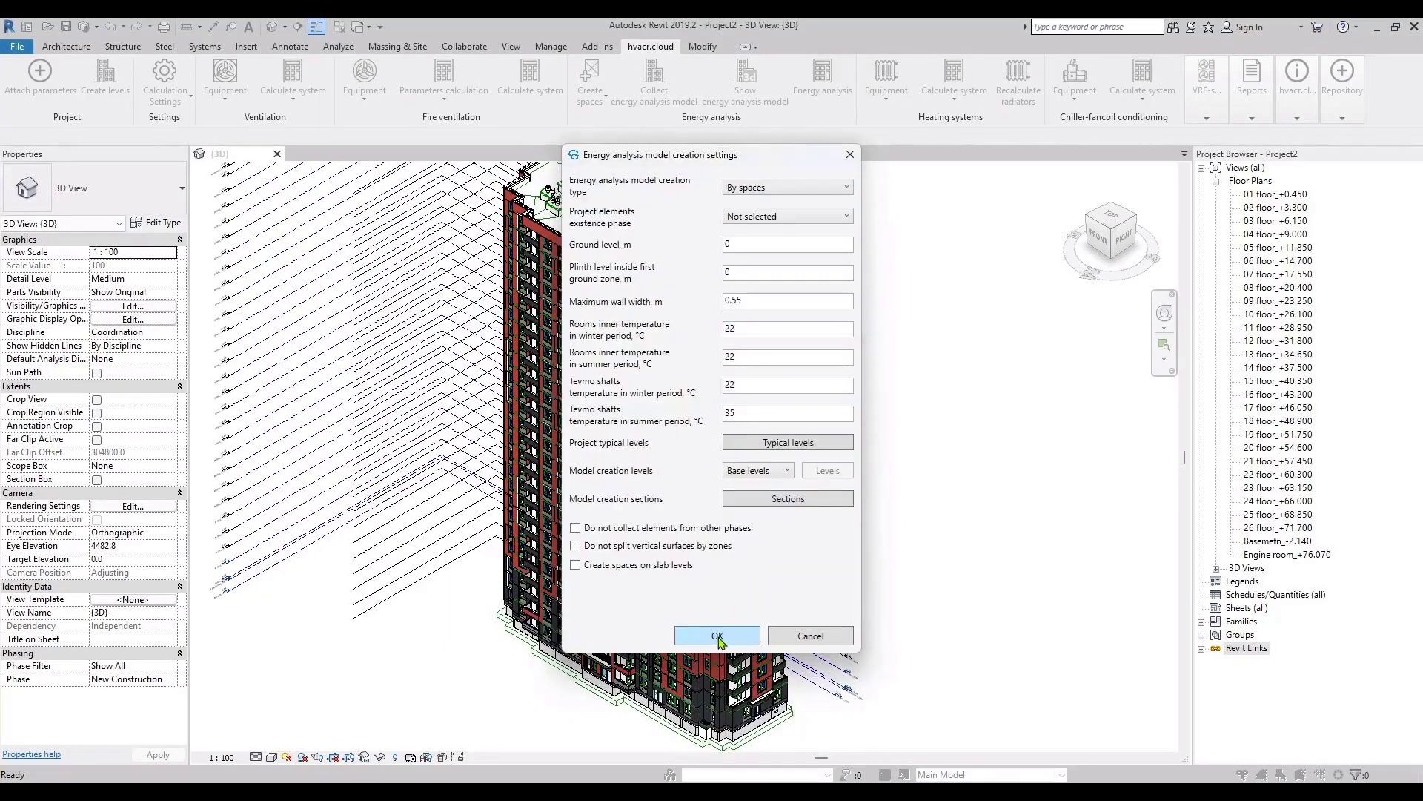
click(718, 636)
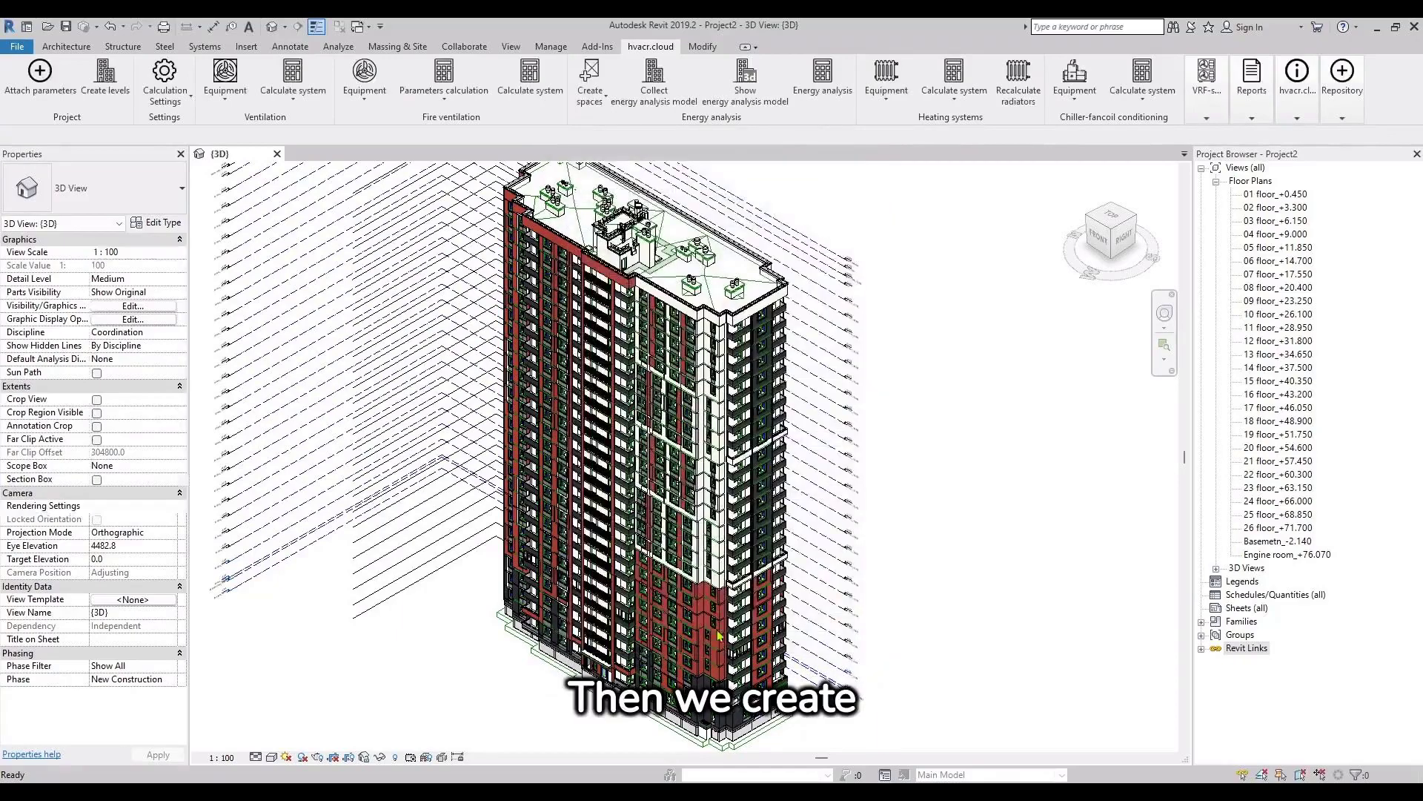
Create spaces by rooms from the linked architectural model.
click(601, 95)
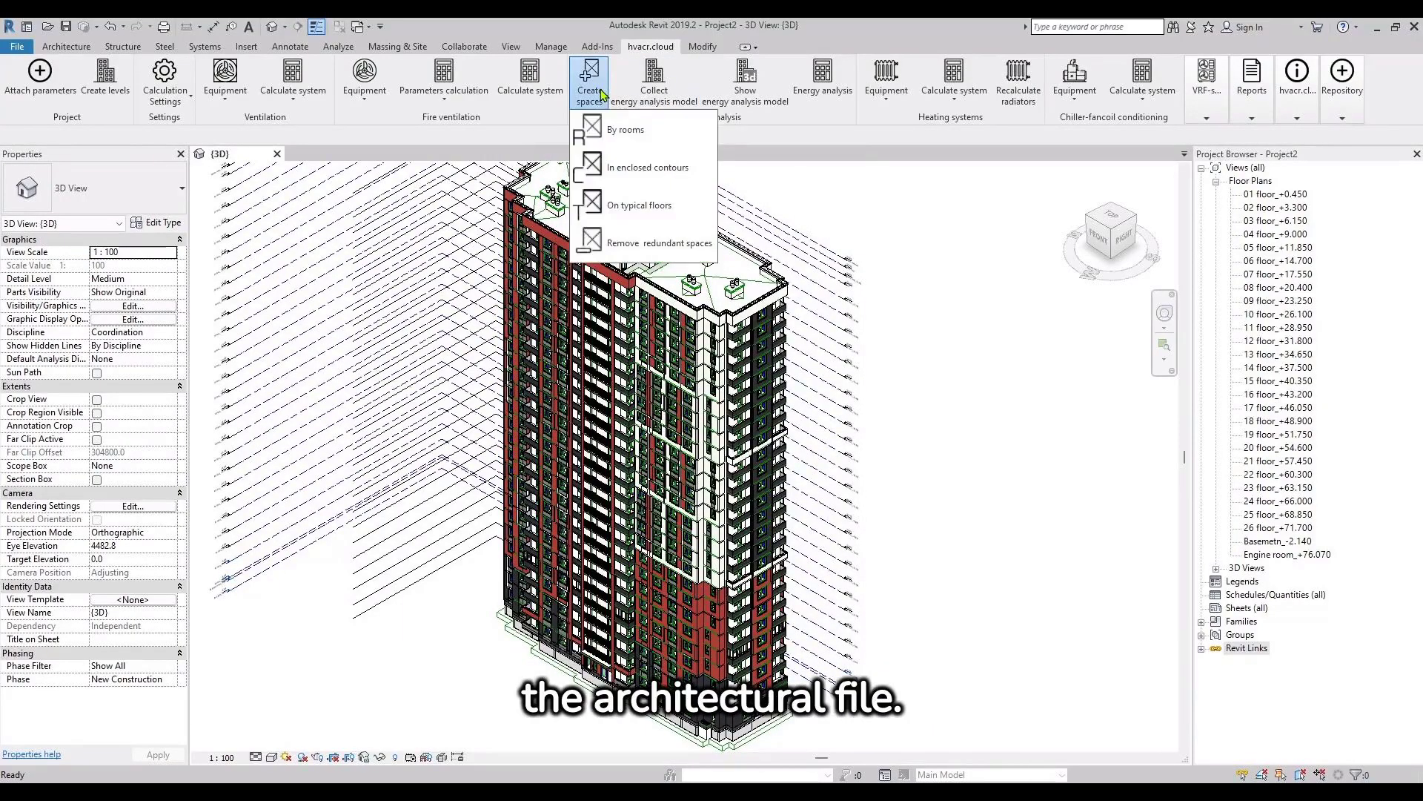
click(604, 141)
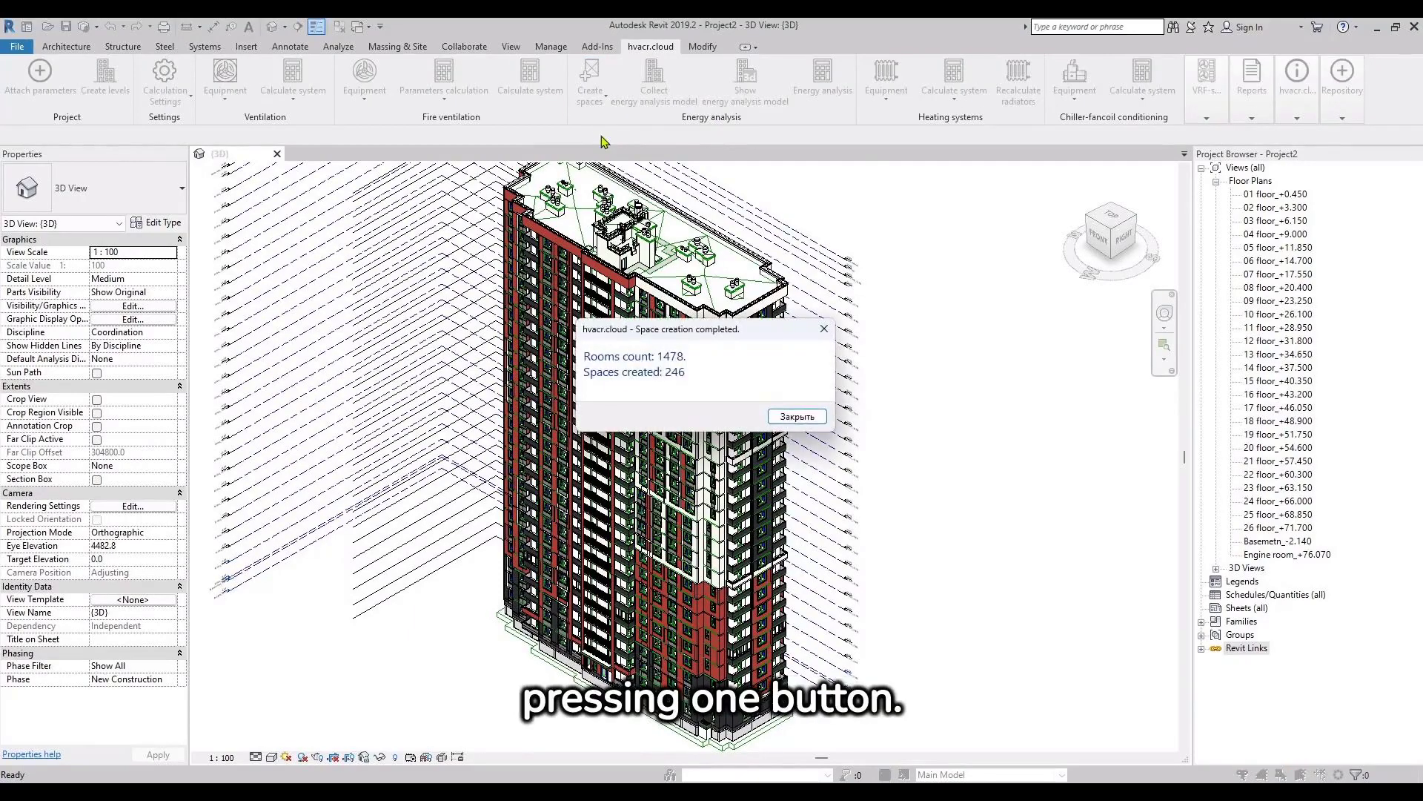
click(797, 415)
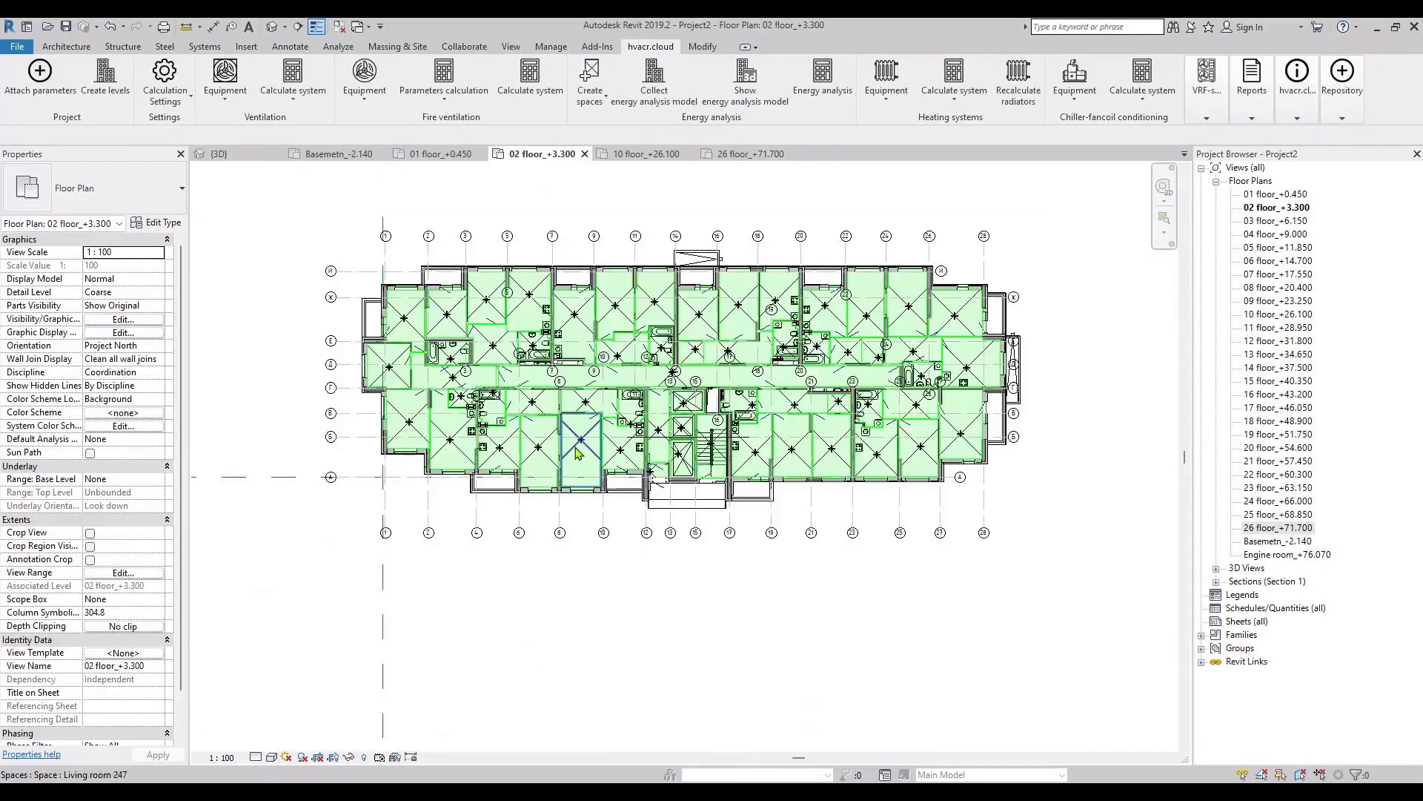
Assign the two adjacent spaces between grids 8 and 12 on the 02 floor plan to the spaces group Group 1.
scroll(578, 454, up, 3)
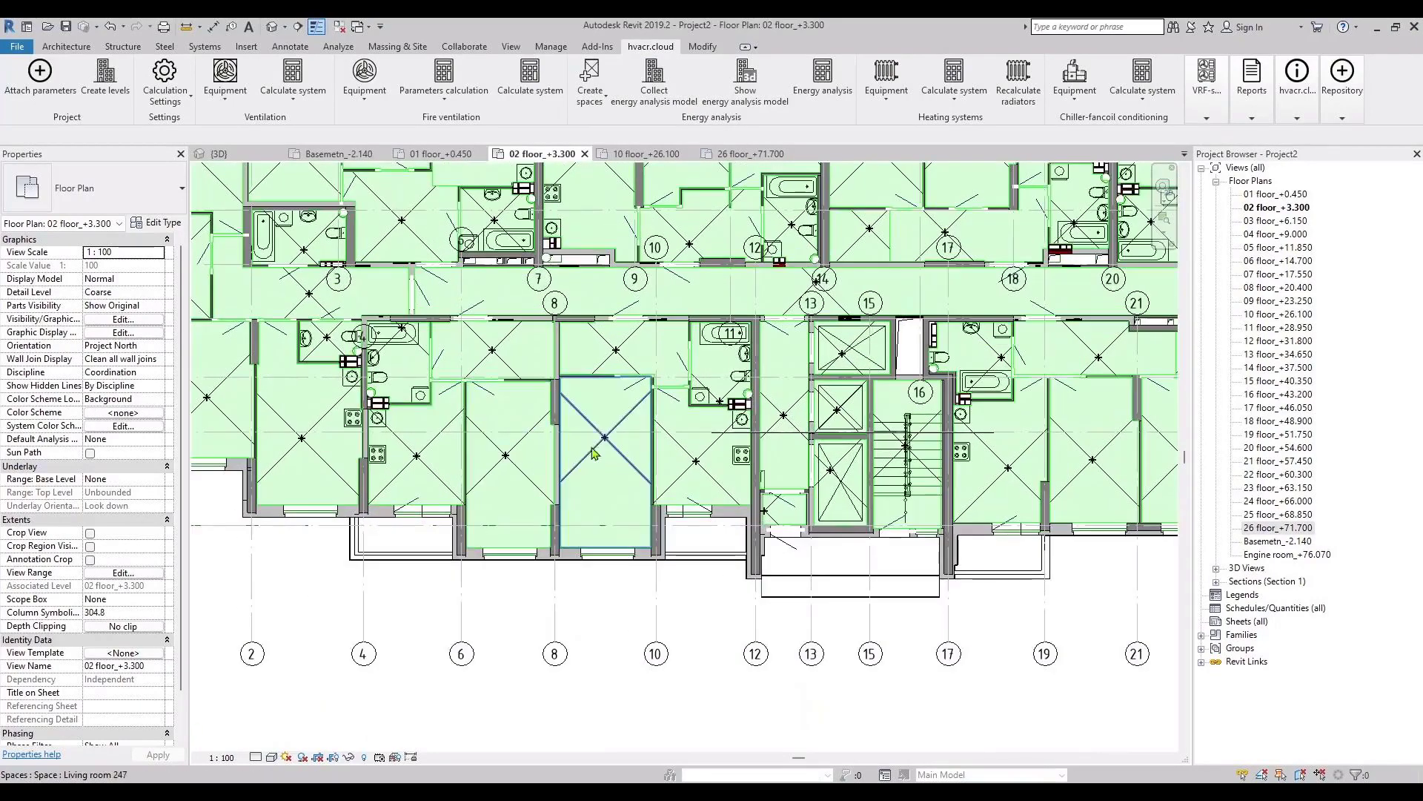
click(606, 455)
ctrl+click(708, 474)
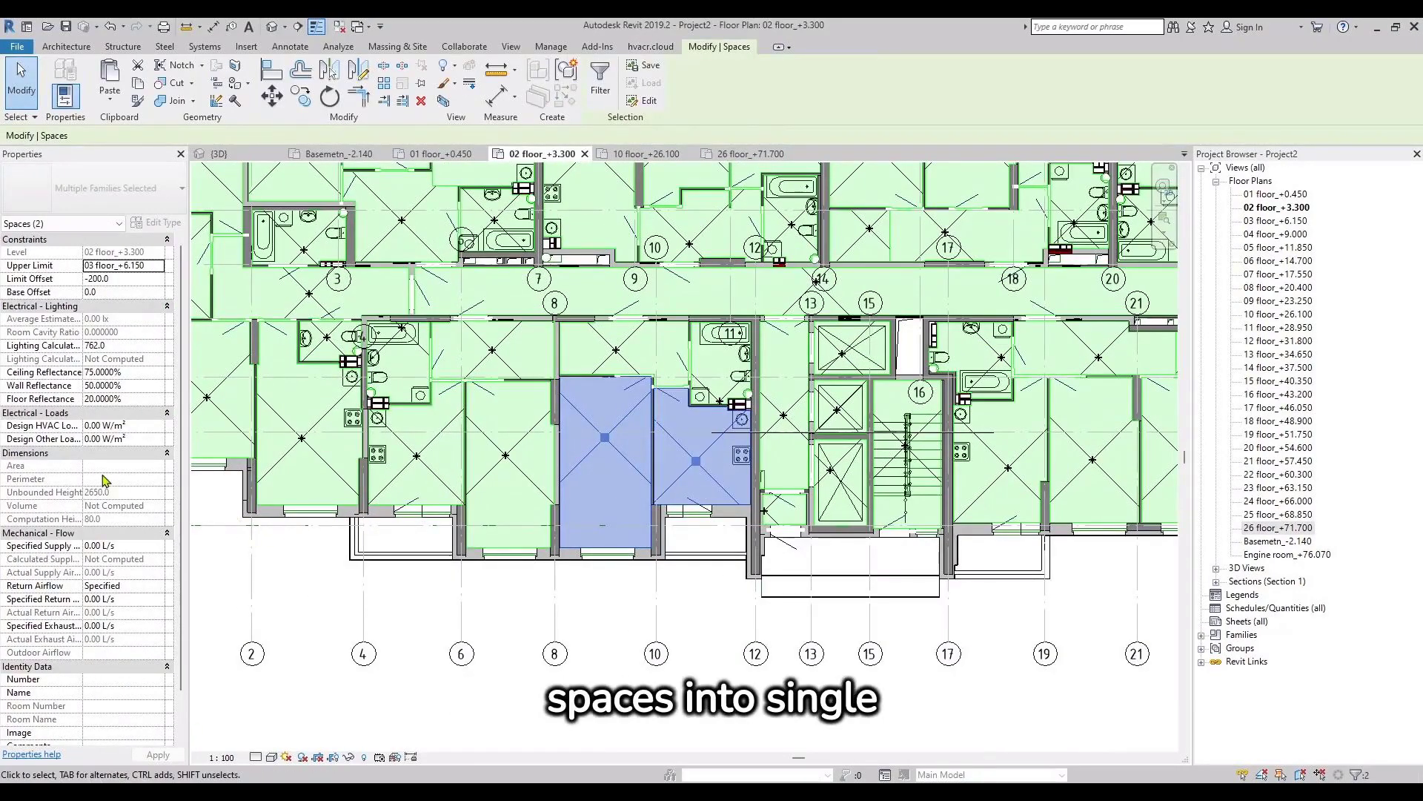
scroll(104, 481, down, 4)
click(90, 519)
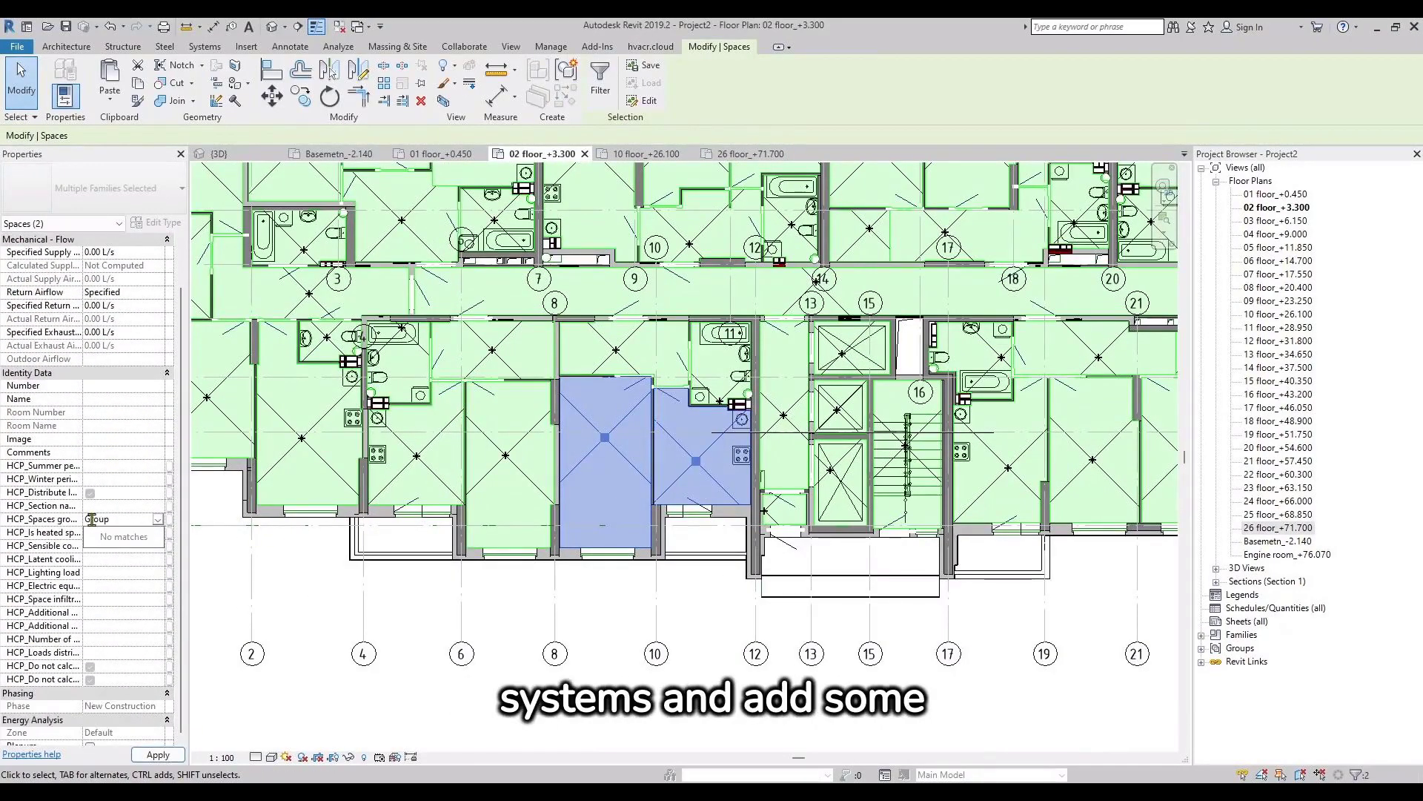
Set the selected spaces' sensible load to 65 W, latent 35 W, lighting 10 W/m², electric equipment 500 W, infiltration 1 L/(s·m²) and number of people 2.
click(94, 545)
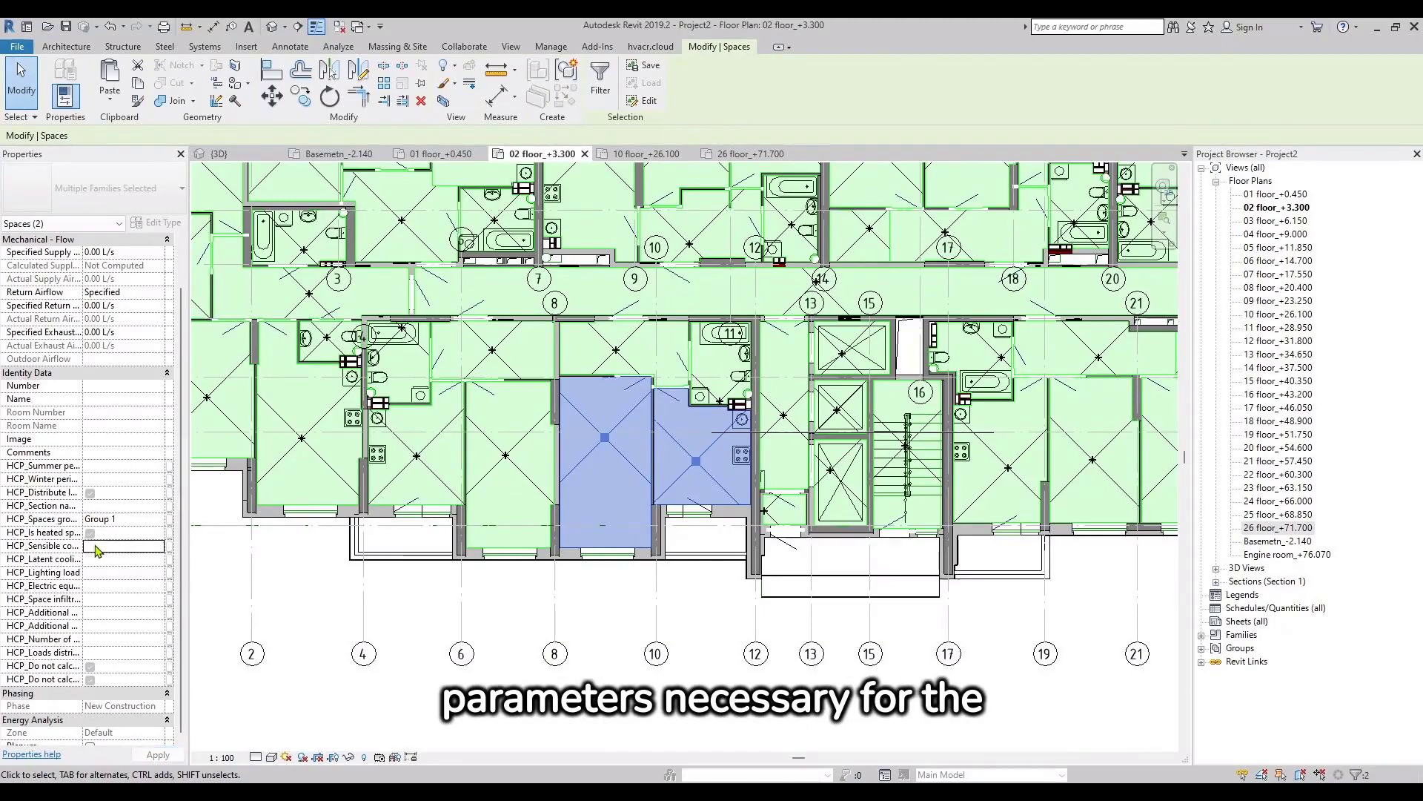
text(65)
click(112, 559)
click(107, 573)
text(10.00 W/m²)
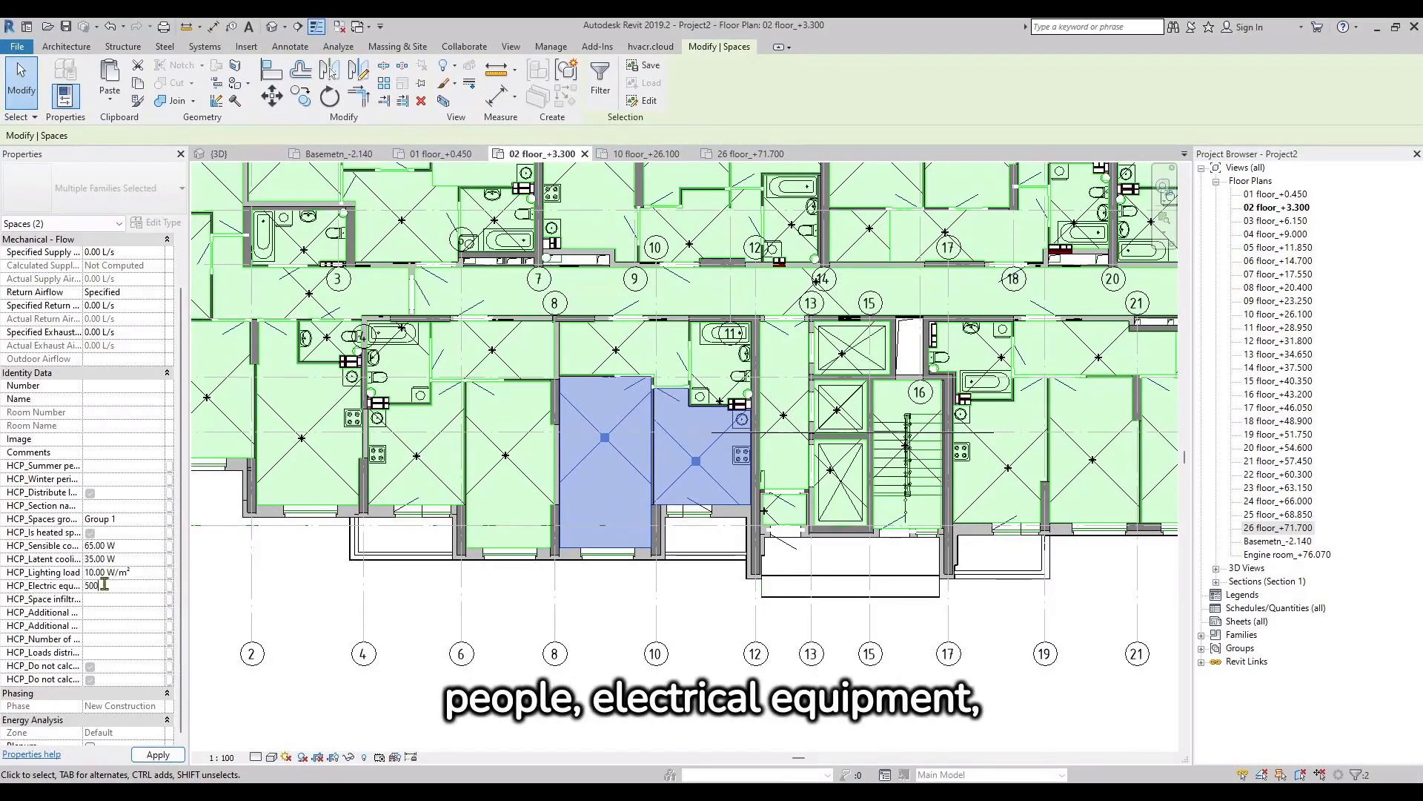
click(103, 601)
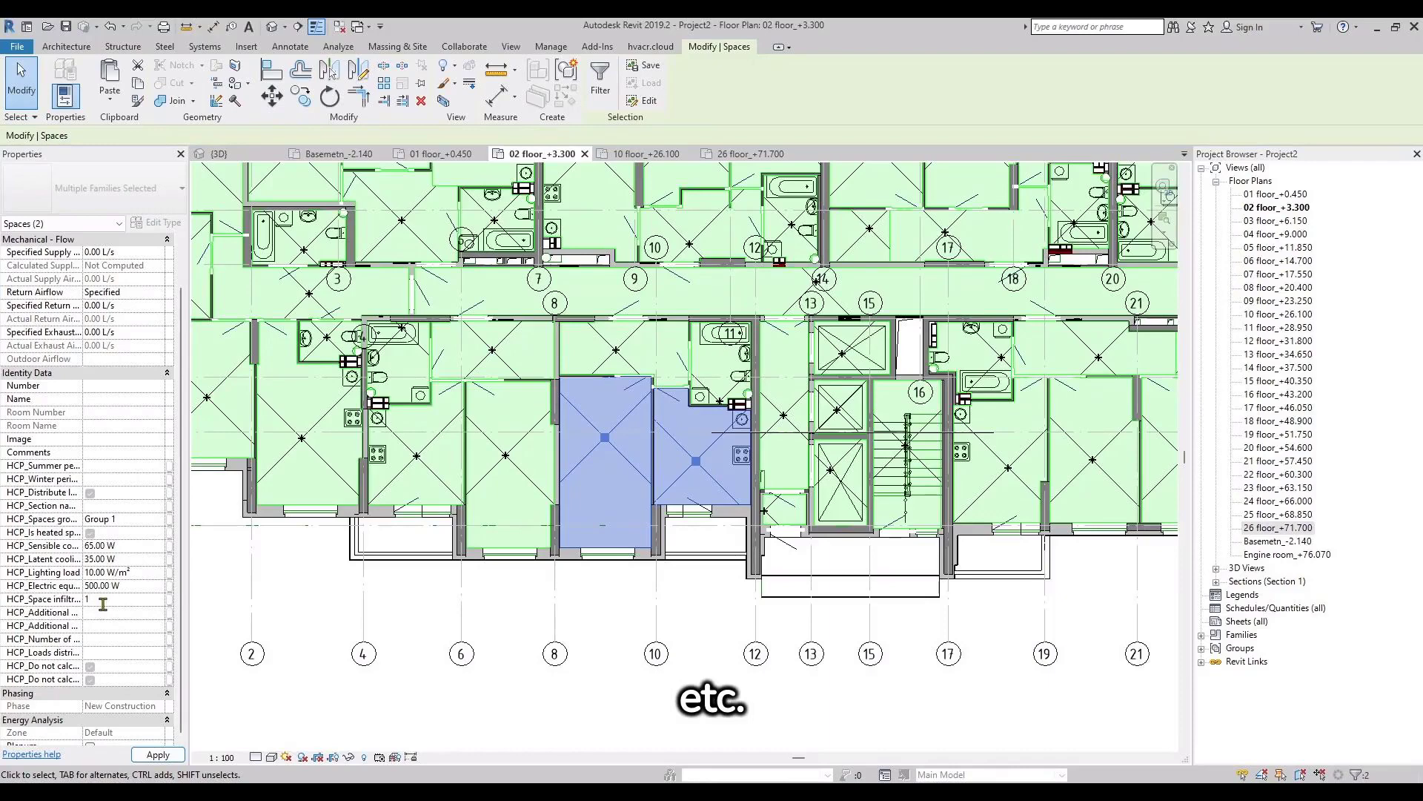
click(96, 638)
text(2)
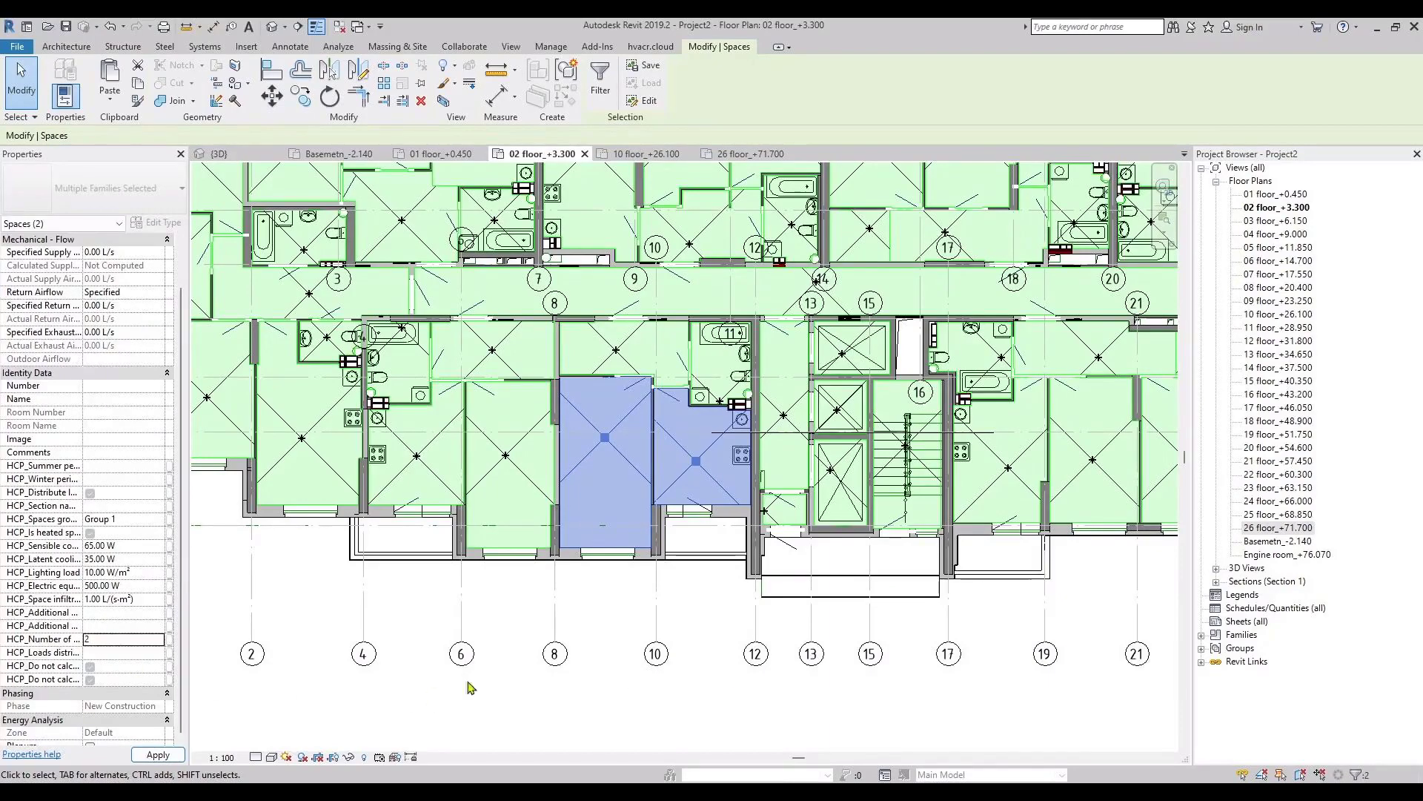
Create spaces on the typical floors and collect the energy analysis model.
click(655, 154)
click(590, 95)
click(620, 208)
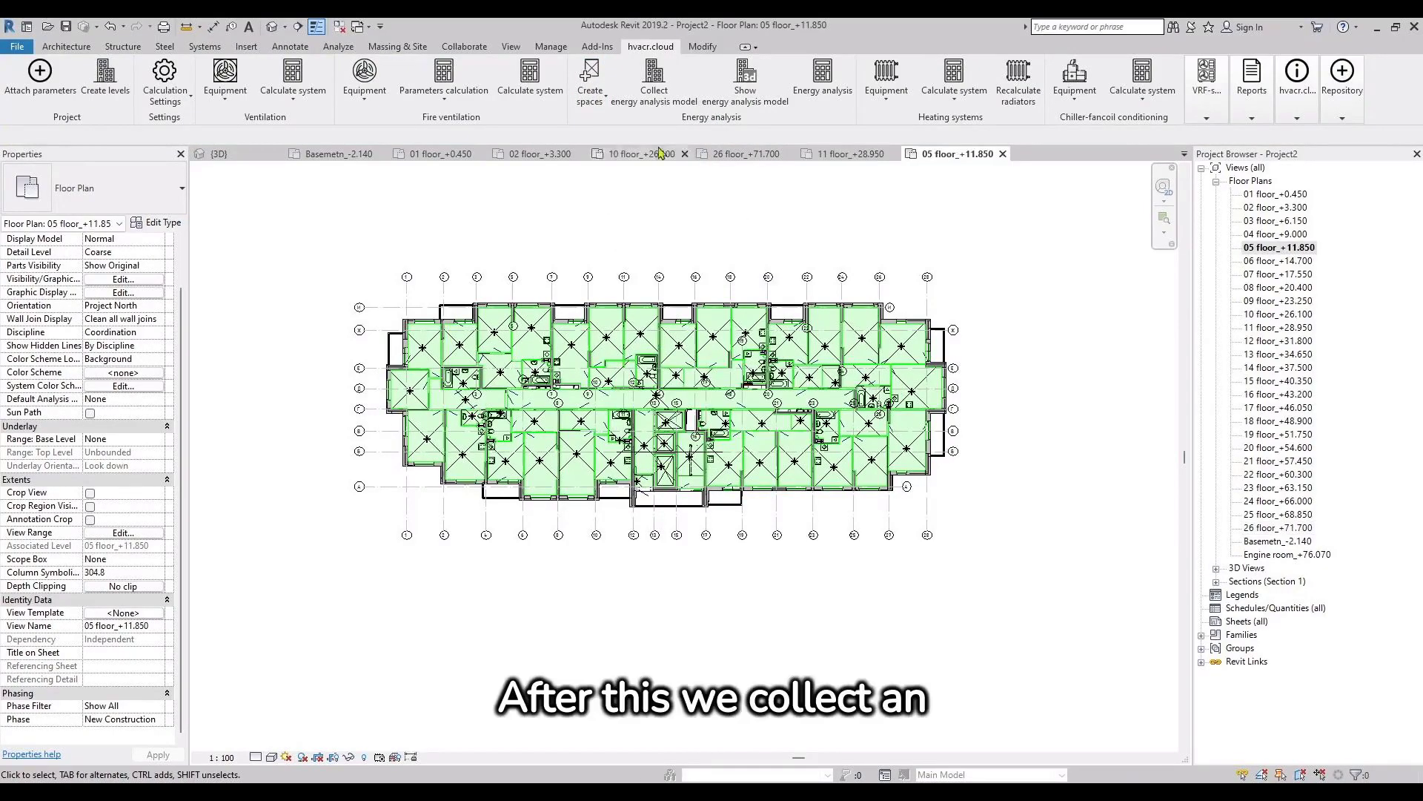
click(654, 82)
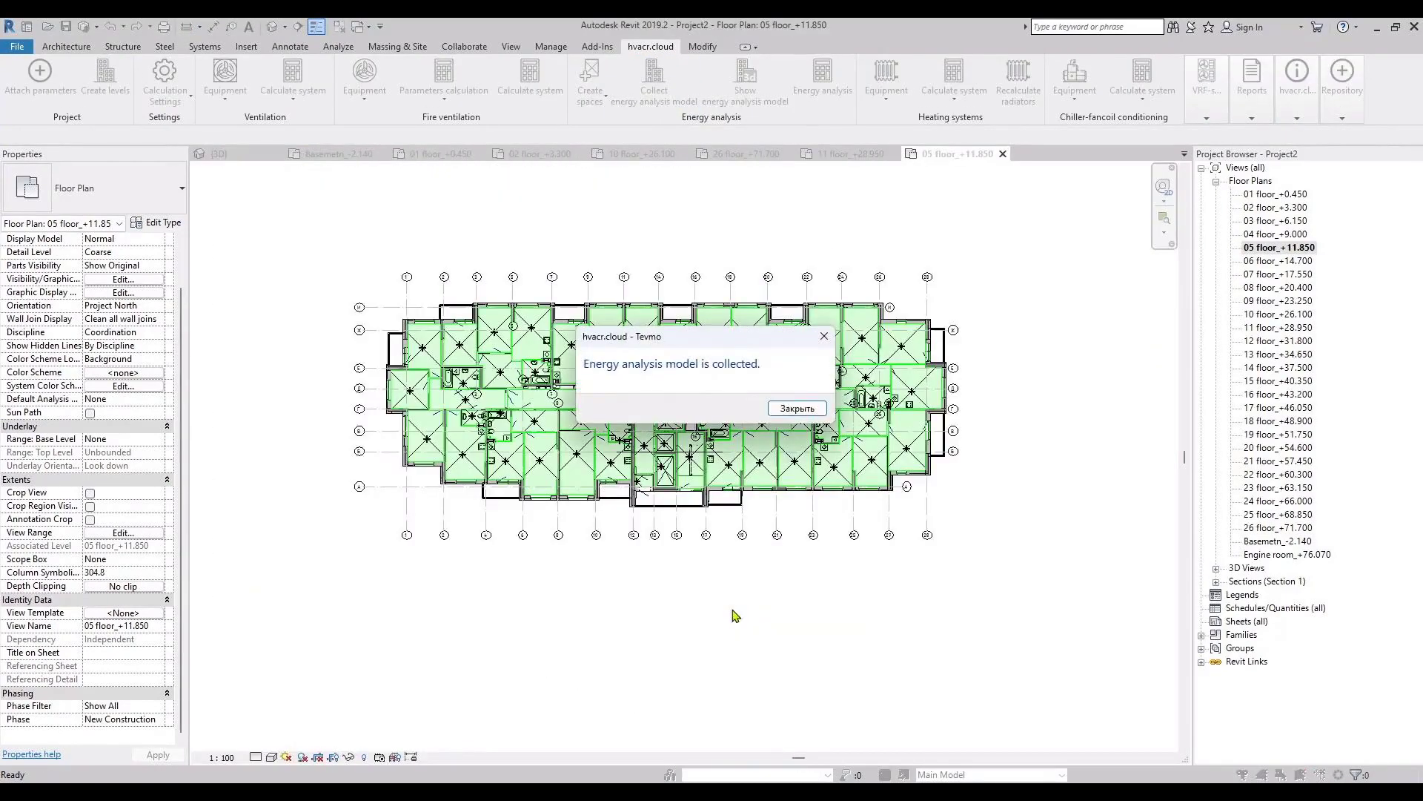
click(799, 409)
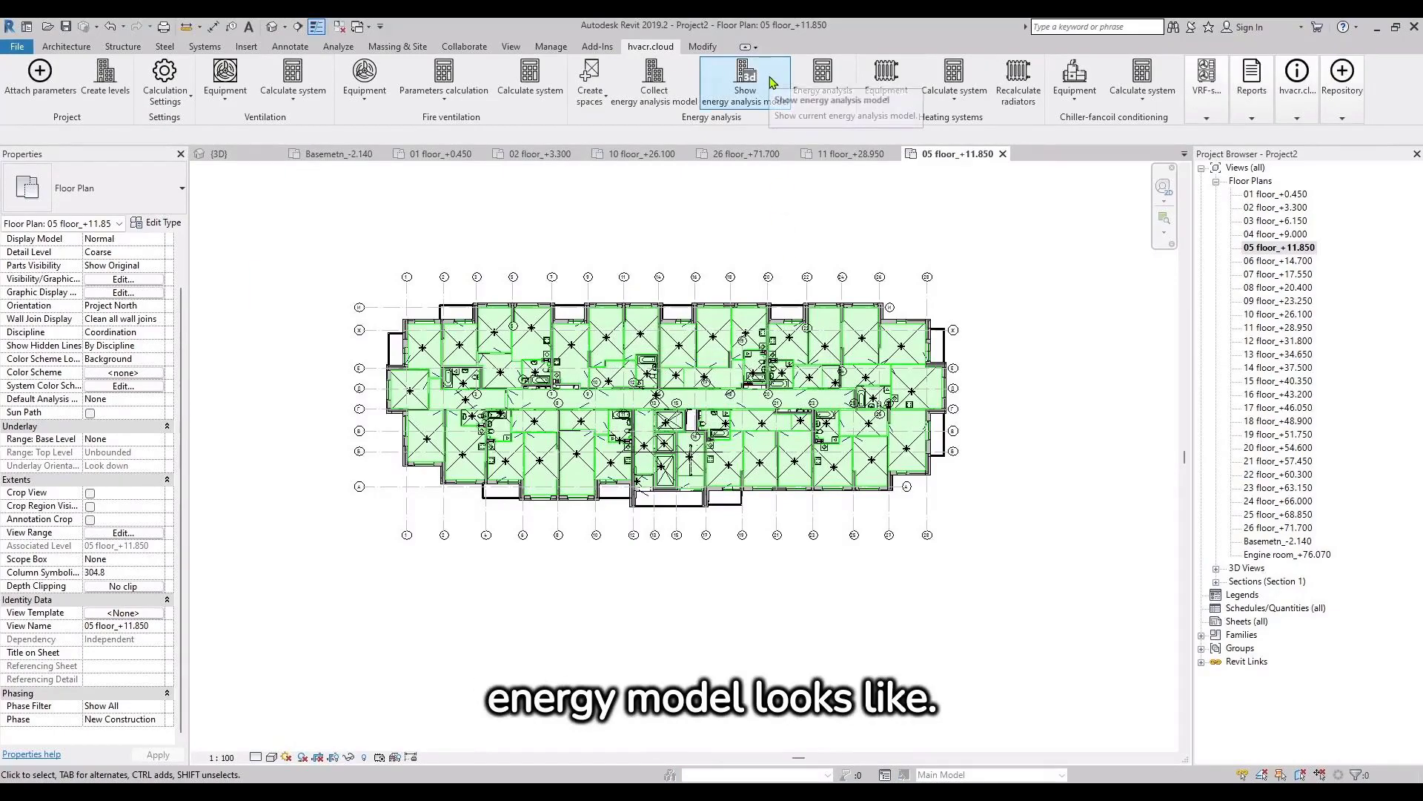
Show the energy analysis model in the browser viewer and inspect the Group 1 and Group 2 zones from several angles.
click(771, 82)
drag(752, 546, 791, 320)
scroll(872, 290, up, 4)
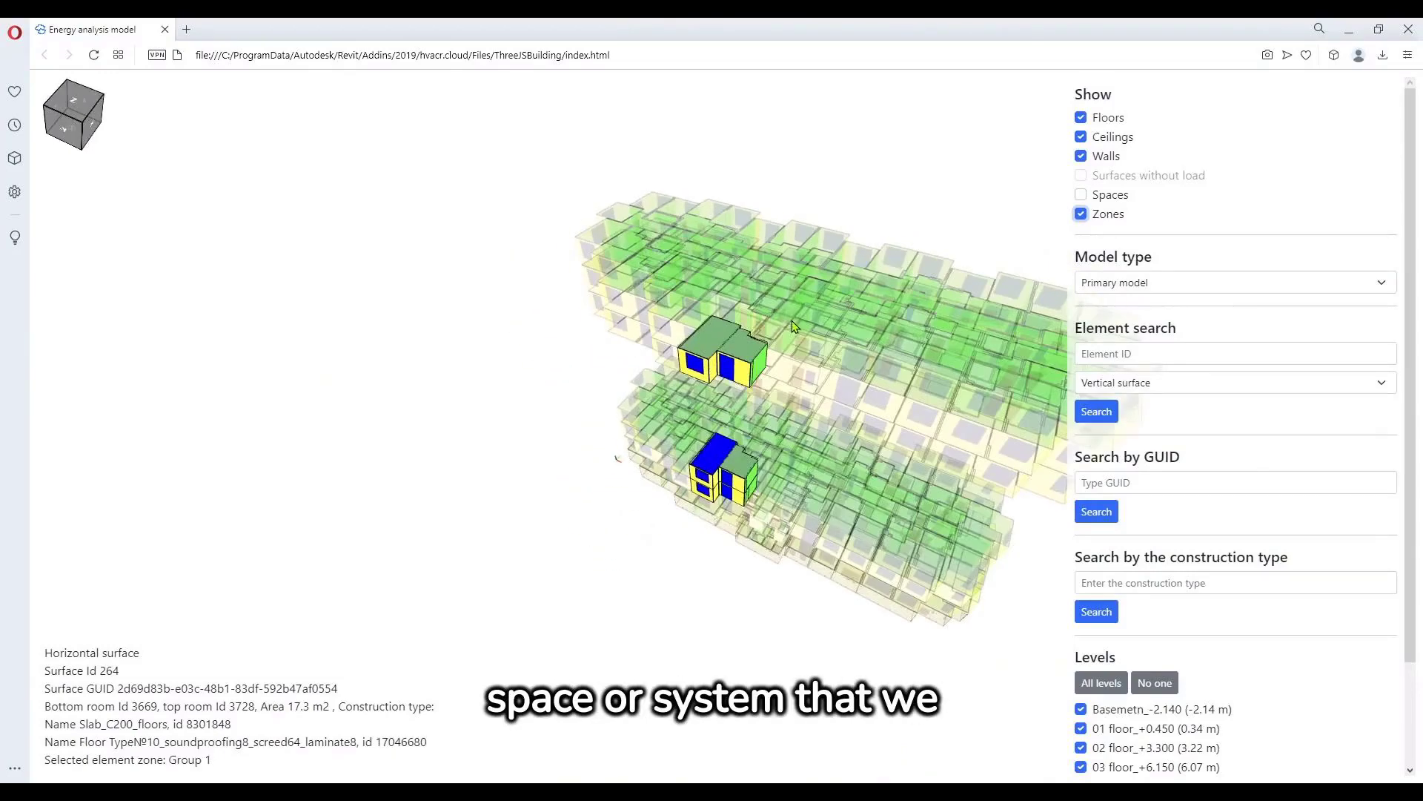
click(762, 592)
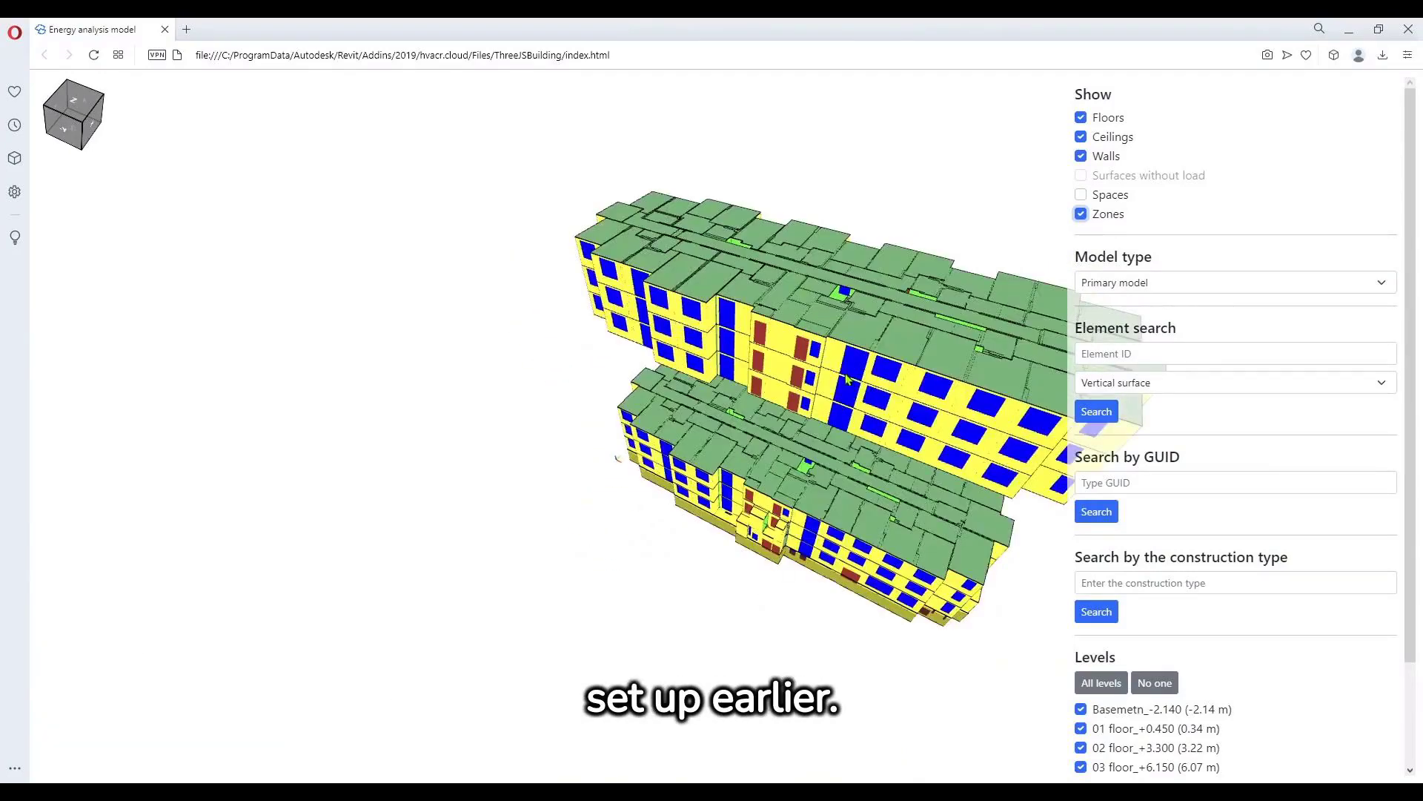
click(865, 340)
drag(731, 448, 850, 428)
scroll(727, 404, up, 5)
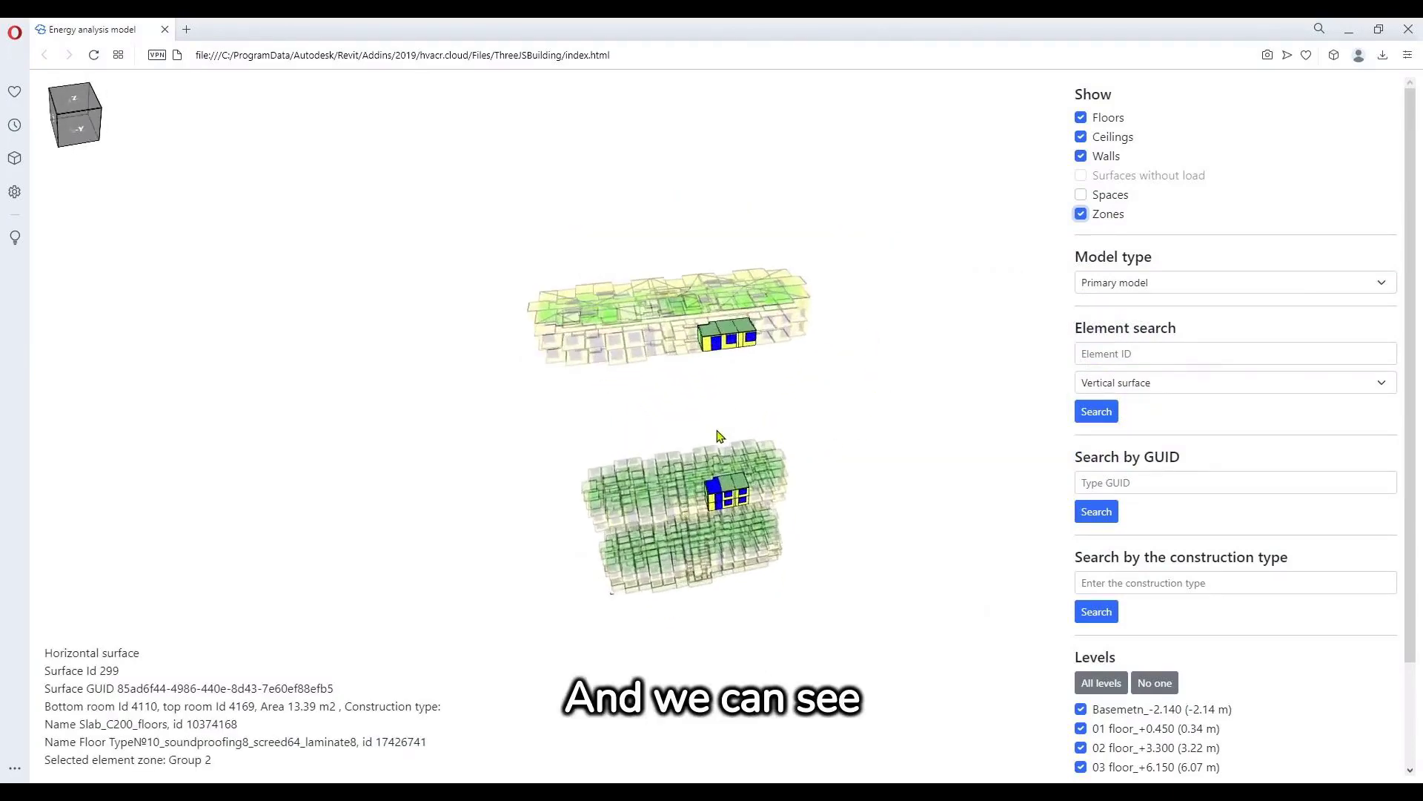
drag(745, 426, 697, 404)
click(892, 413)
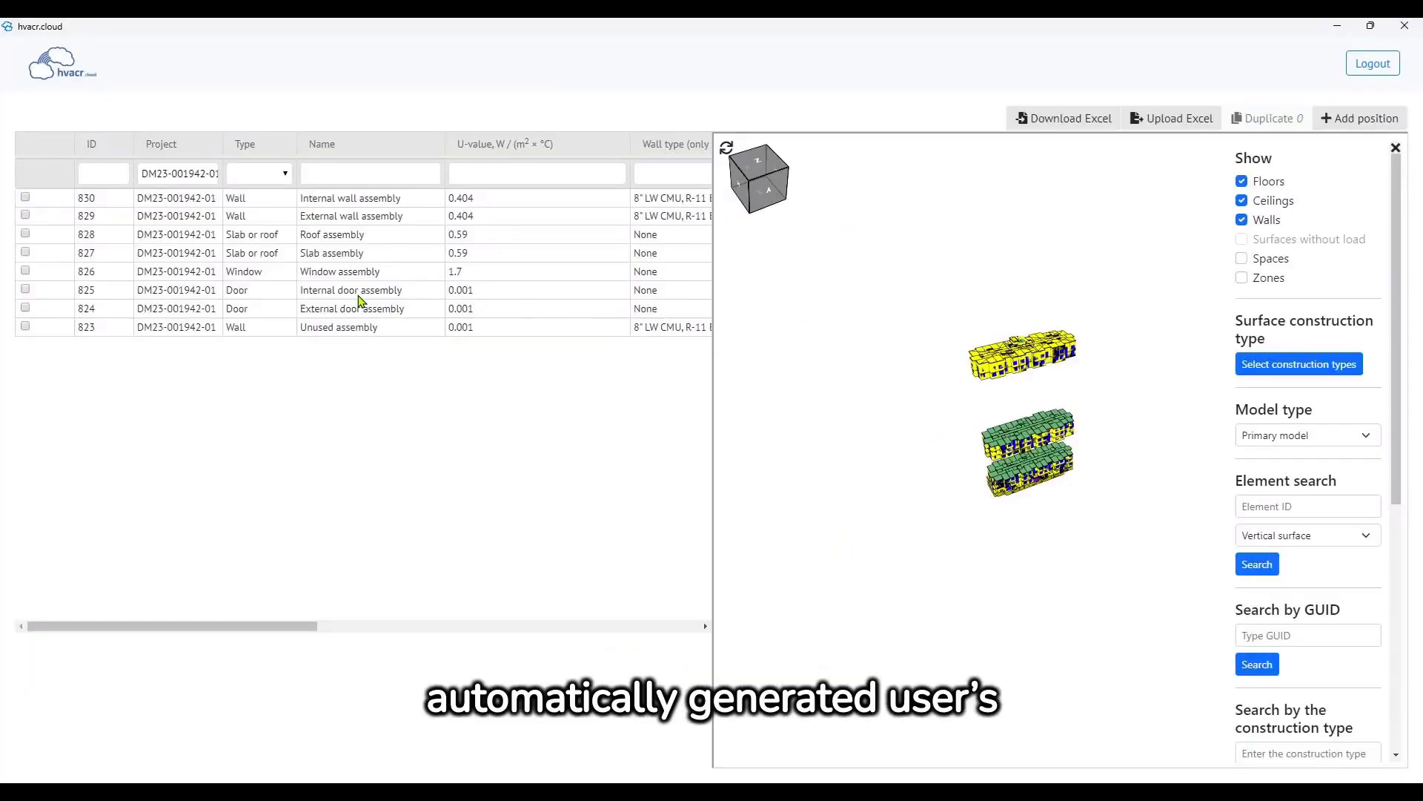
Highlight the internal door assembly and then the window assembly in the hvacr.cloud model from the construction table.
double_click(359, 294)
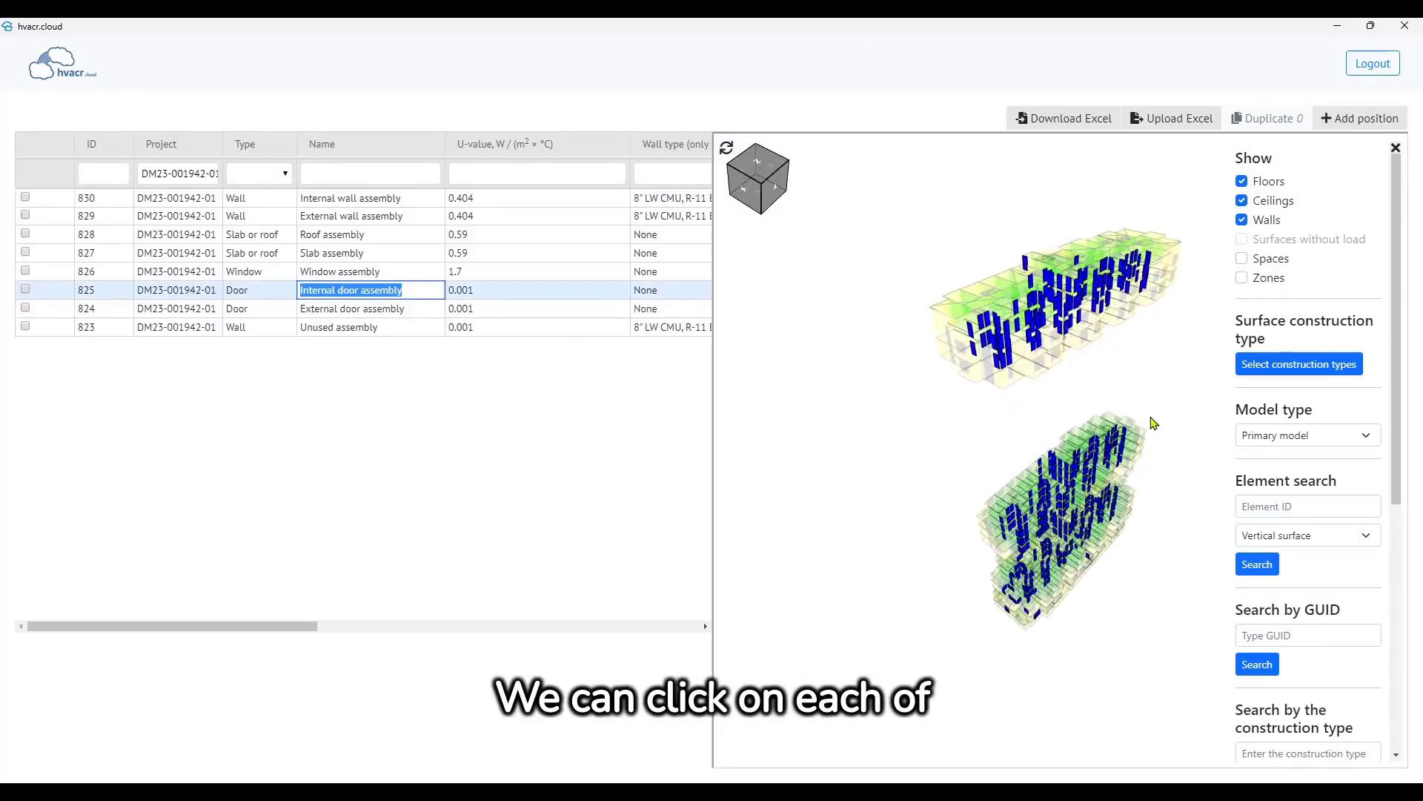
double_click(362, 273)
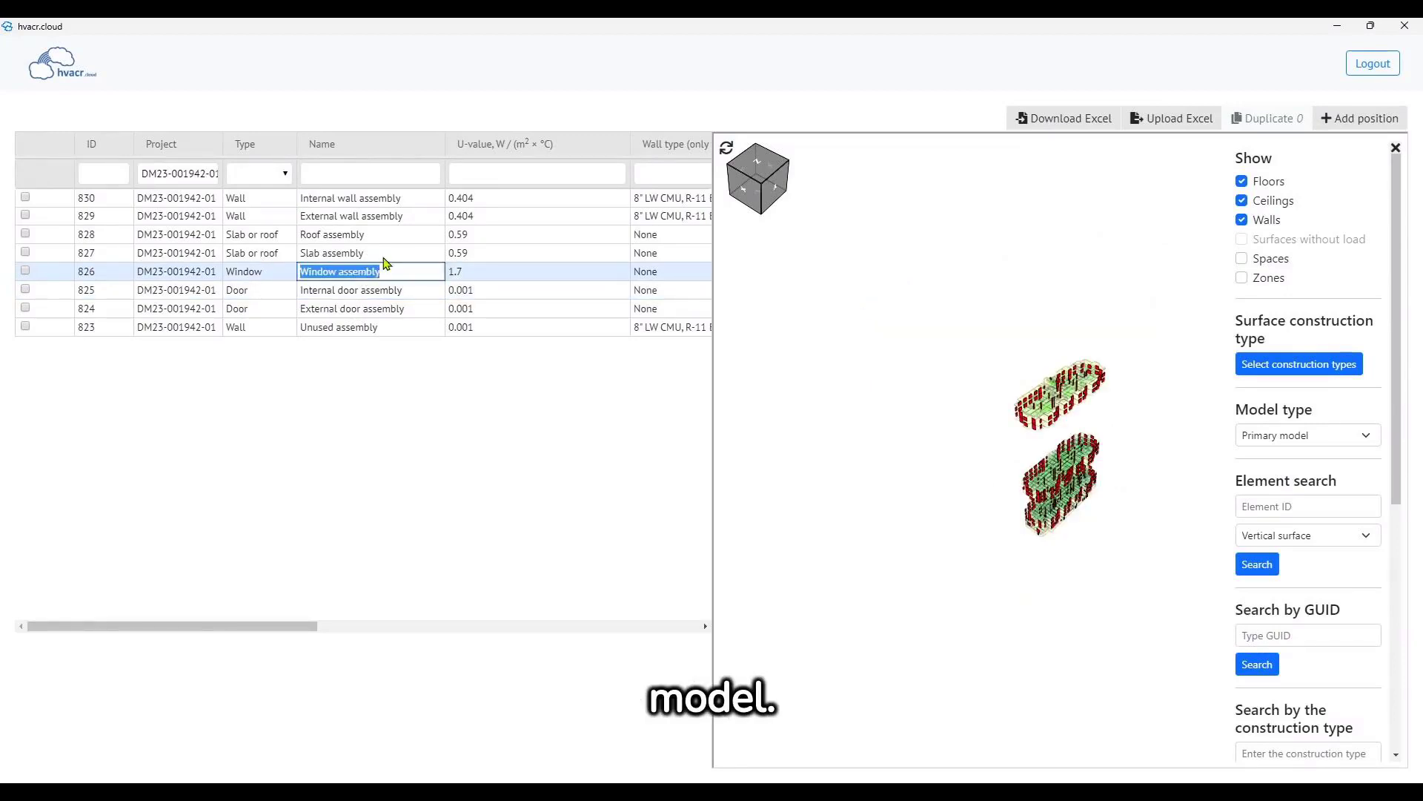
Highlight the slab, roof, external wall and internal wall assemblies in turn in the energy model from the construction table.
double_click(383, 255)
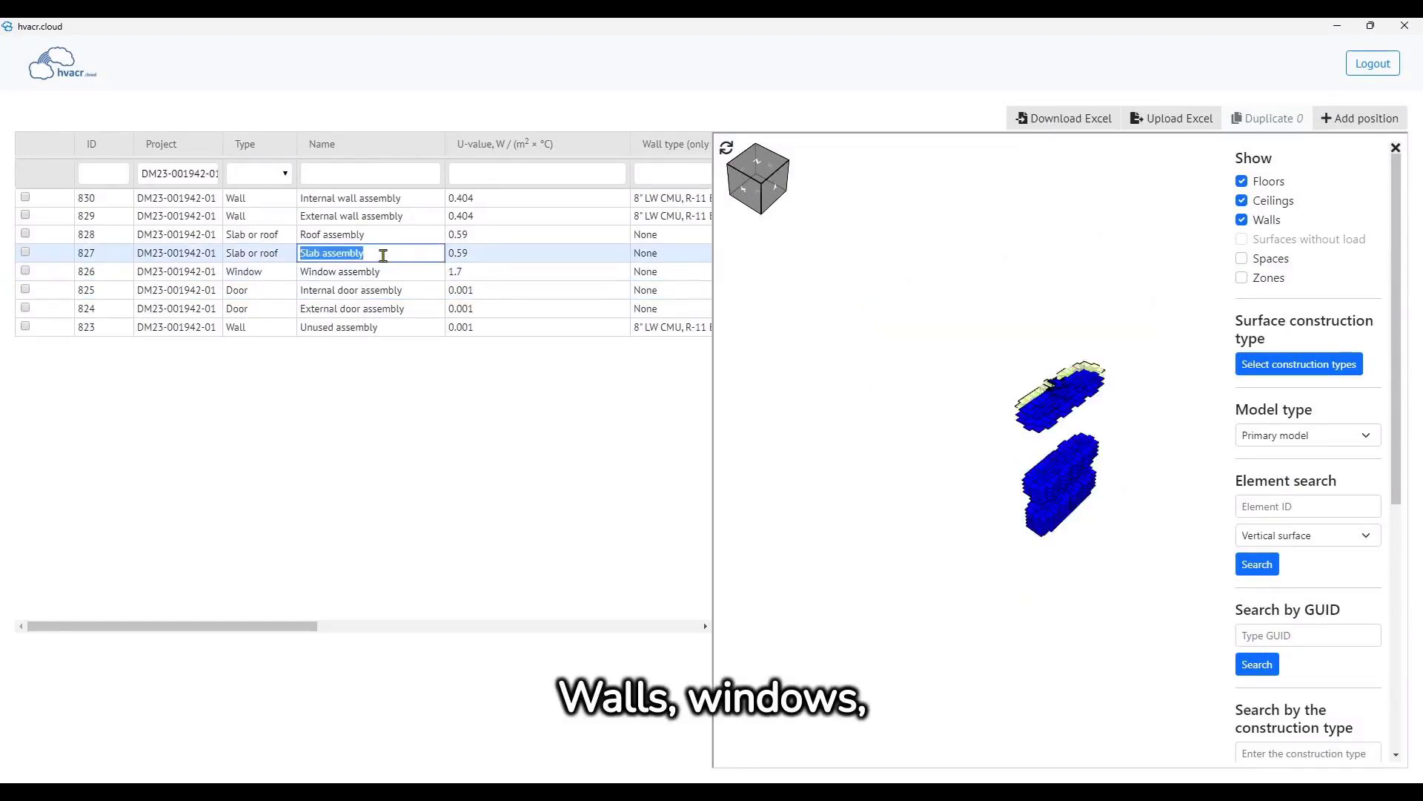
double_click(387, 234)
double_click(390, 216)
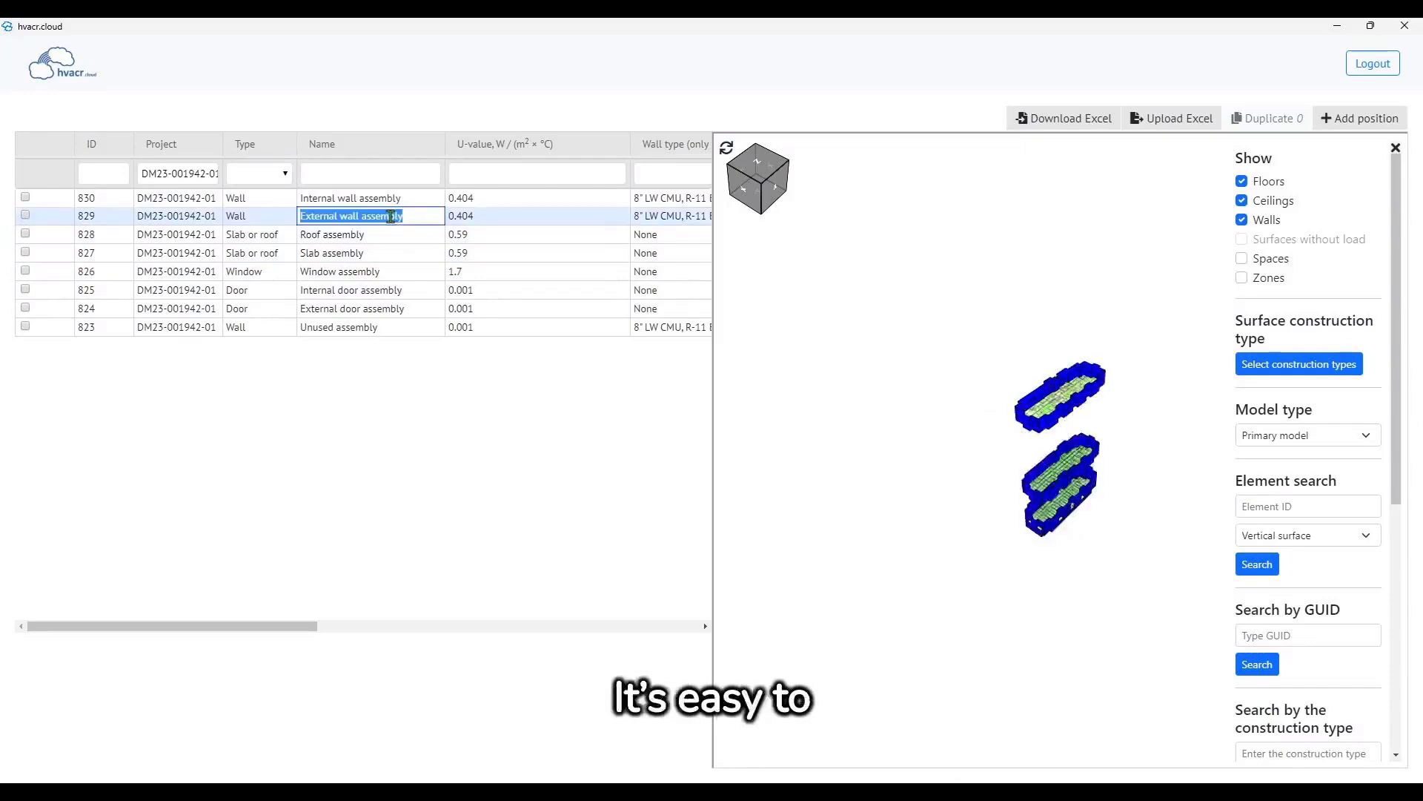
click(393, 201)
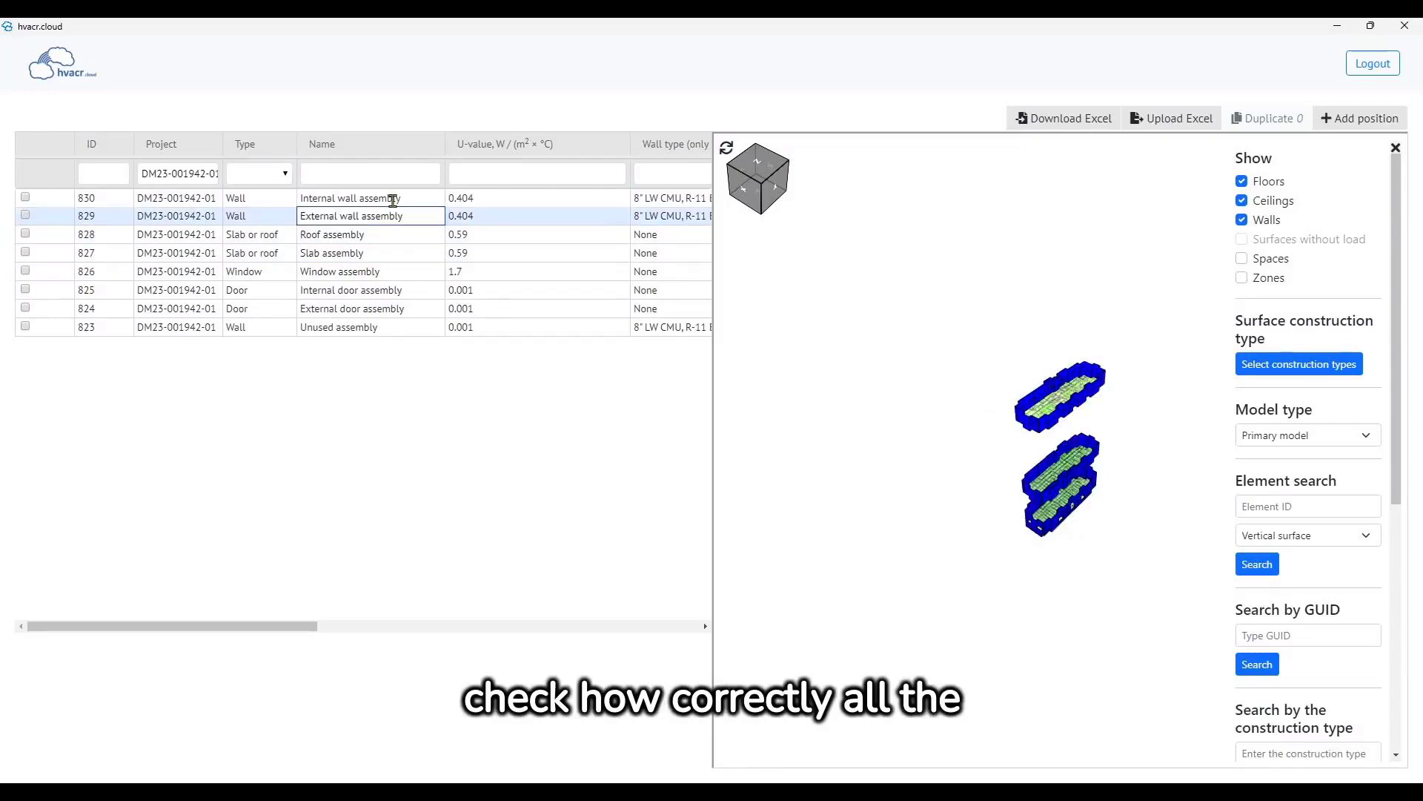
double_click(393, 200)
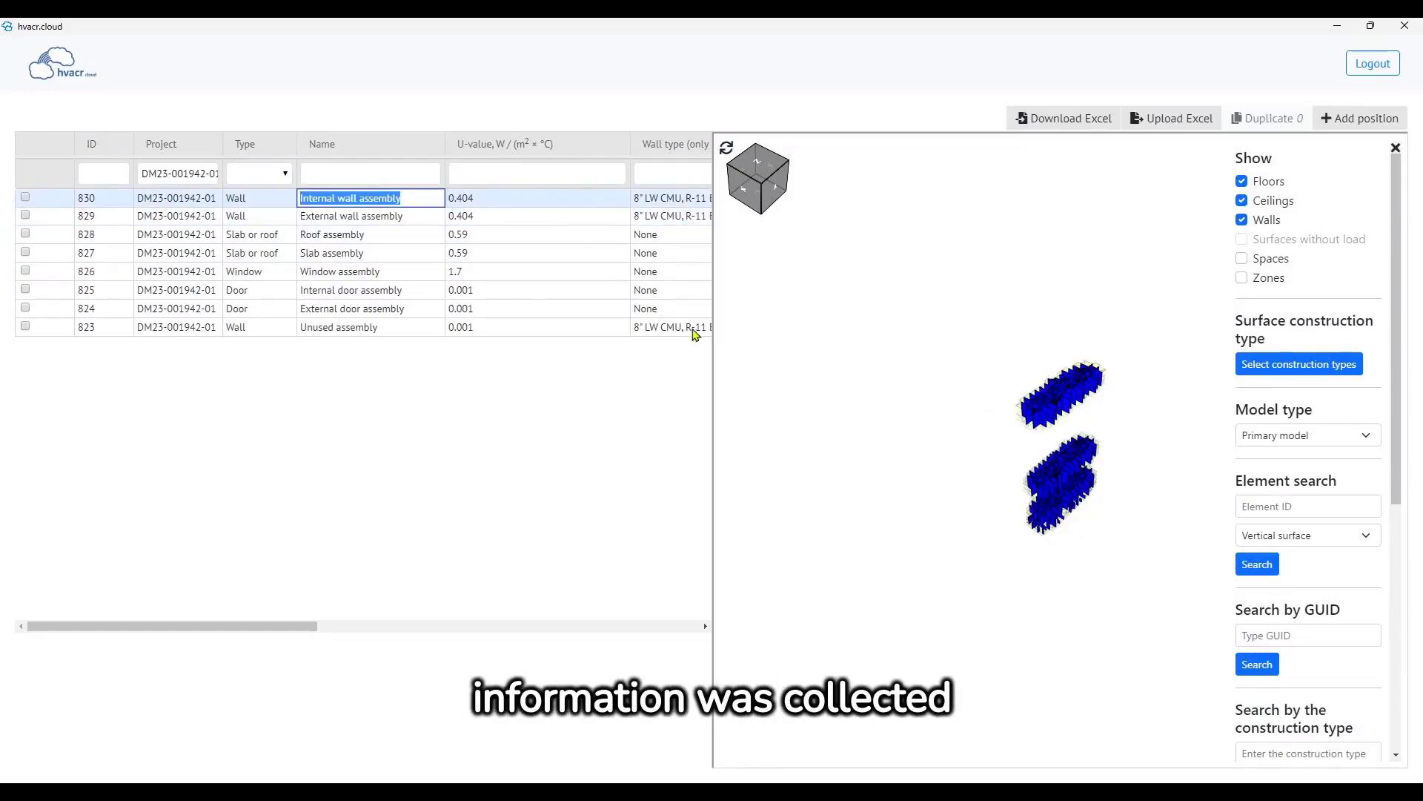
click(1395, 148)
Add a construction position of type Window named "Window with shadings" with a U-value of 1.3 W/(m²·°C).
click(1363, 118)
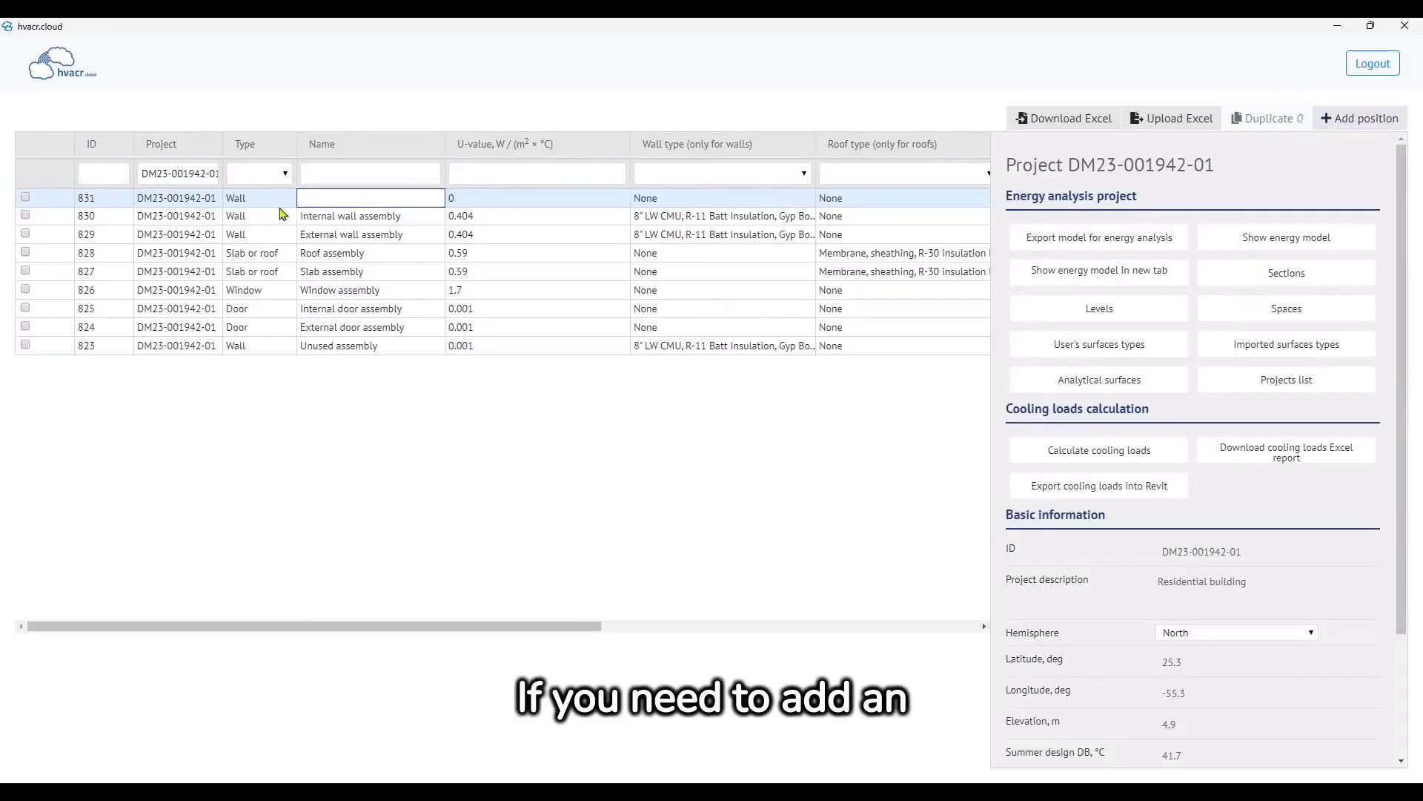
click(259, 197)
click(244, 256)
click(330, 199)
text(Window w)
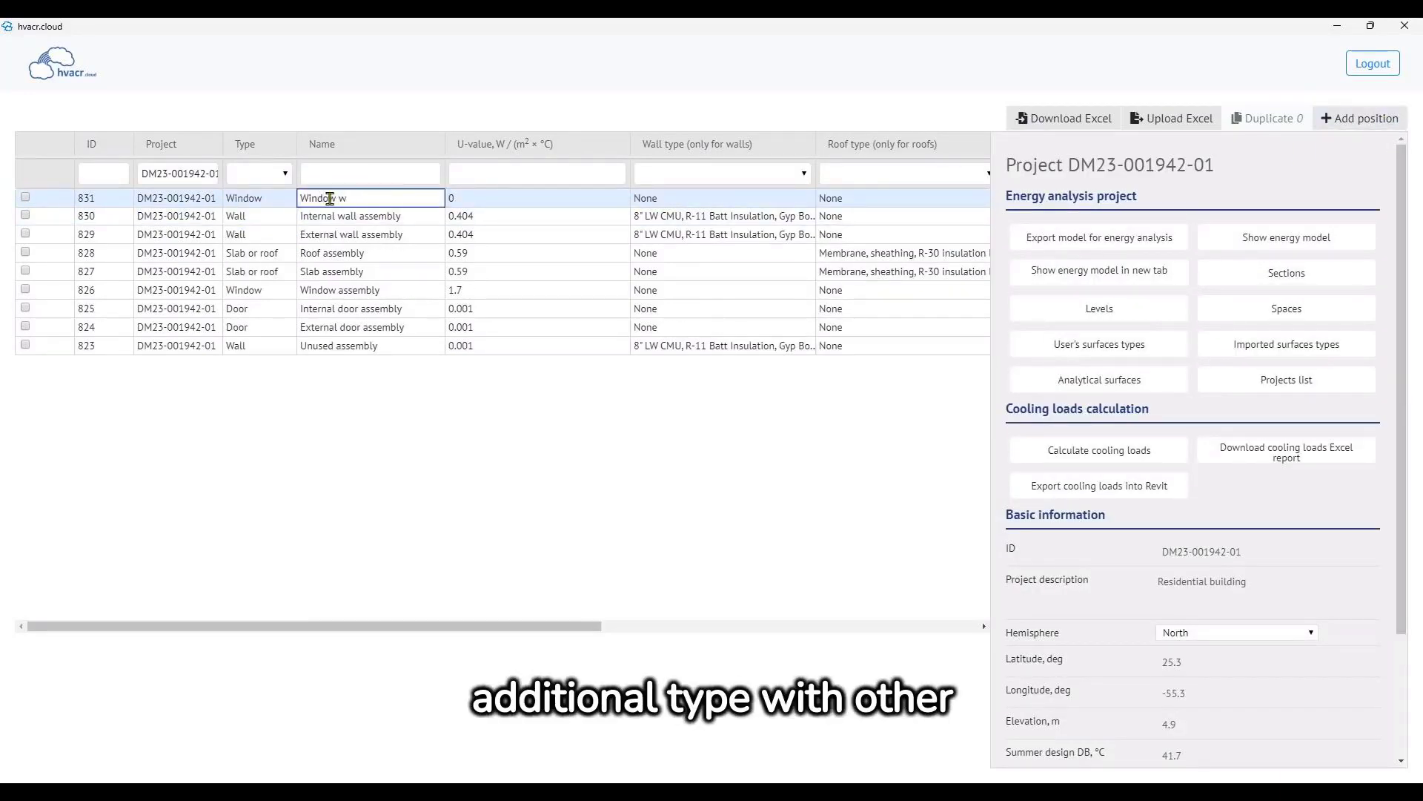
text(ith shadings)
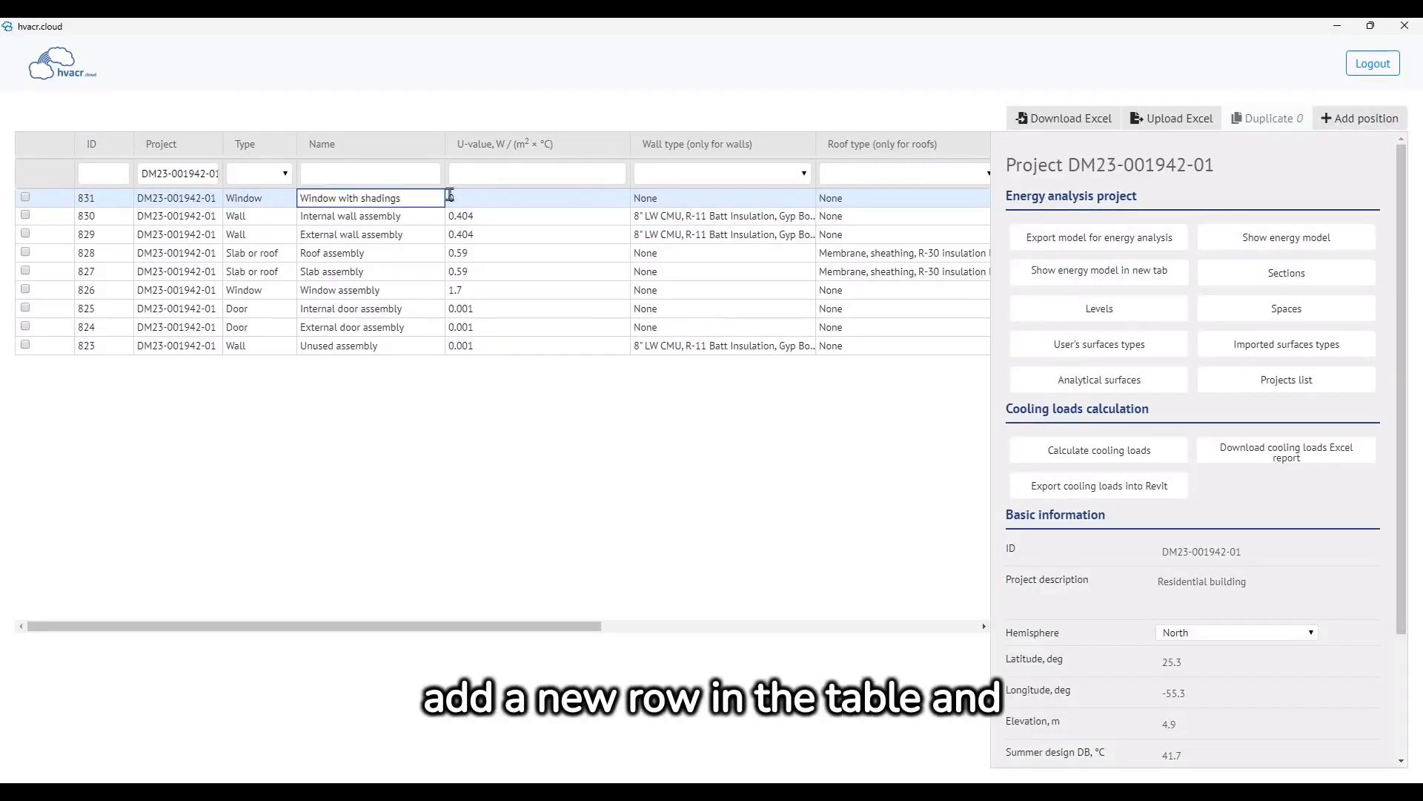
click(582, 199)
text(1.3)
key(Return)
Give the "Window with shadings" type an overhang depth of 1.5 and distance of 0.5, and left and right fins 1.5 deep at 0.5 distance.
drag(590, 627, 875, 624)
click(727, 198)
text(1.5)
click(838, 198)
text(0.5)
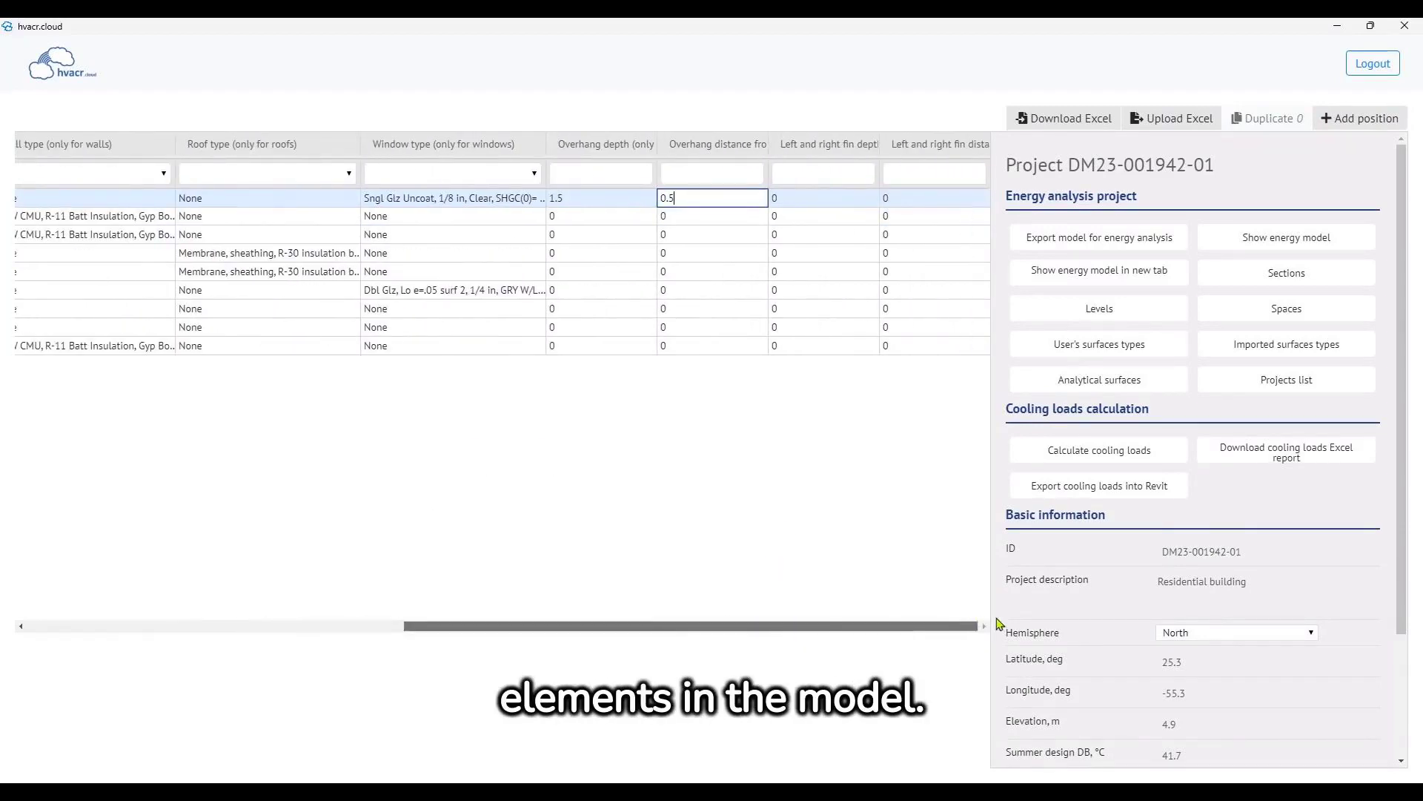
key(Tab)
text(1.5)
key(Tab)
text(0.5)
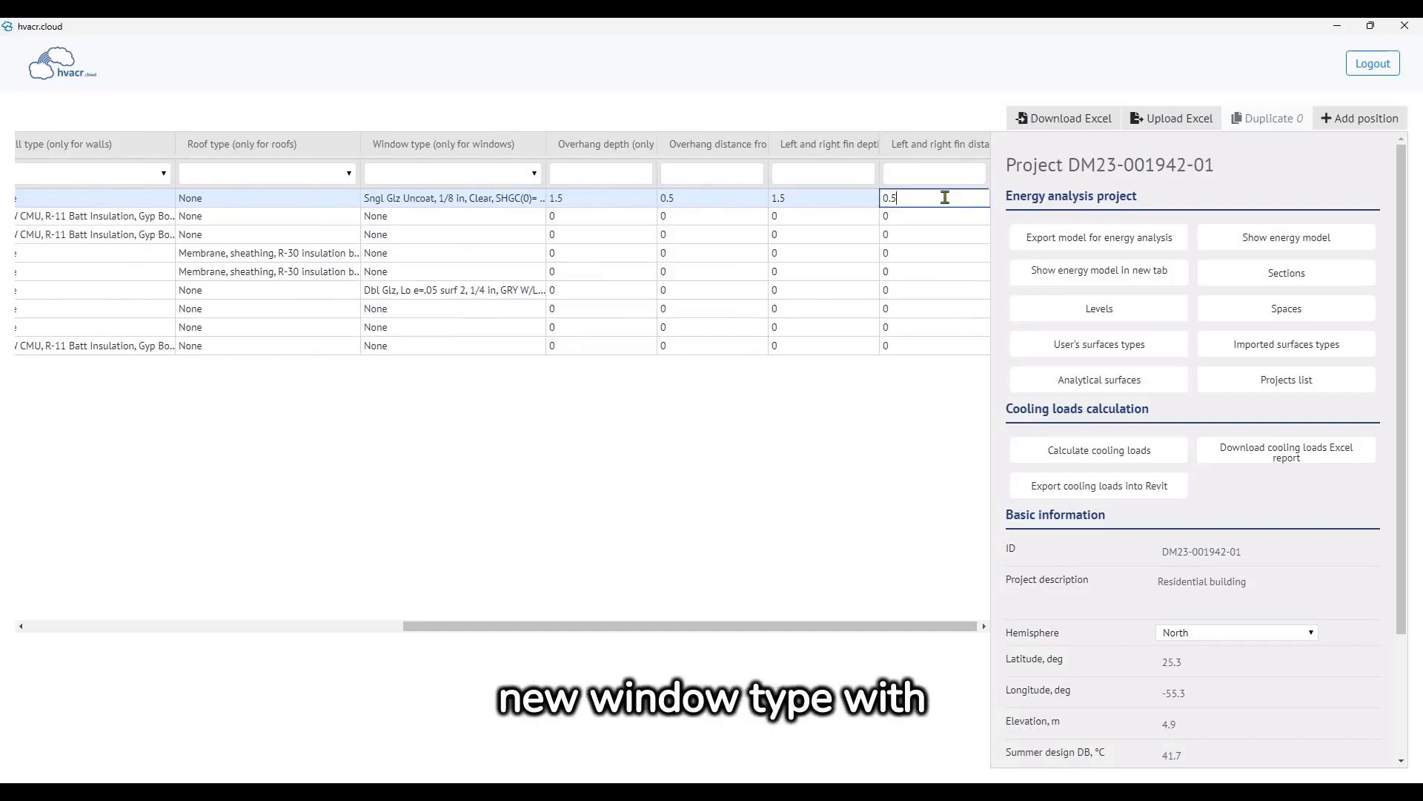
key(Return)
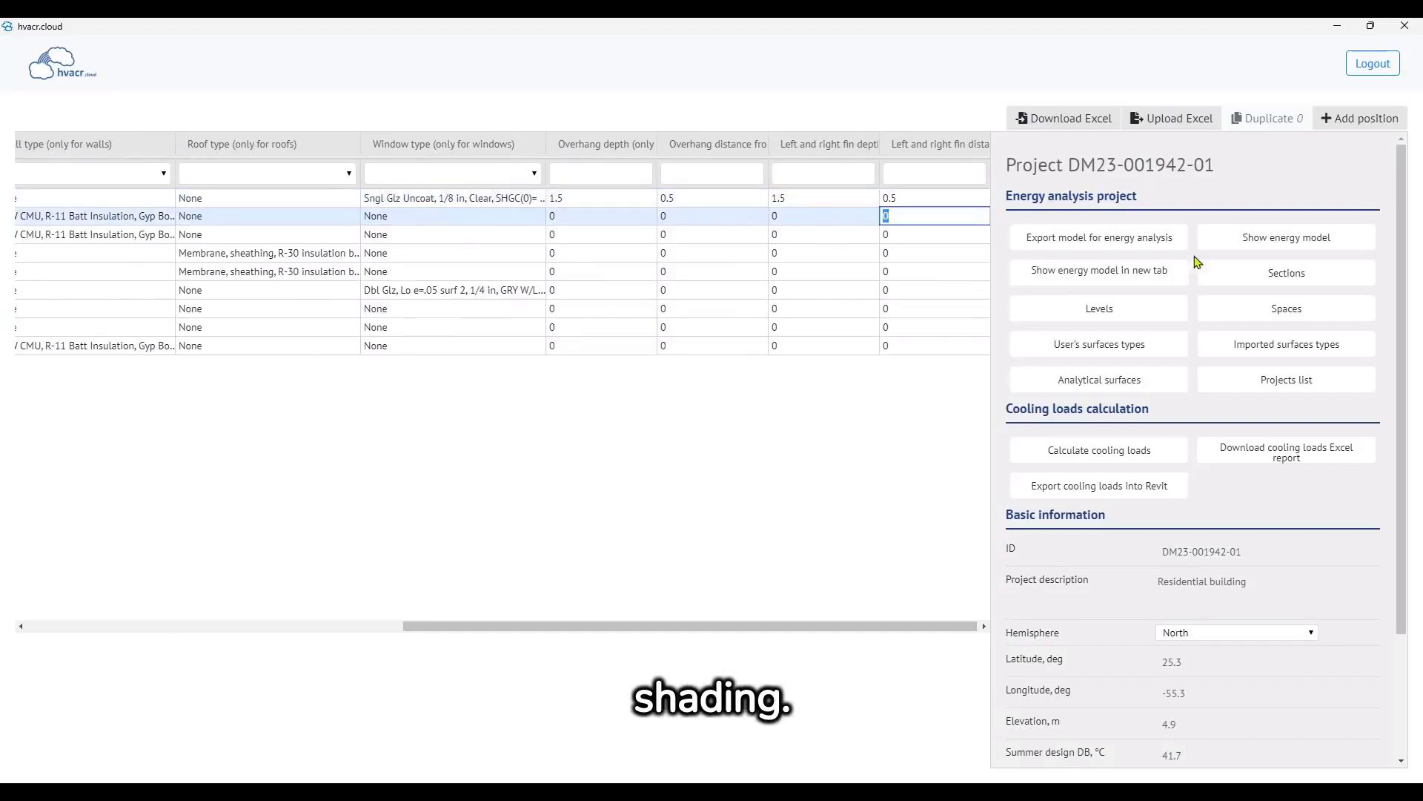
Show the energy model and select the tall central facade window surfaces in each of the displayed floor groups.
click(1269, 243)
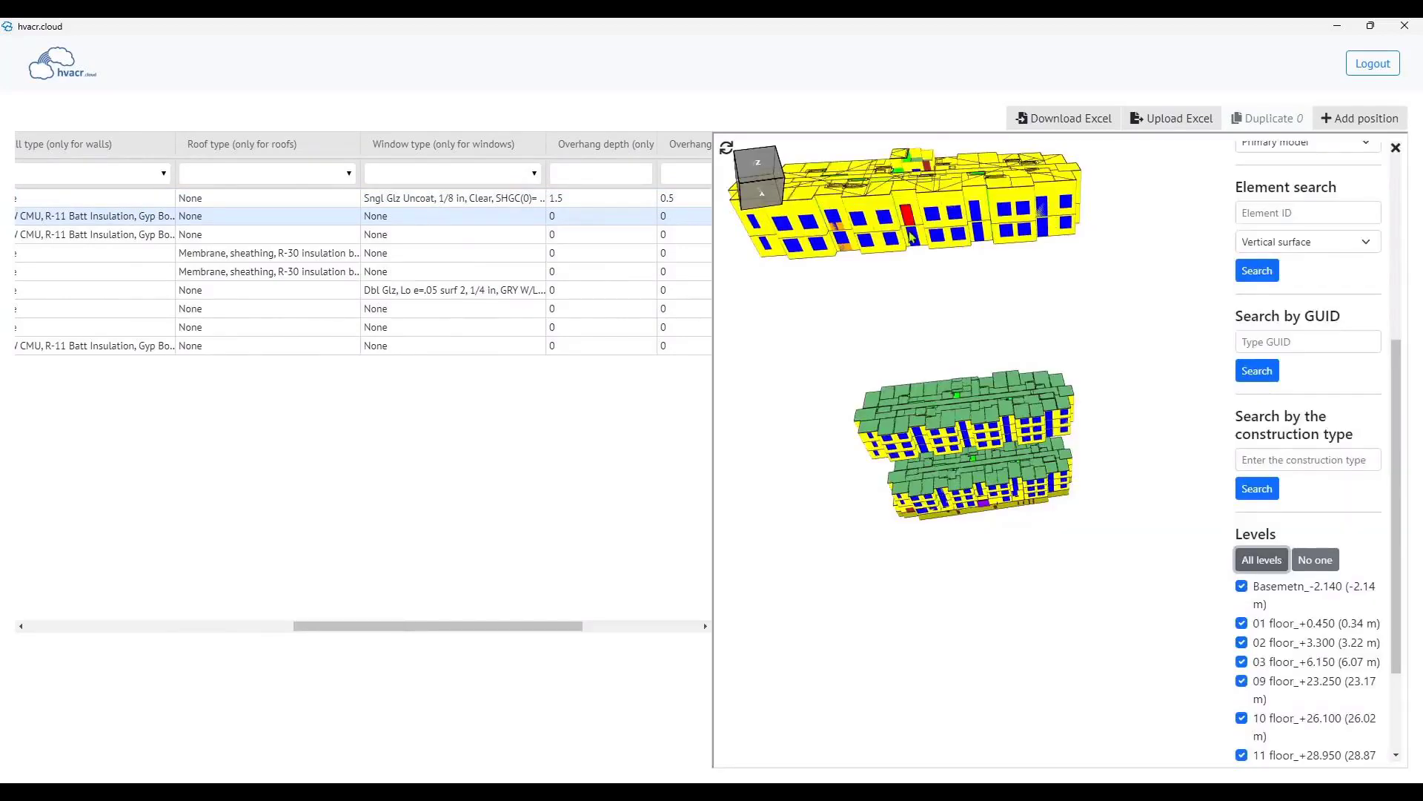
click(911, 235)
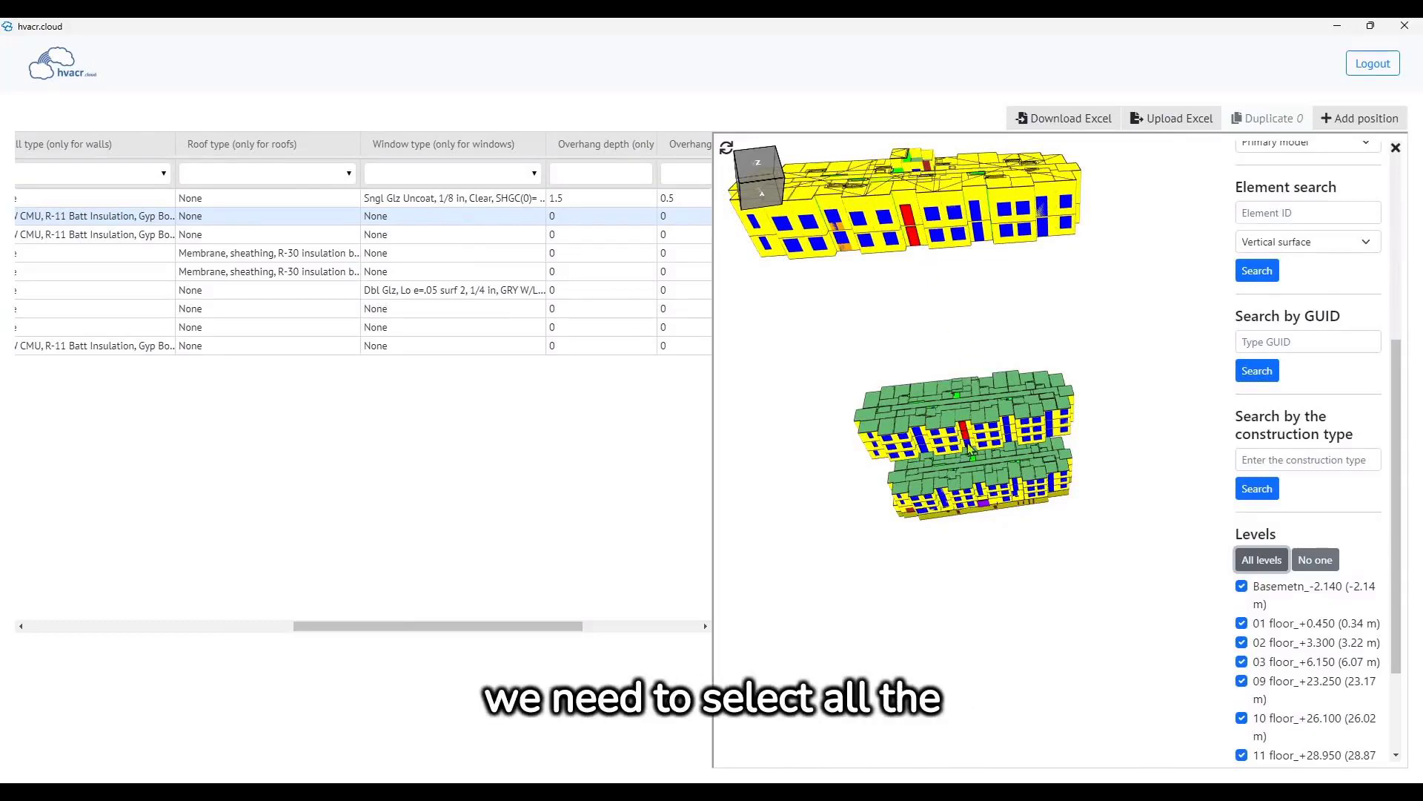
drag(980, 501, 971, 461)
scroll(966, 474, up, 3)
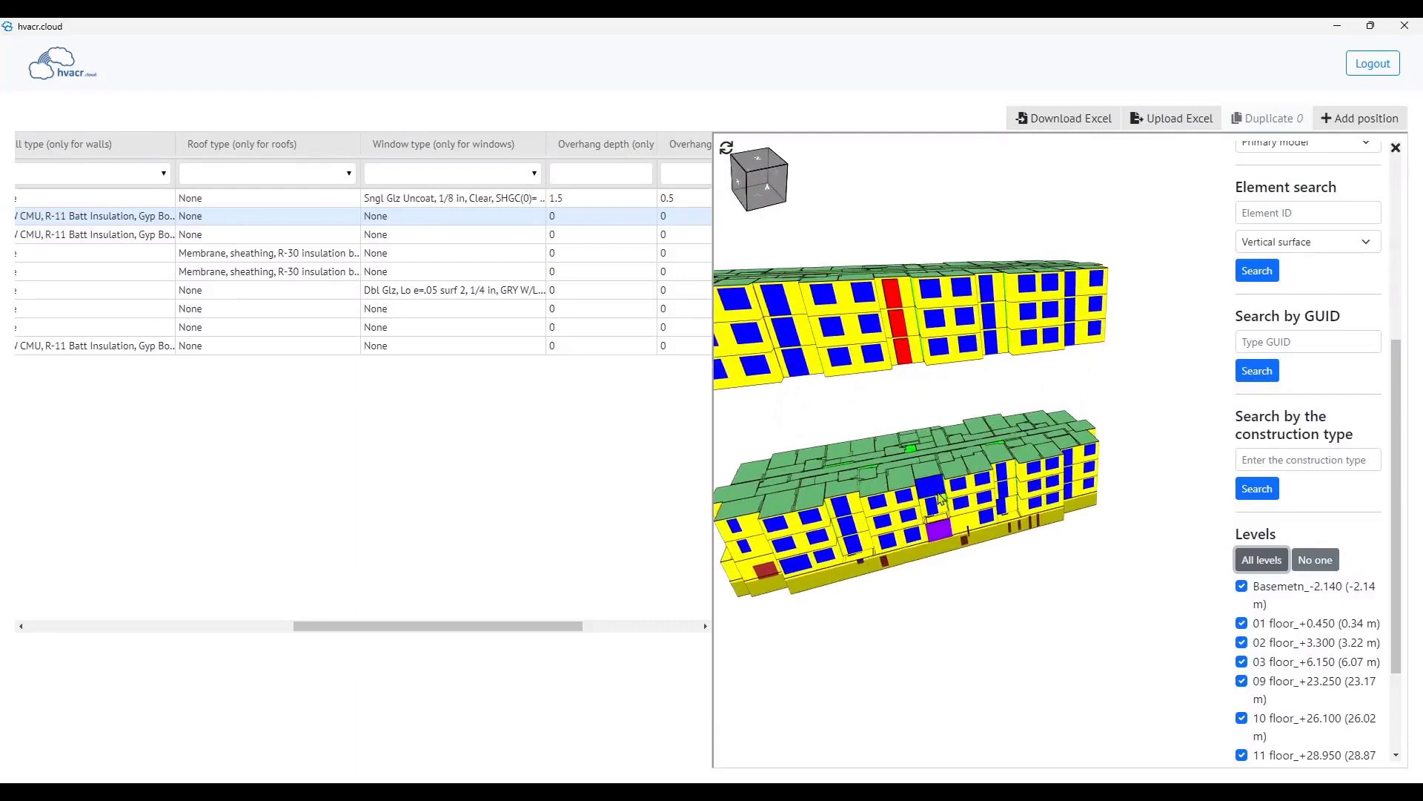
click(931, 493)
scroll(1053, 438, down, 5)
drag(1060, 339, 1072, 370)
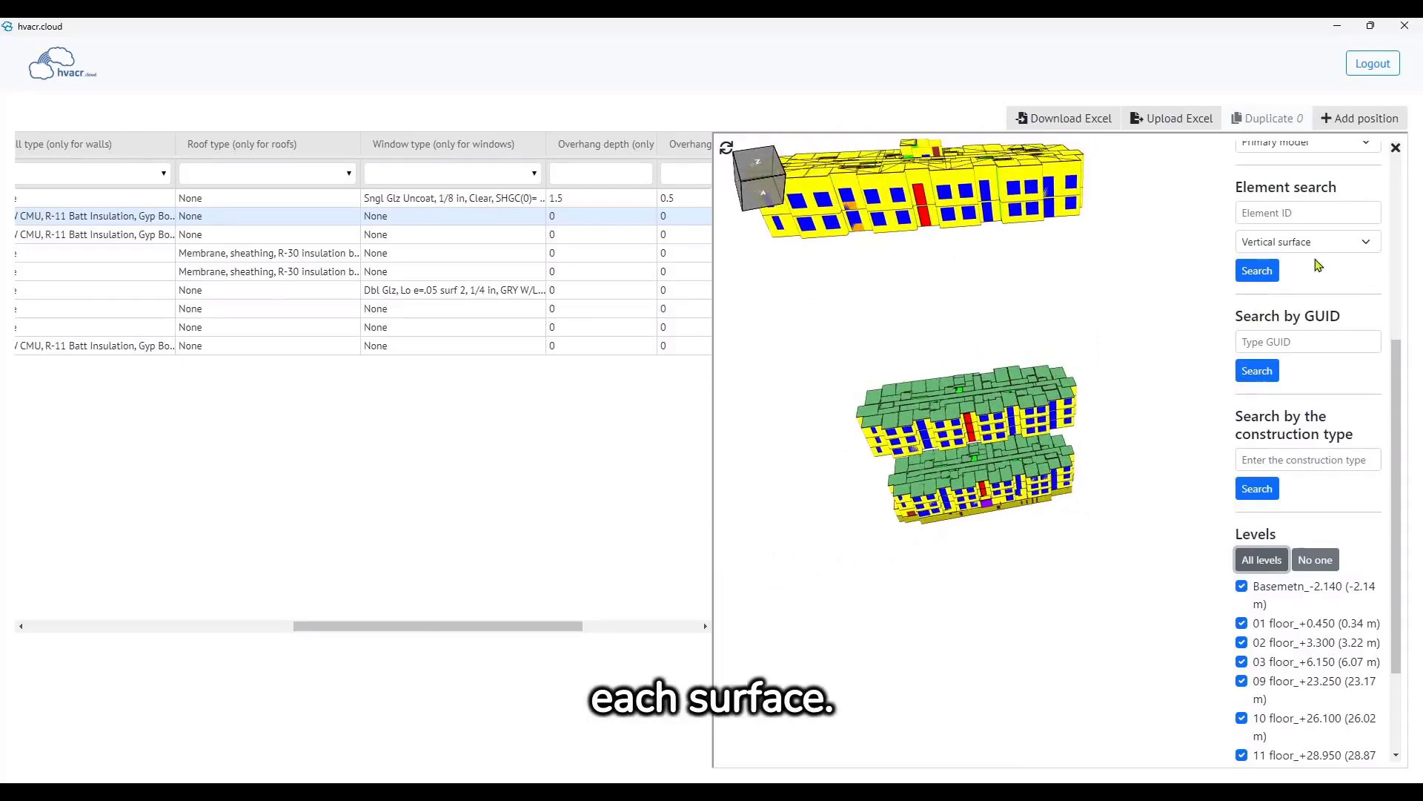
Assign the construction type "Window with shadings" to the selected window surfaces and save the assignment.
scroll(1324, 297, up, 5)
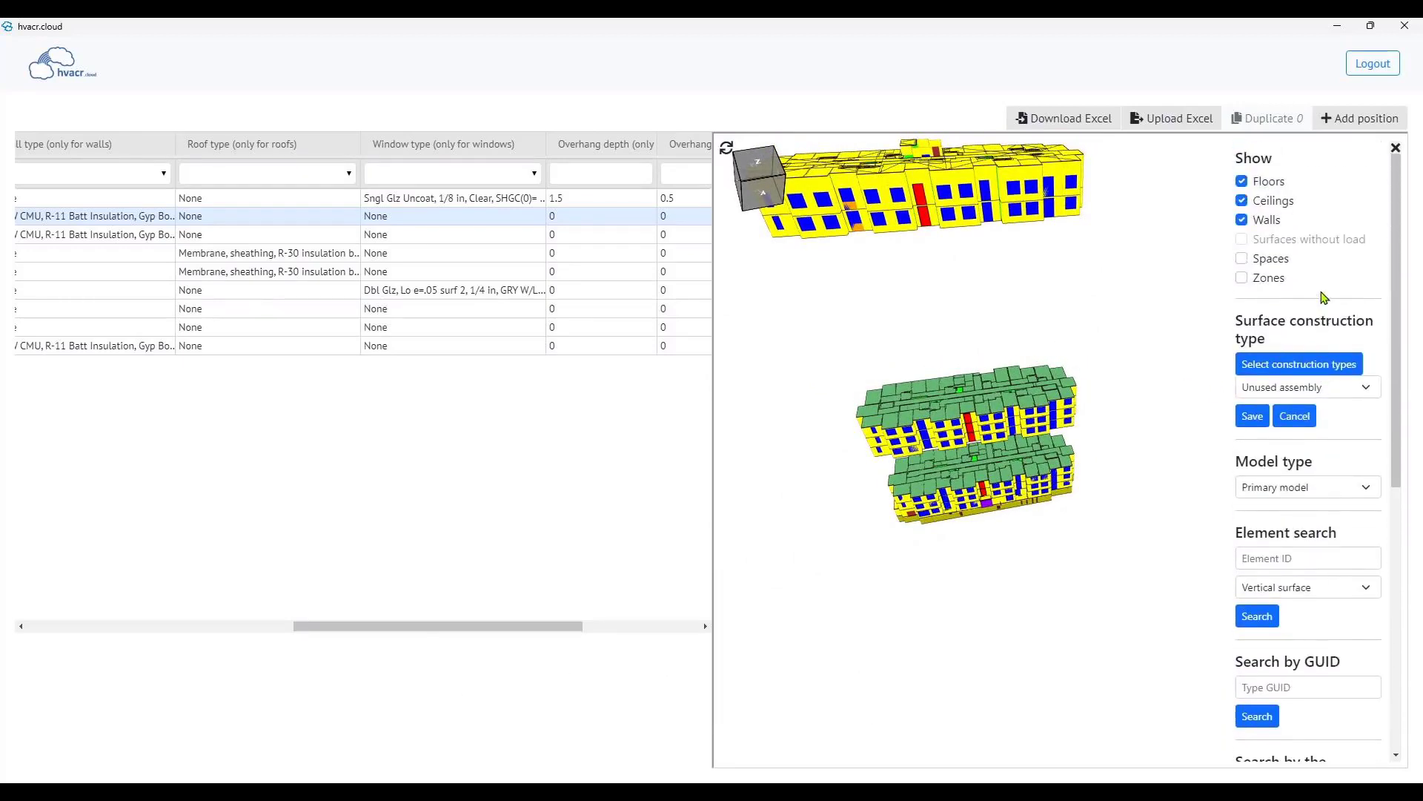
click(1354, 388)
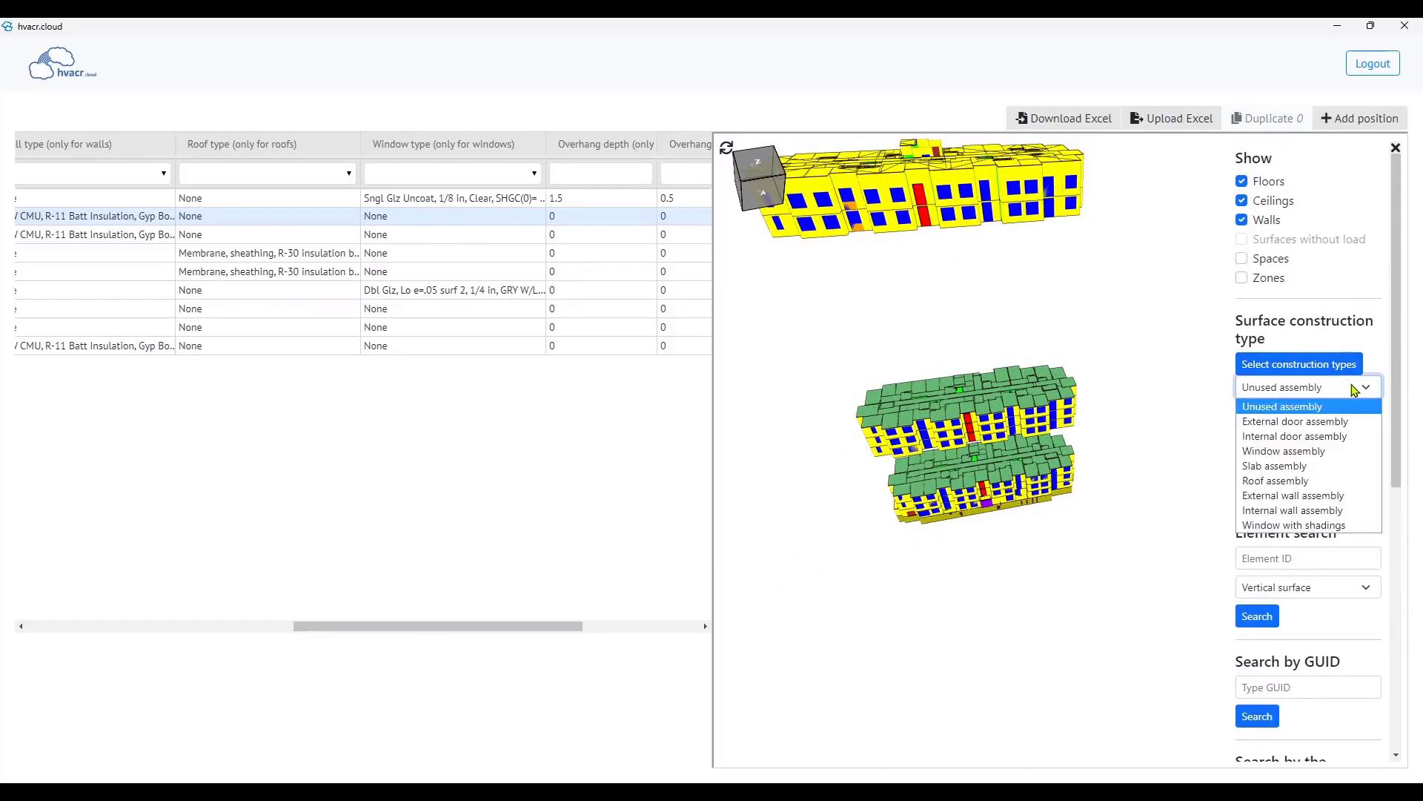
click(1325, 525)
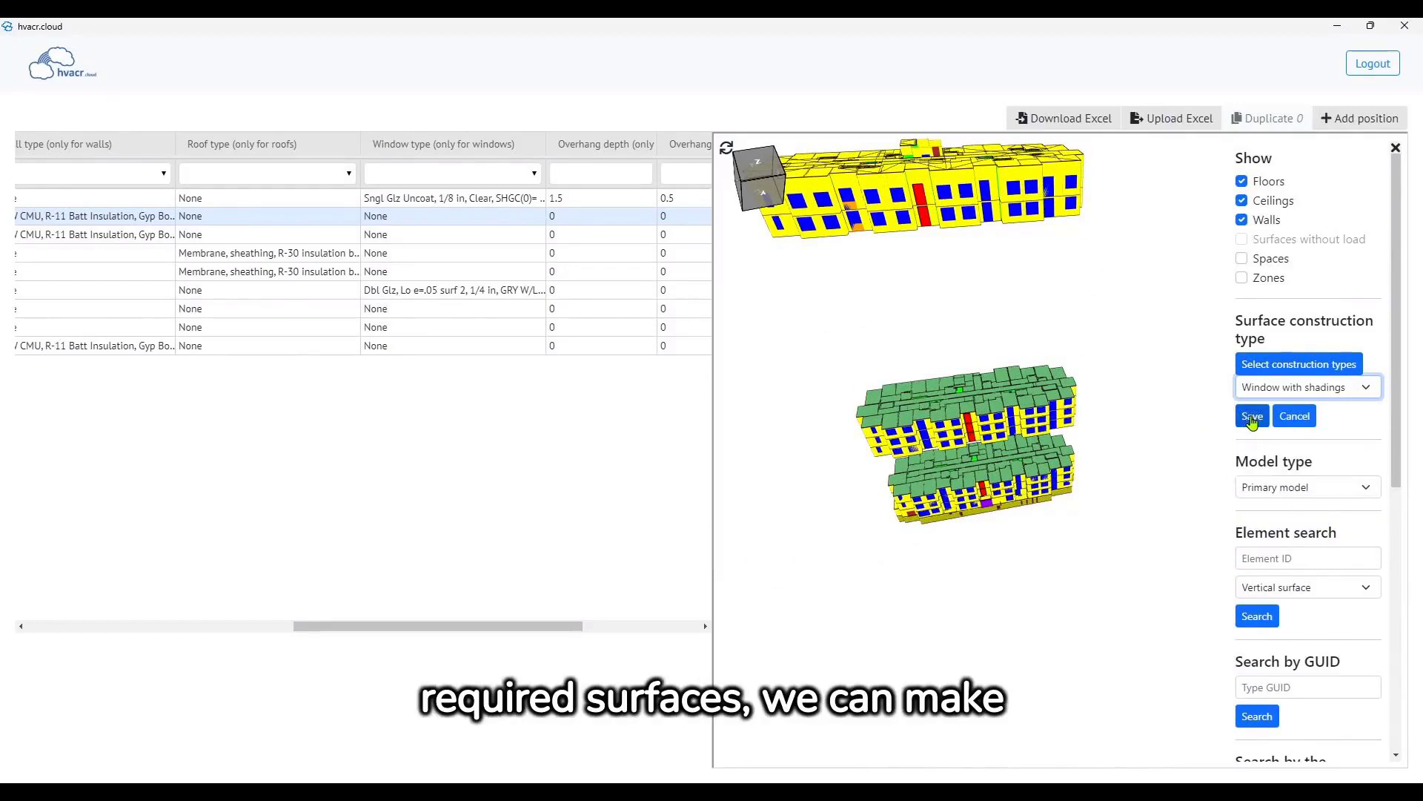
click(1250, 415)
Check the window assignments by highlighting the "Window assembly" surfaces and then the "Window with shadings" surfaces in the energy model.
double_click(413, 293)
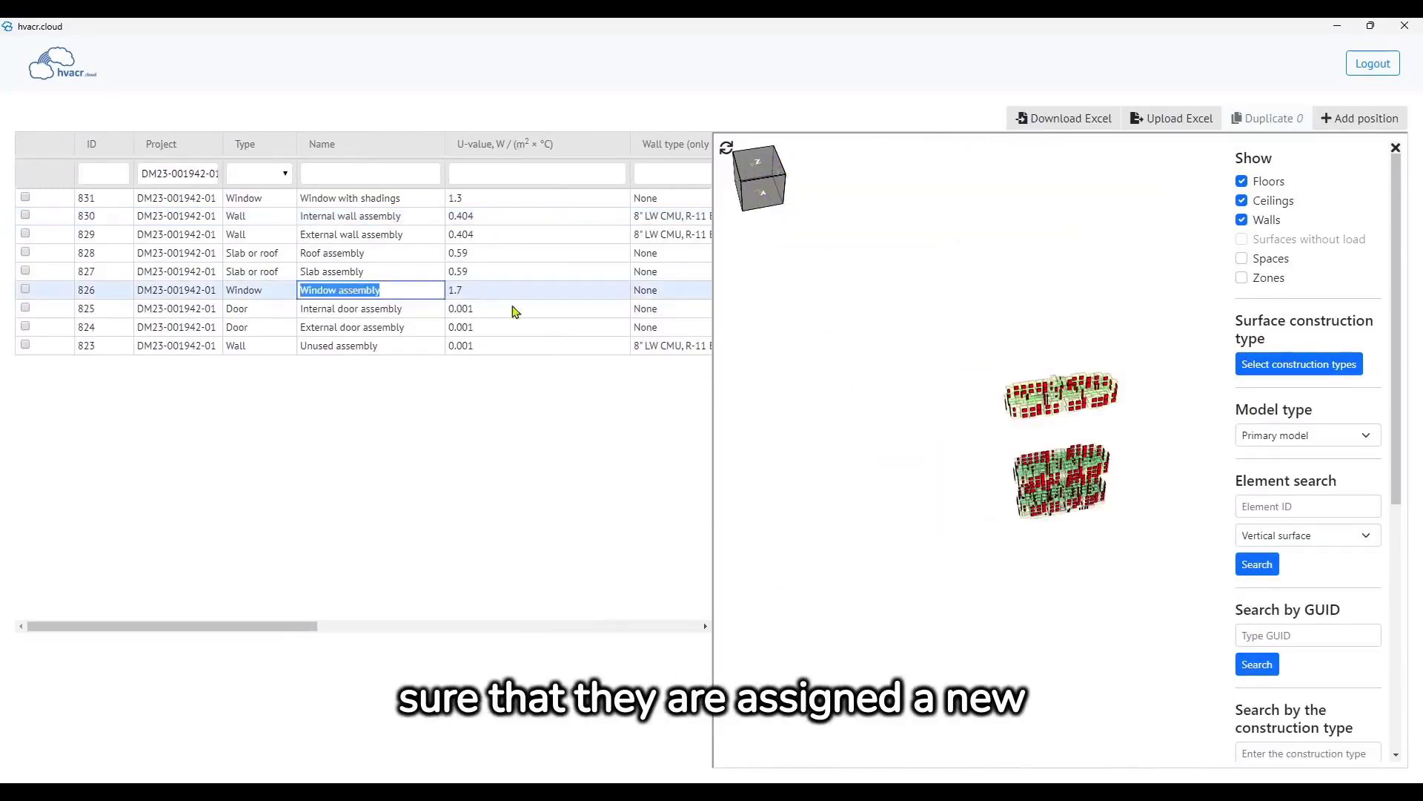
scroll(1077, 413, up, 5)
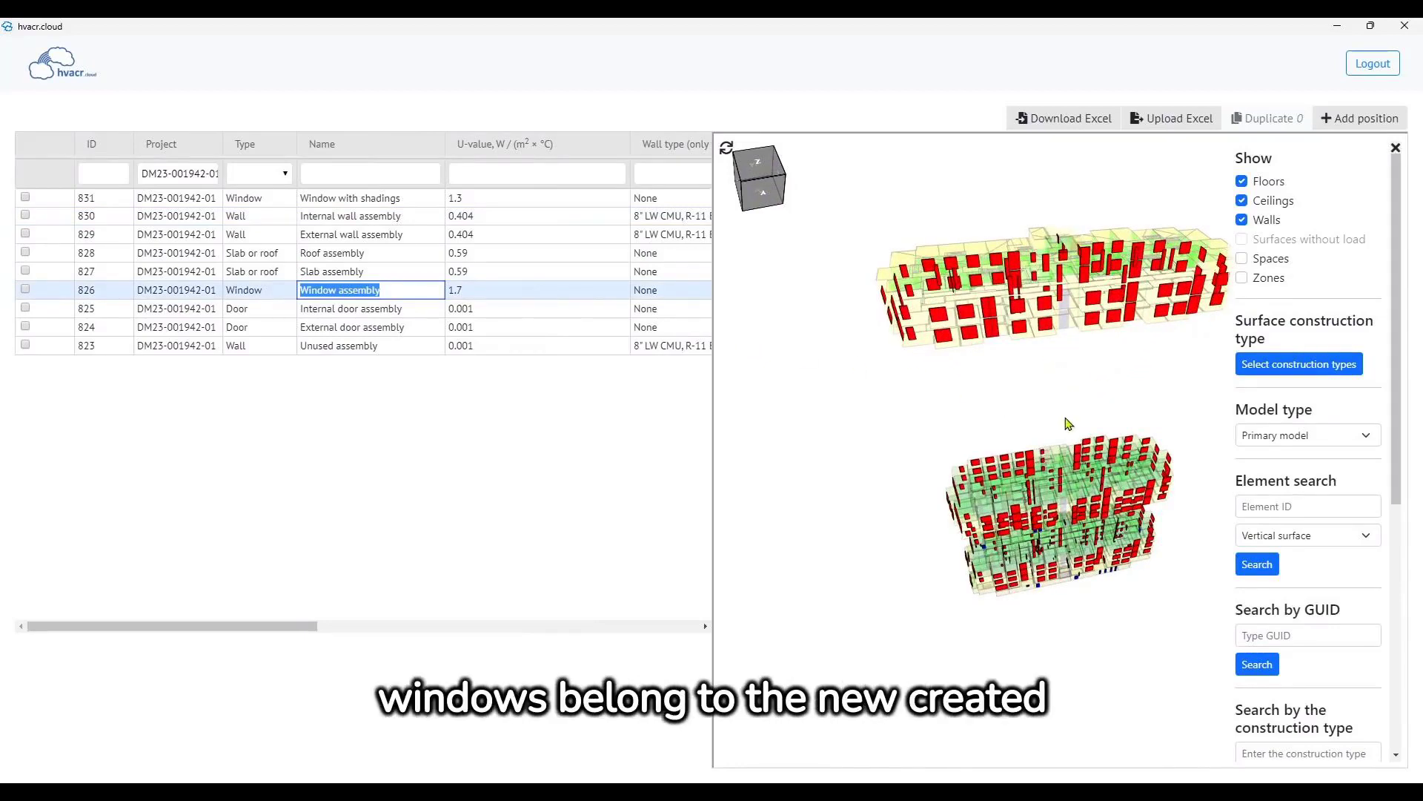
double_click(417, 202)
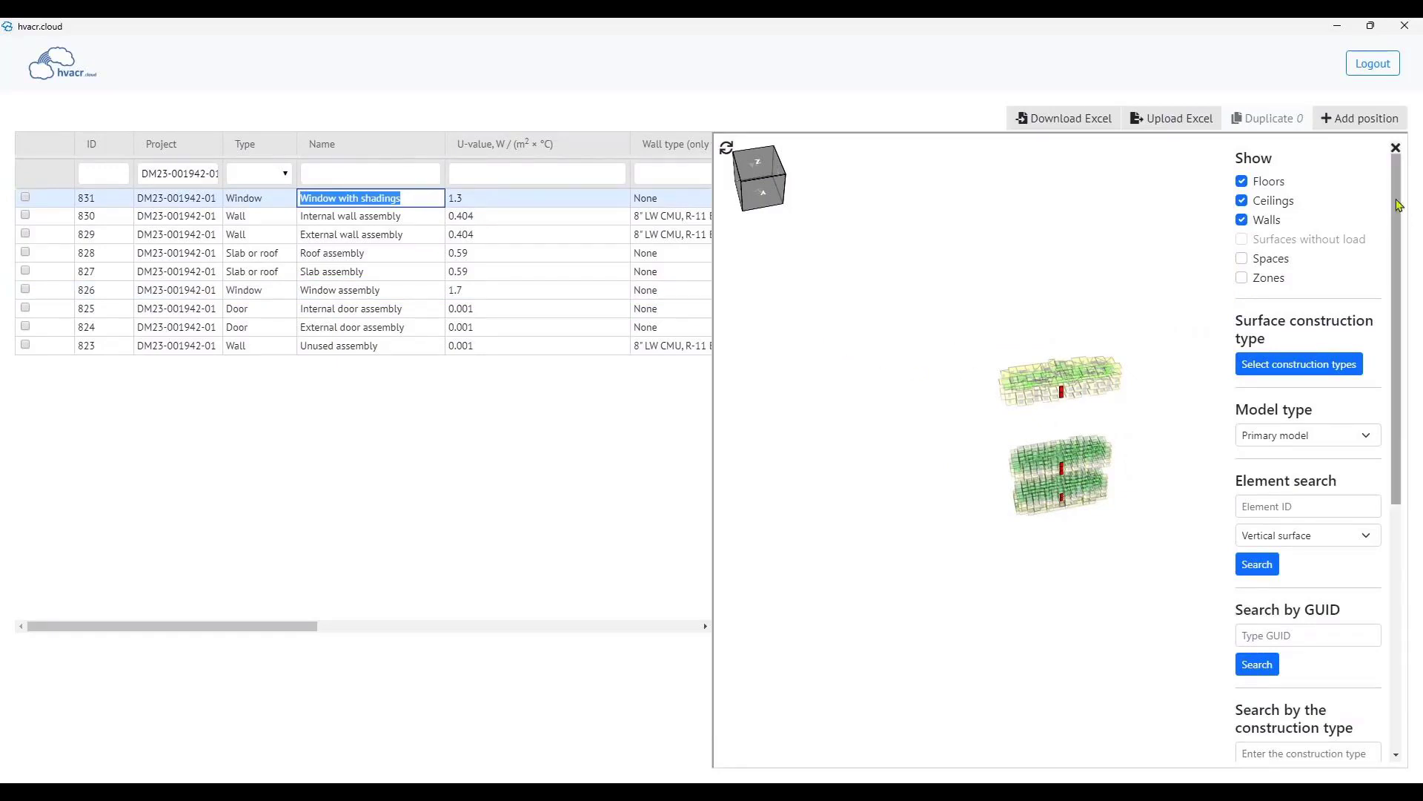
Close the energy model viewer and calculate the project's cooling loads.
click(1395, 148)
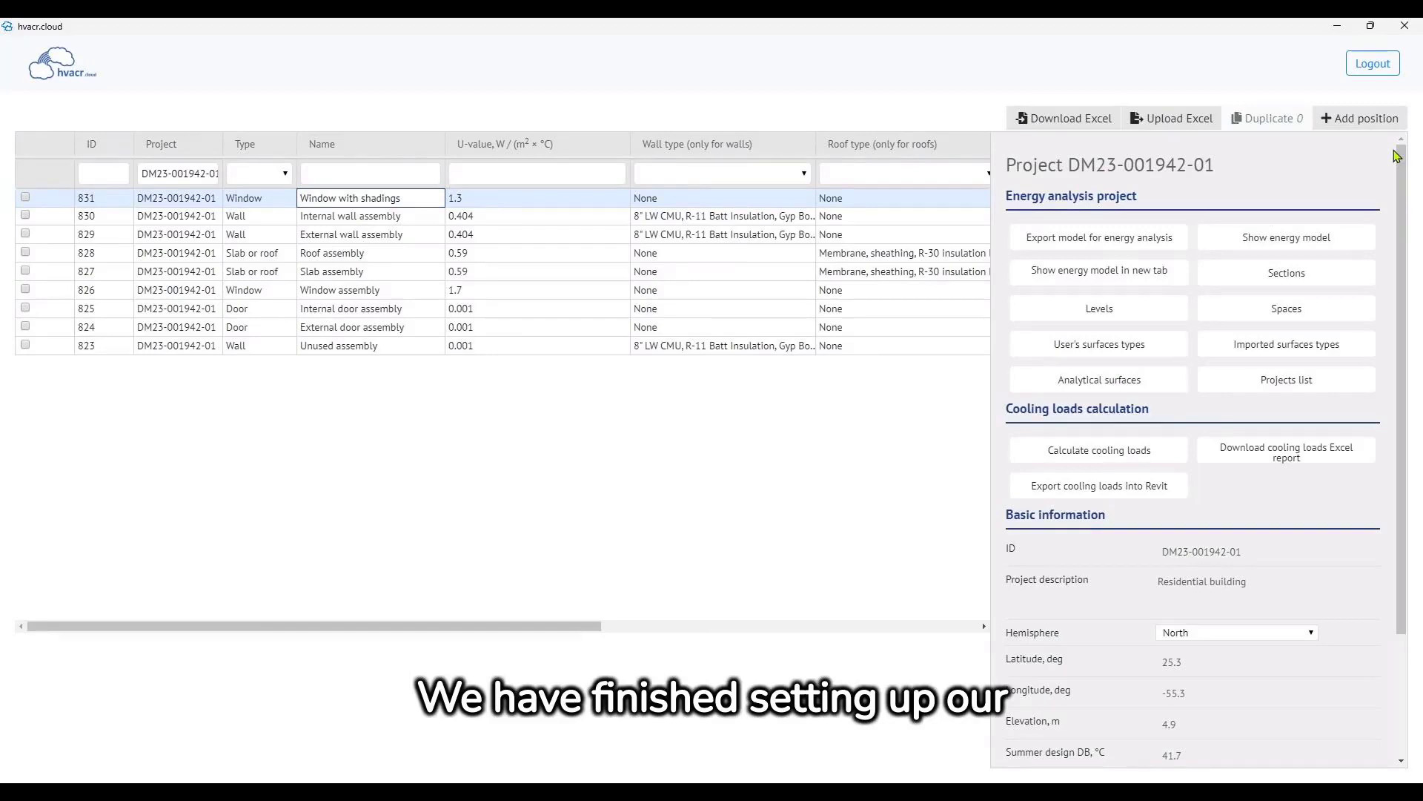
click(1154, 453)
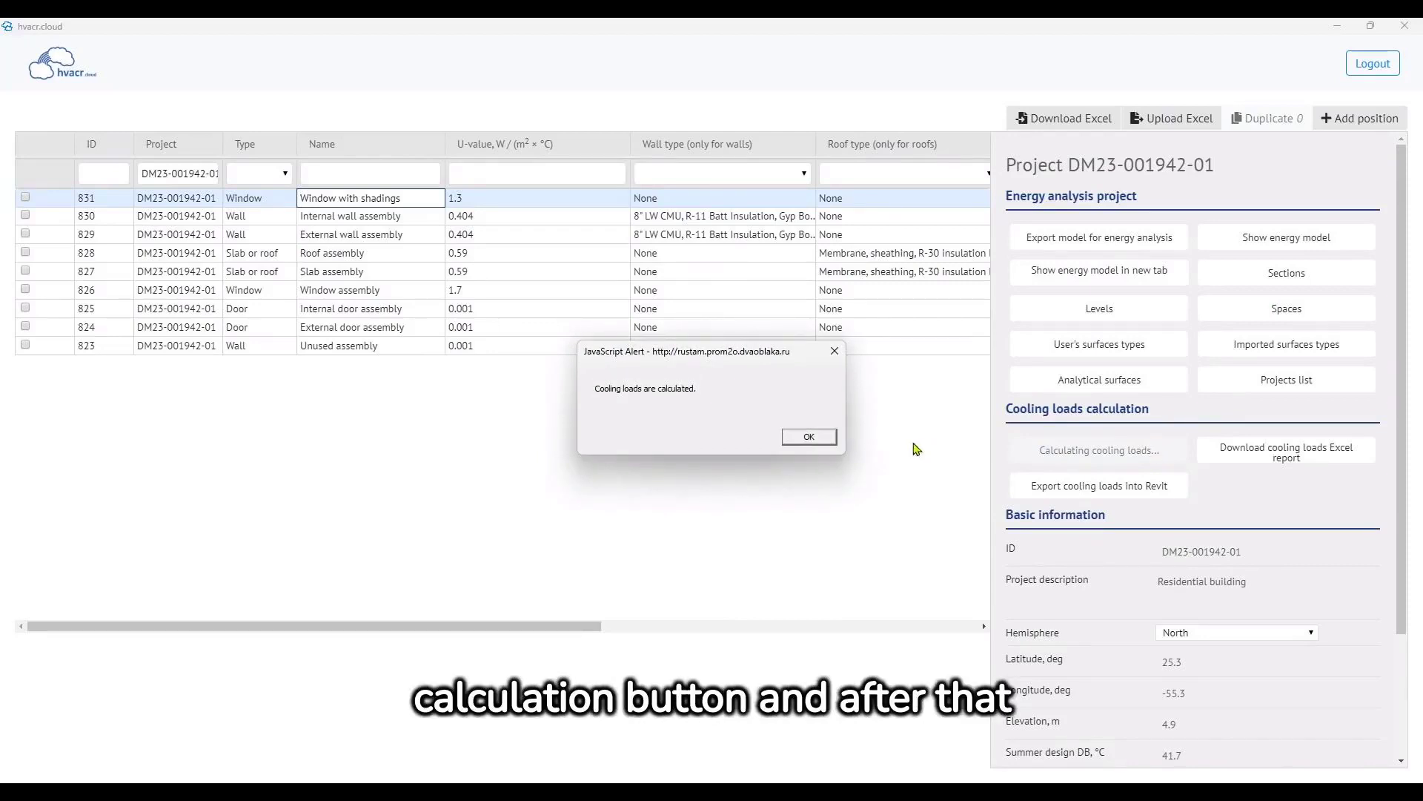
click(809, 436)
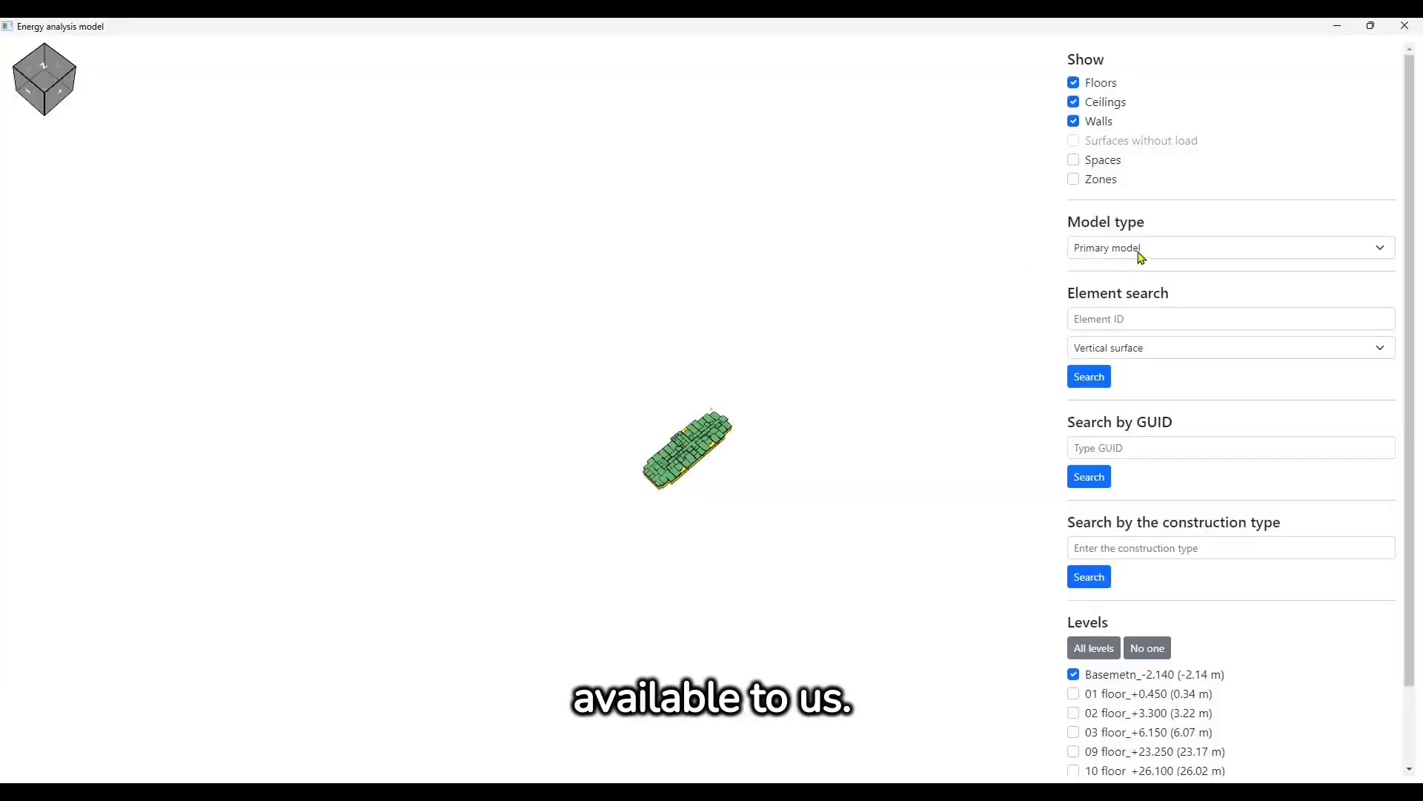
Display the "Cooling loads through surfaces" report model for the basement and the 01 floor level.
click(1140, 253)
click(1132, 285)
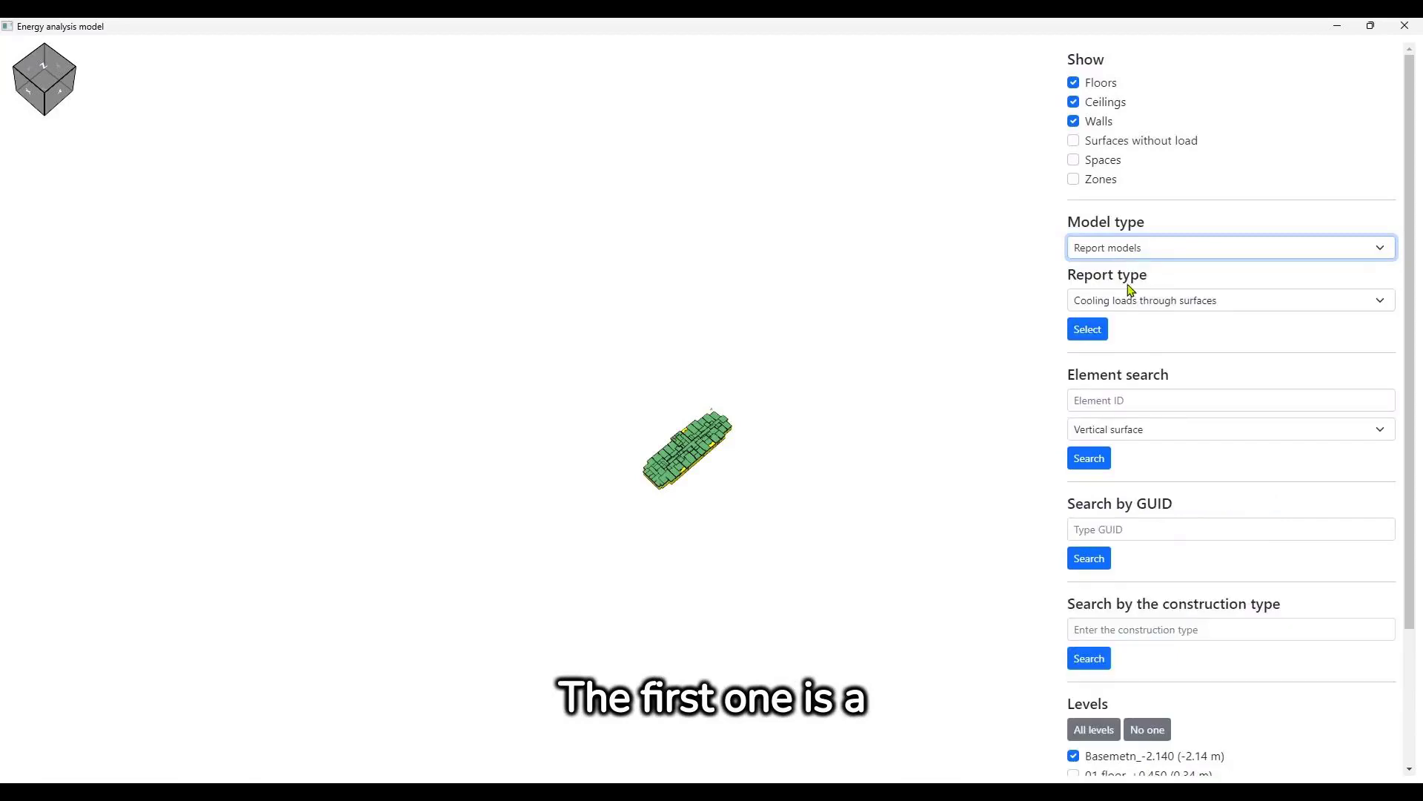
click(1089, 329)
scroll(1076, 630, down, 2)
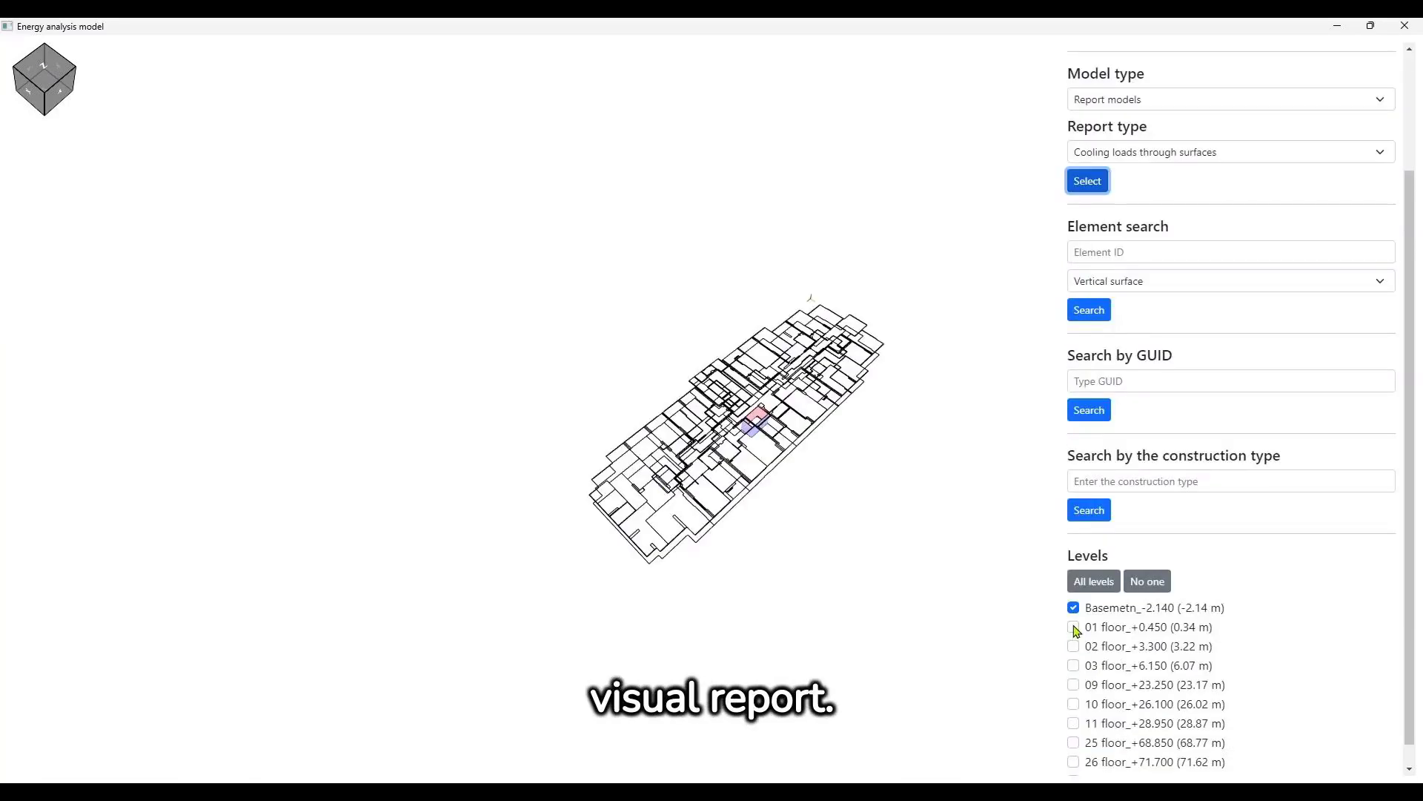
click(1074, 627)
Examine the construction, room and cooling load details of a vertical surface on the 01 floor.
drag(802, 468, 716, 500)
scroll(773, 475, up, 5)
click(716, 499)
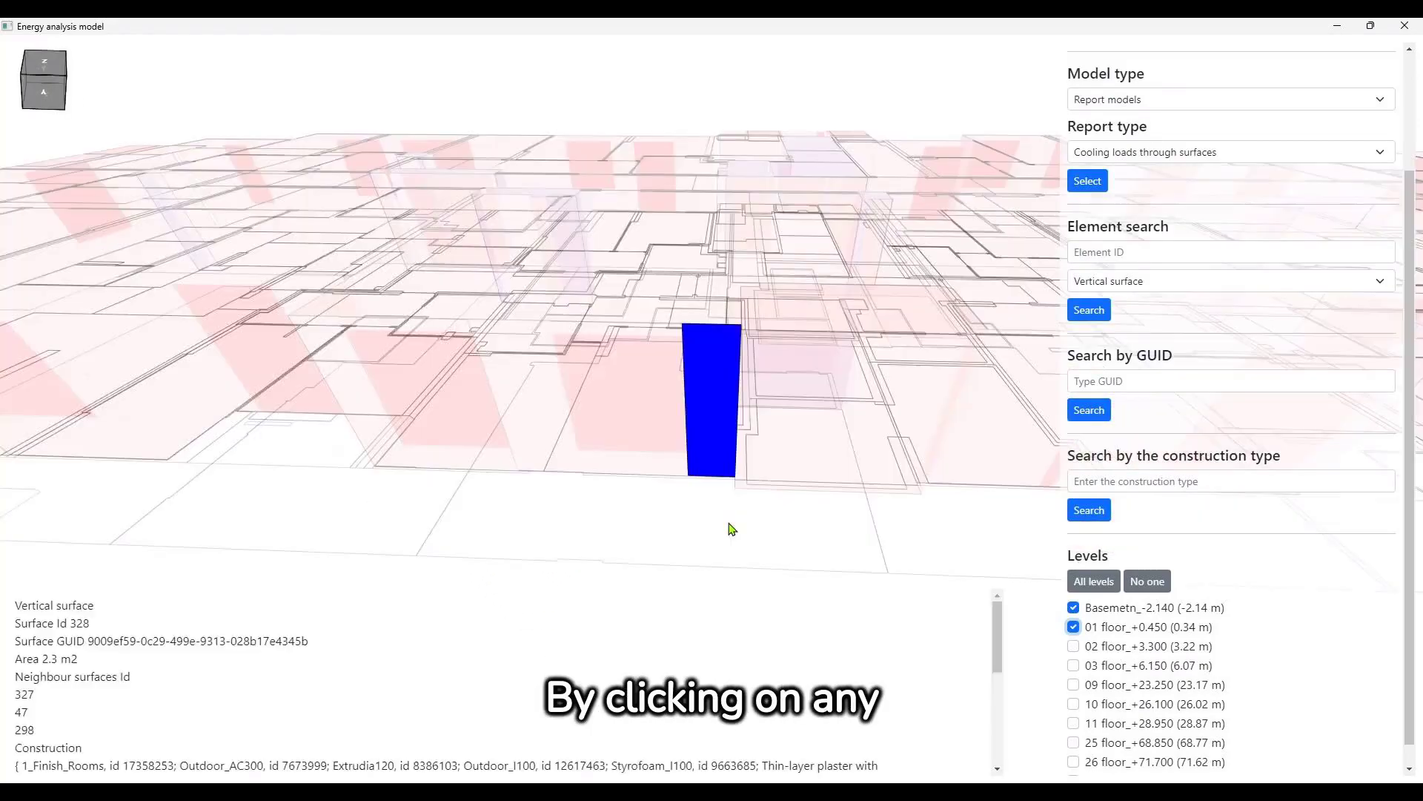
scroll(254, 704, down, 5)
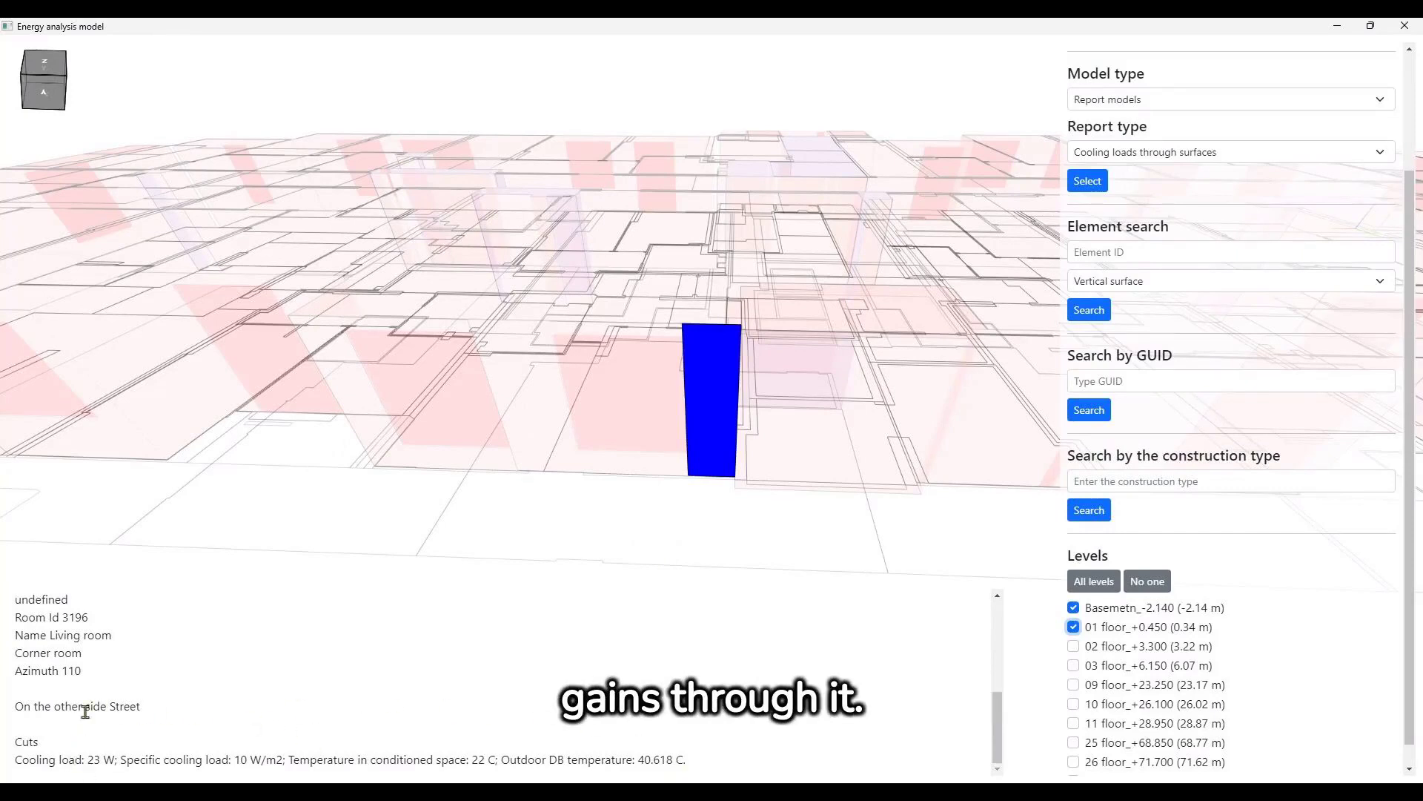
click(652, 406)
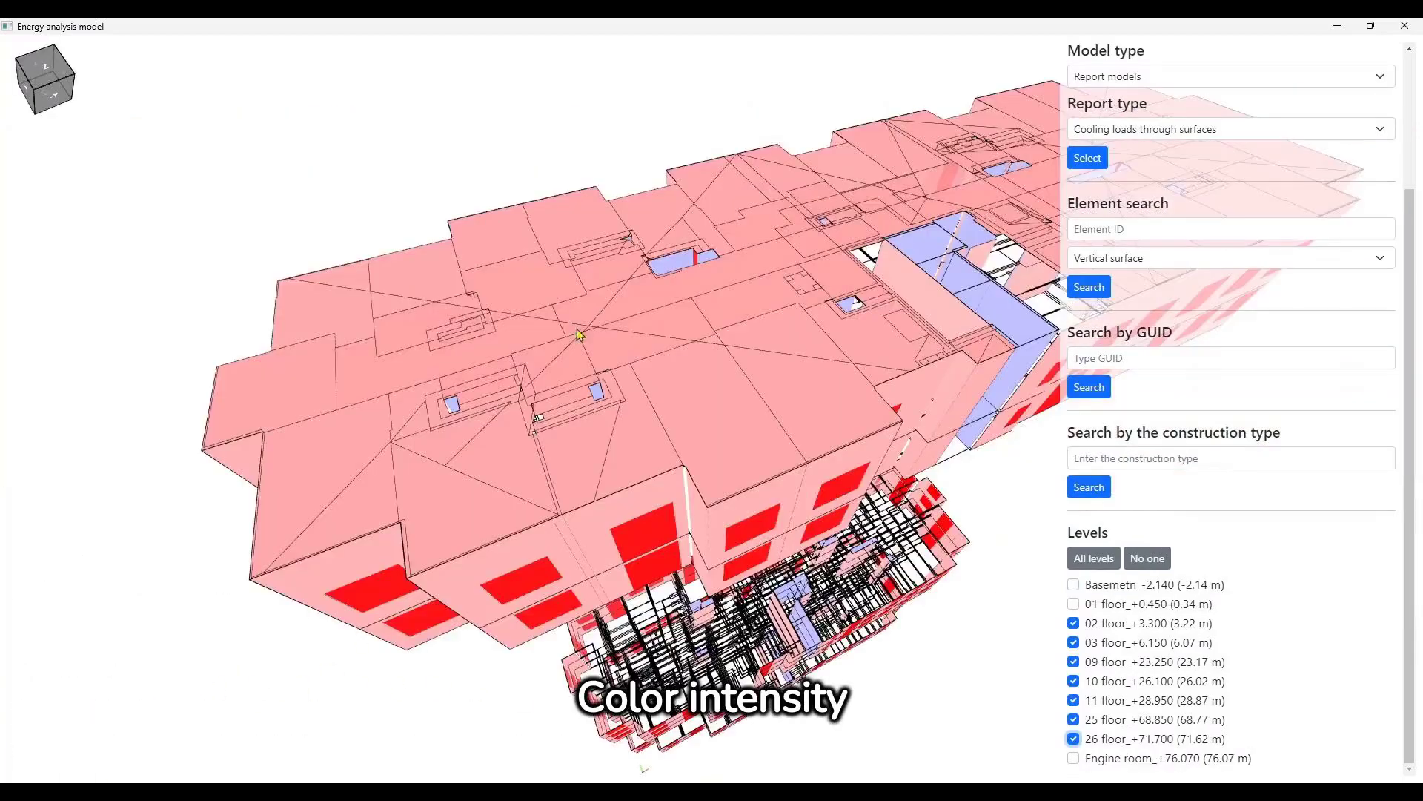
Inspect the colour-coded cooling loads report model of floors 02 to 26 from several sides.
drag(581, 331, 552, 326)
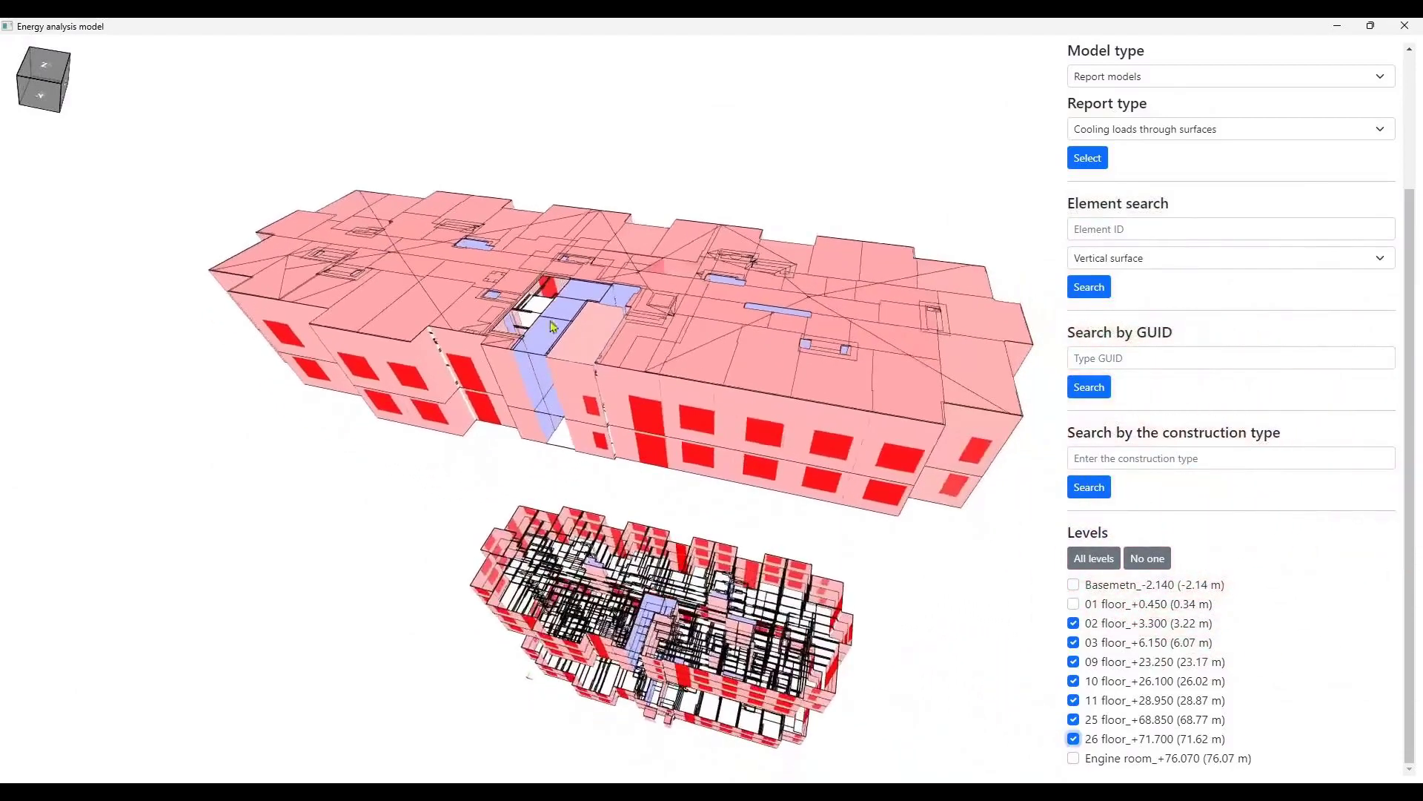
drag(821, 405, 730, 408)
drag(850, 447, 578, 333)
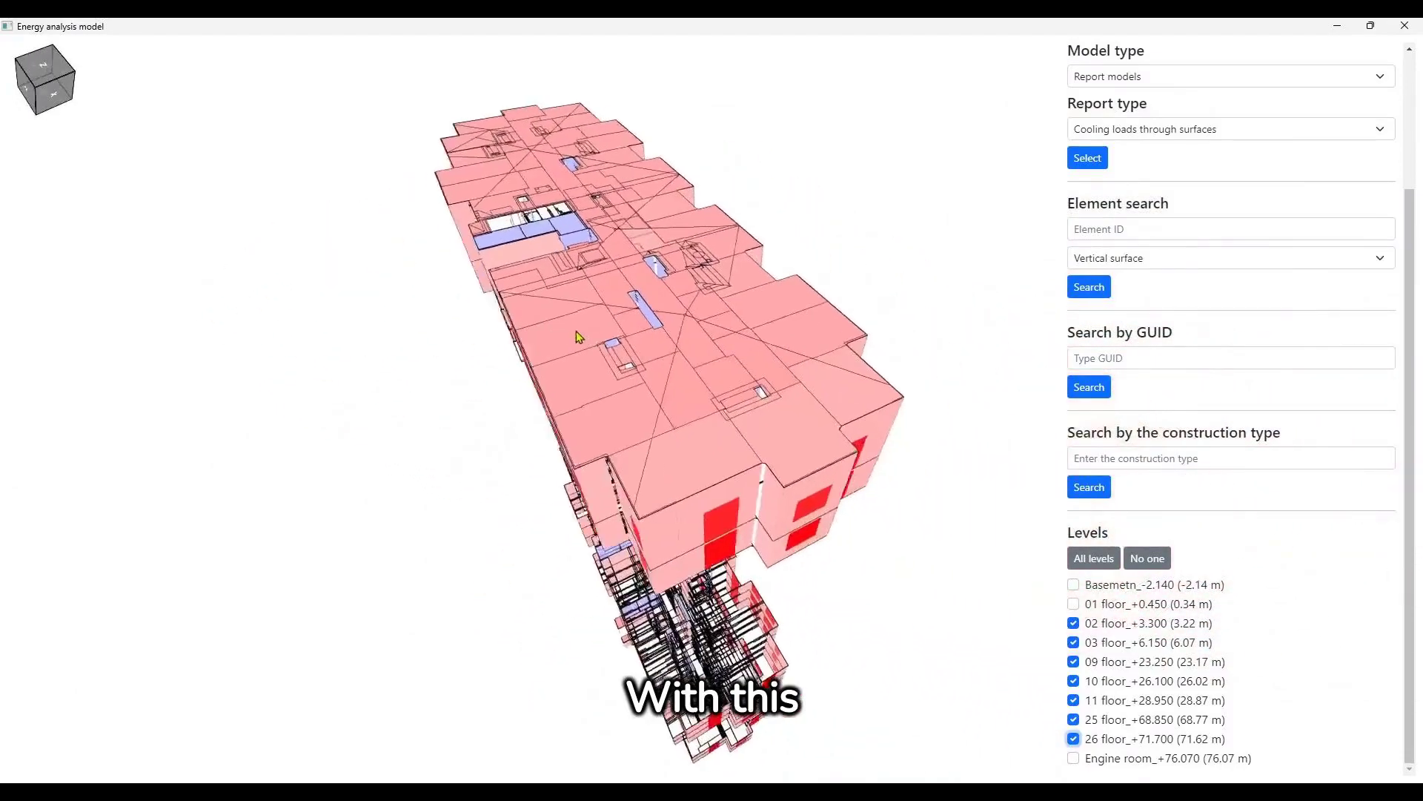
drag(1053, 678, 1012, 670)
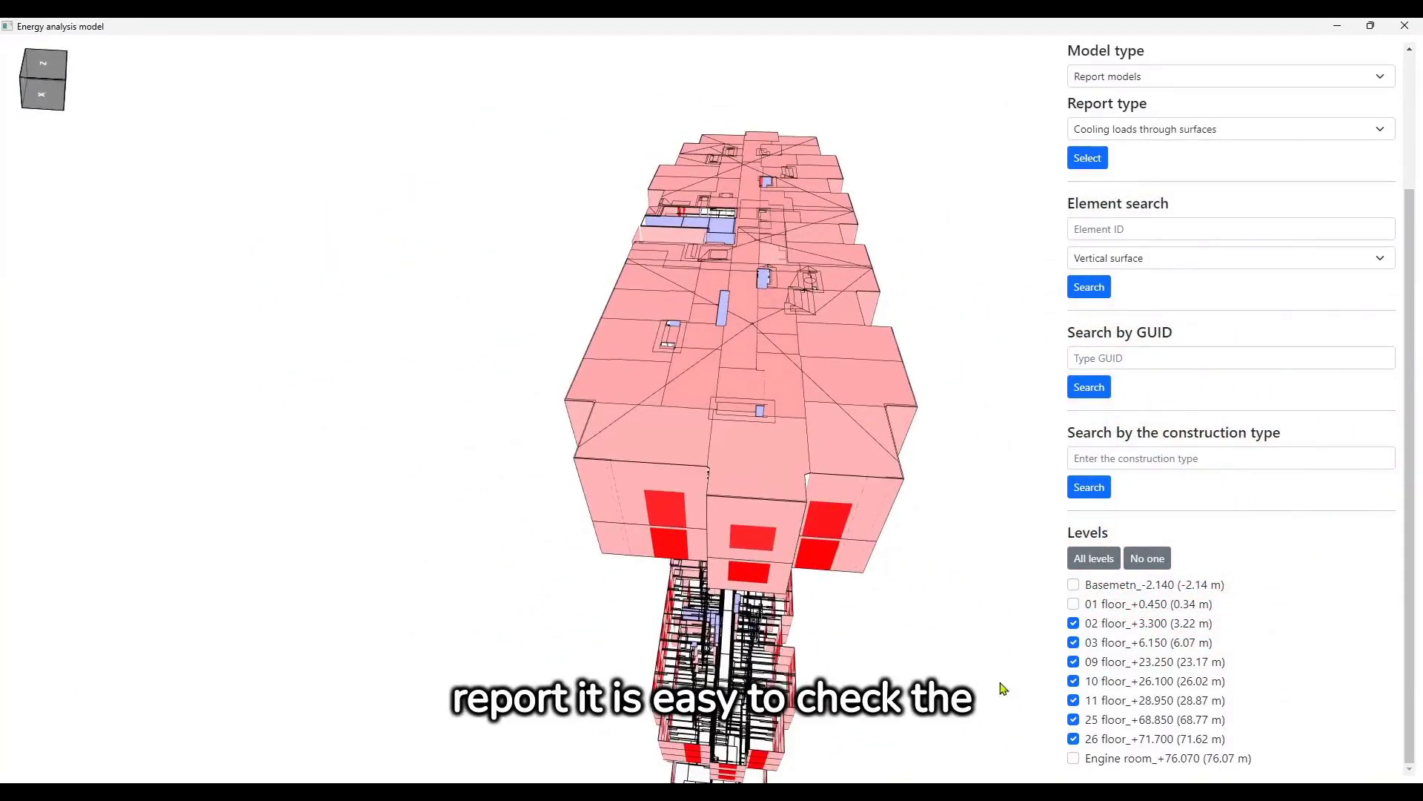
drag(928, 598, 804, 549)
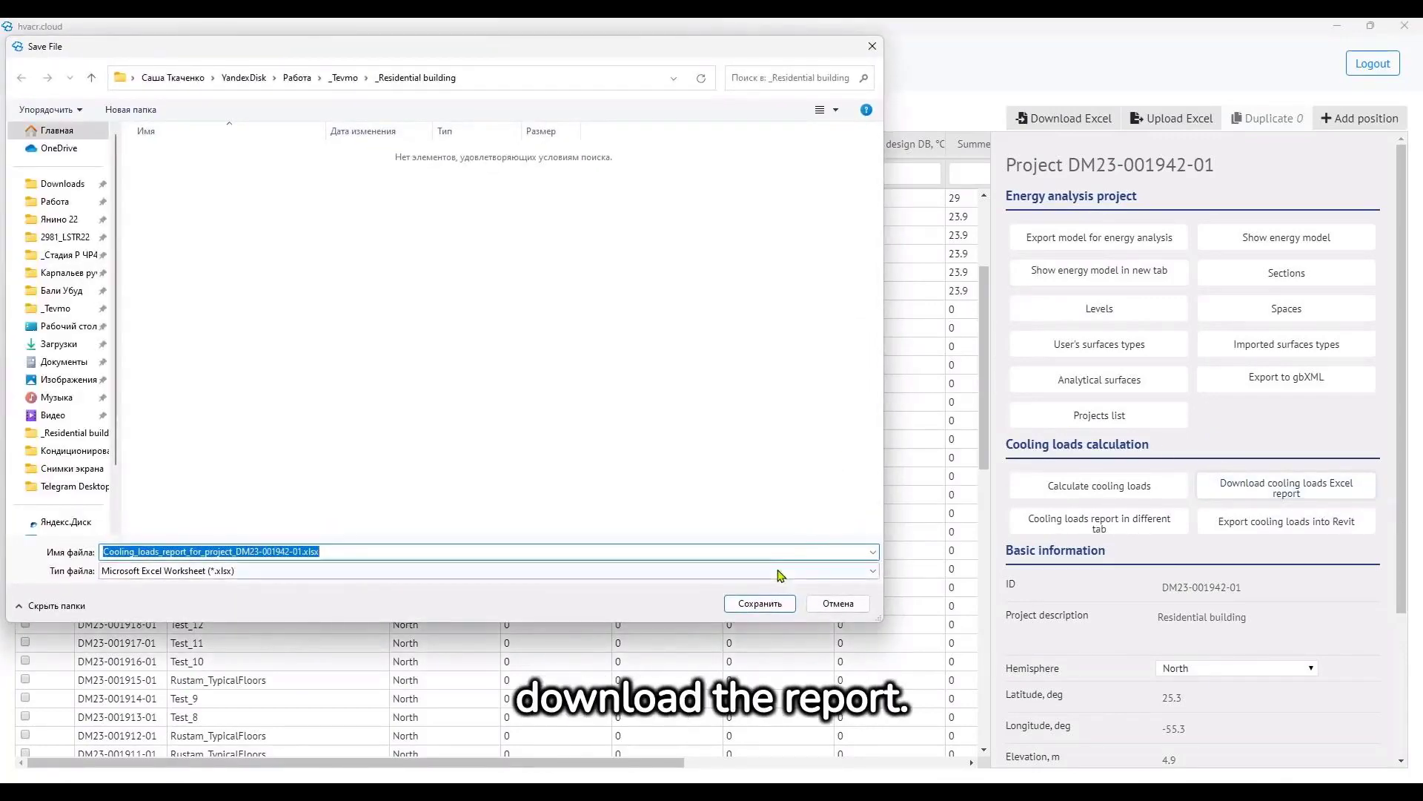
Save the cooling loads Excel report, and in Google Sheets examine the combined description of floors 03 to 08 on the SUPPLY AIR LOAD sheet.
click(764, 602)
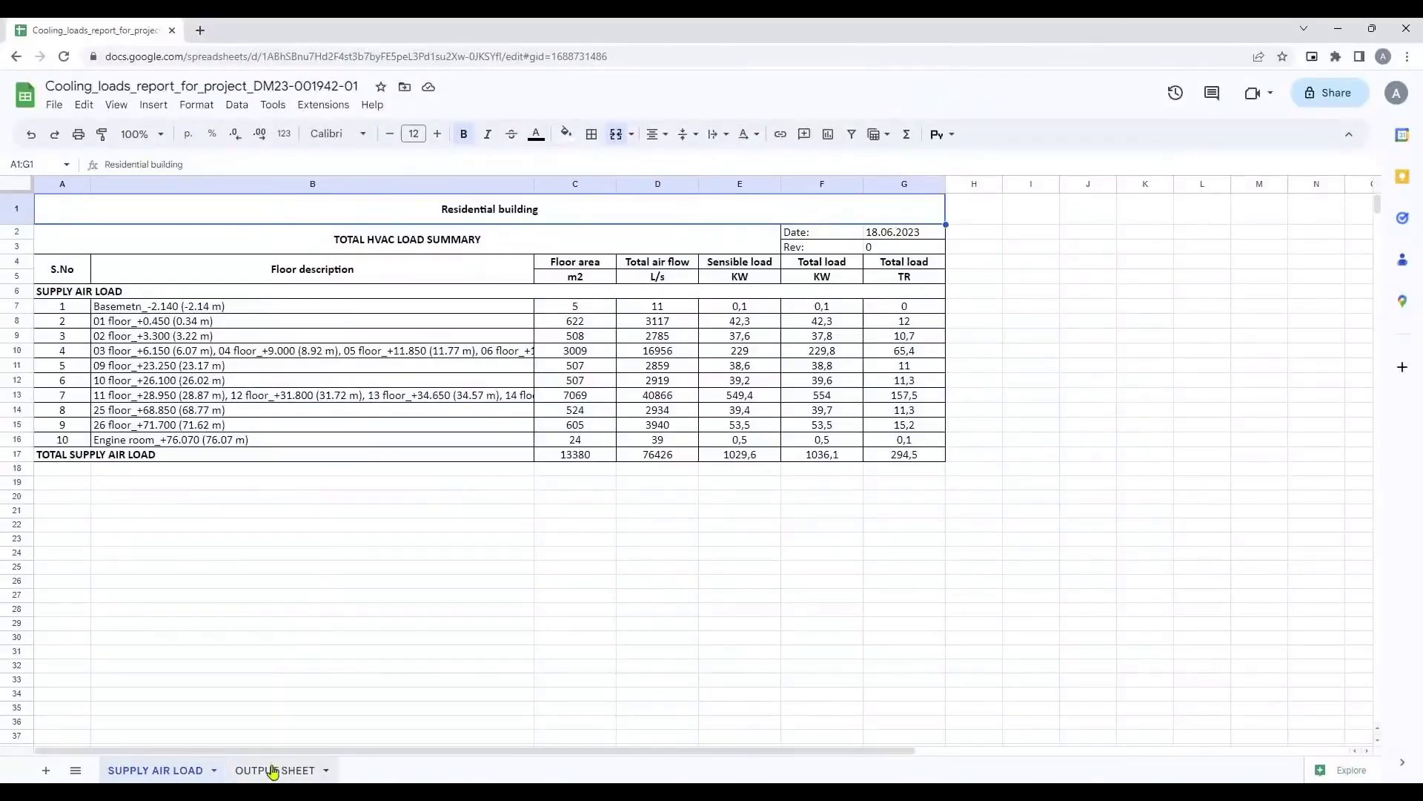
click(111, 351)
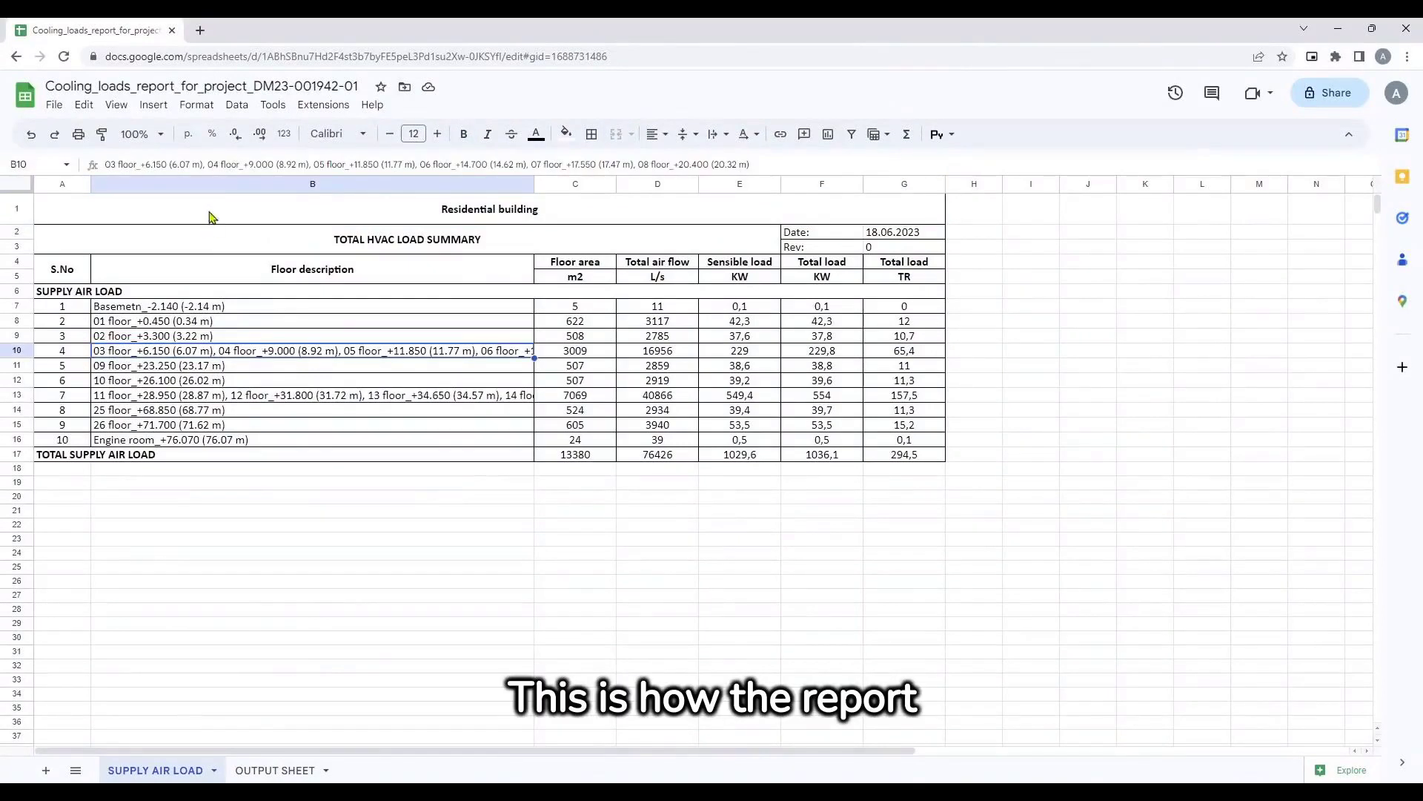
drag(121, 164, 625, 154)
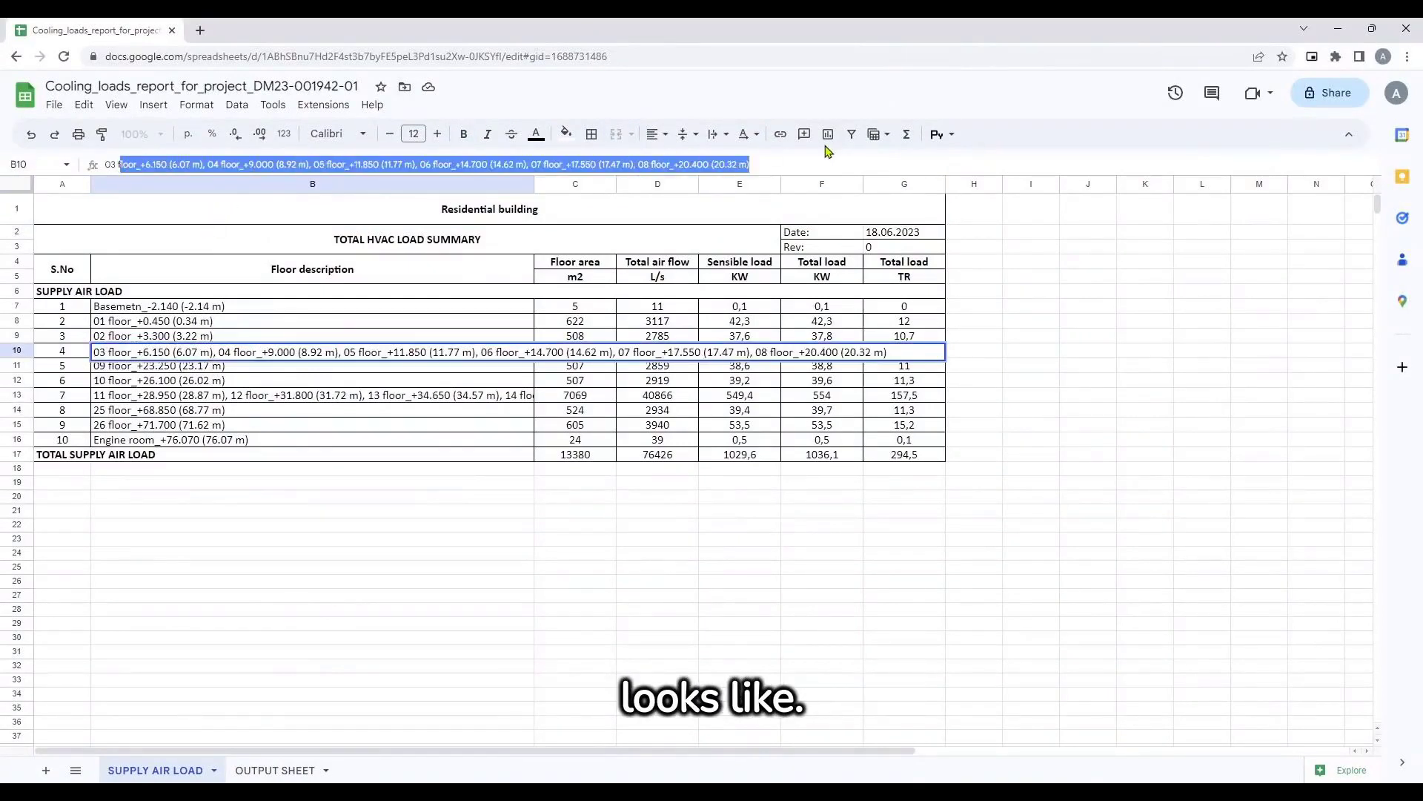
Examine the floor area and total load columns on SUPPLY AIR LOAD, and the results for each zone on the OUTPUT SHEET.
key(Return)
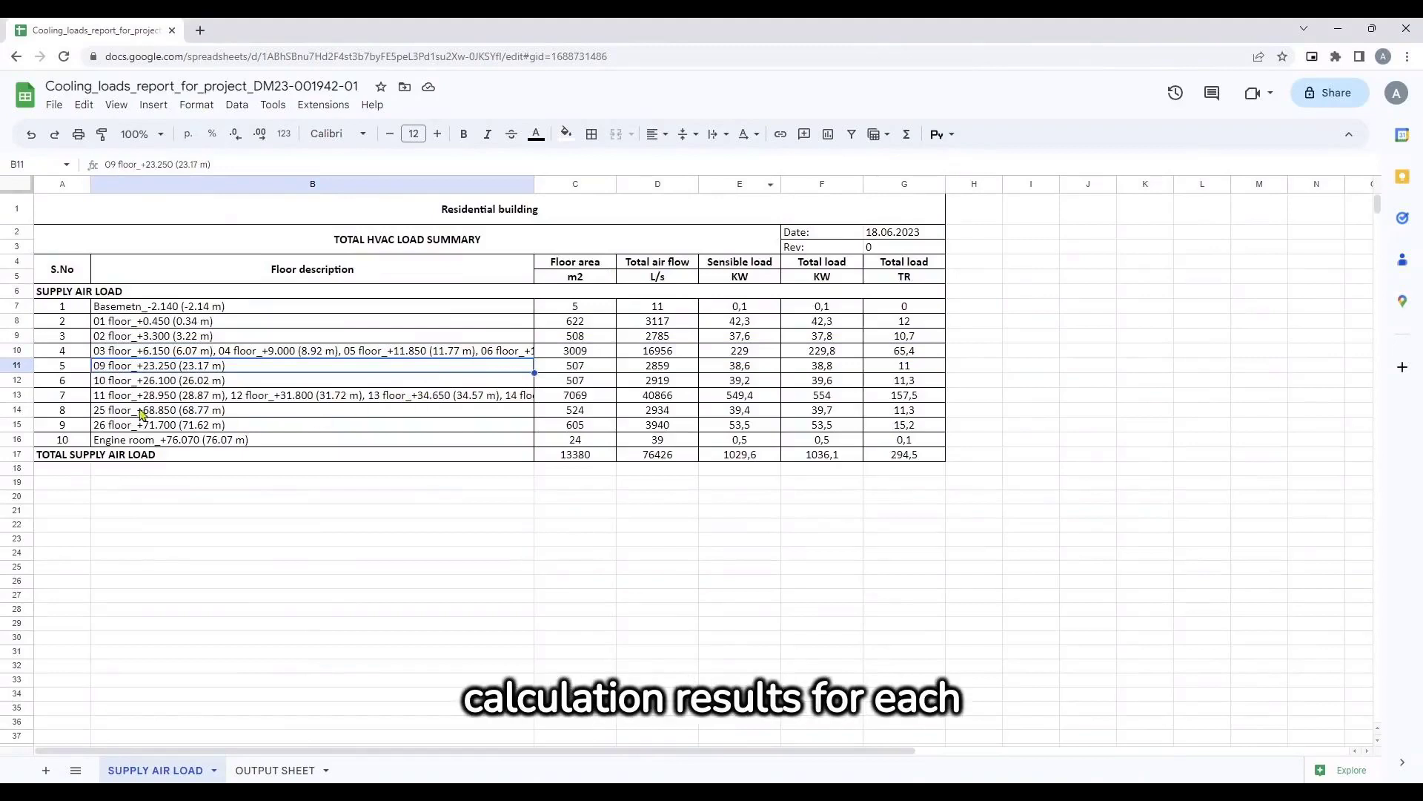
click(593, 265)
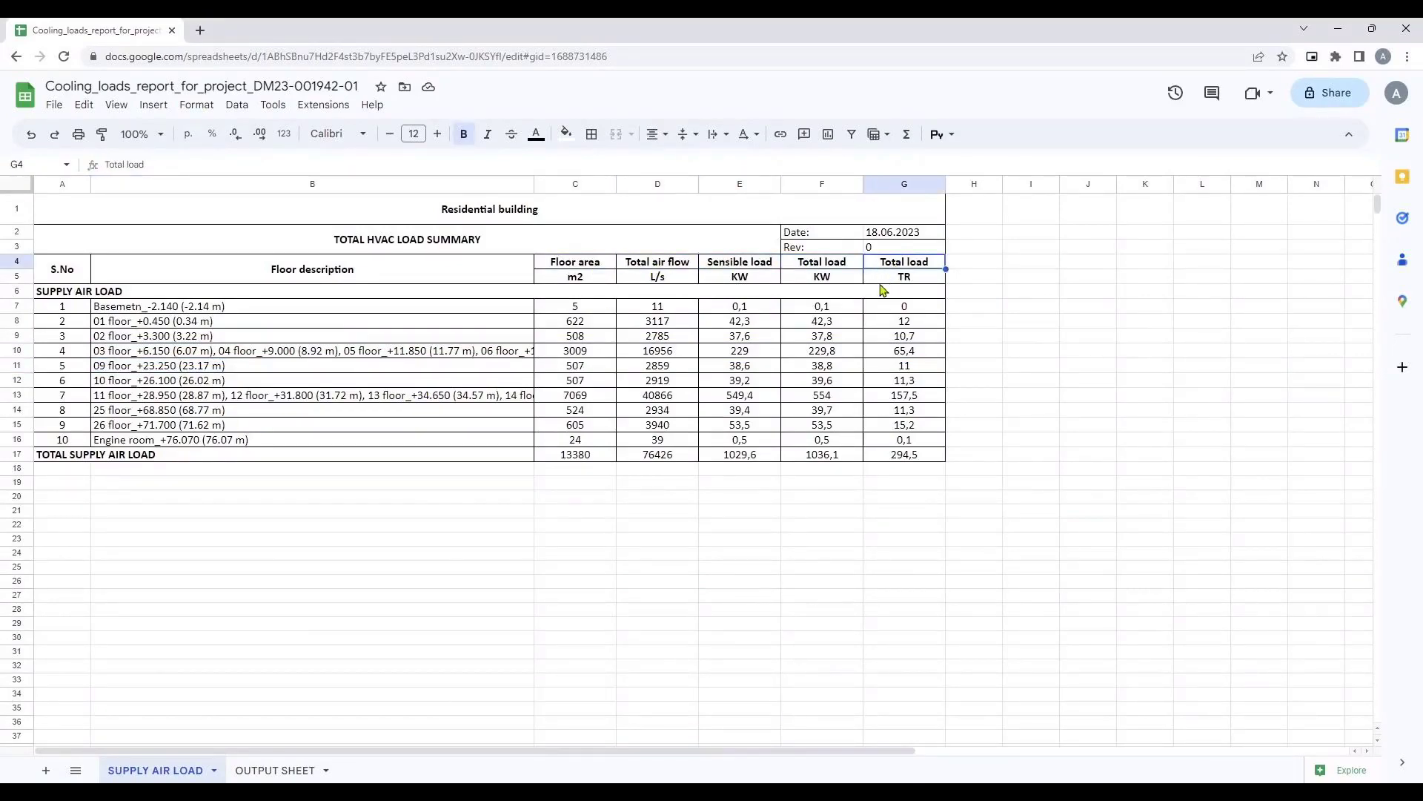
click(276, 771)
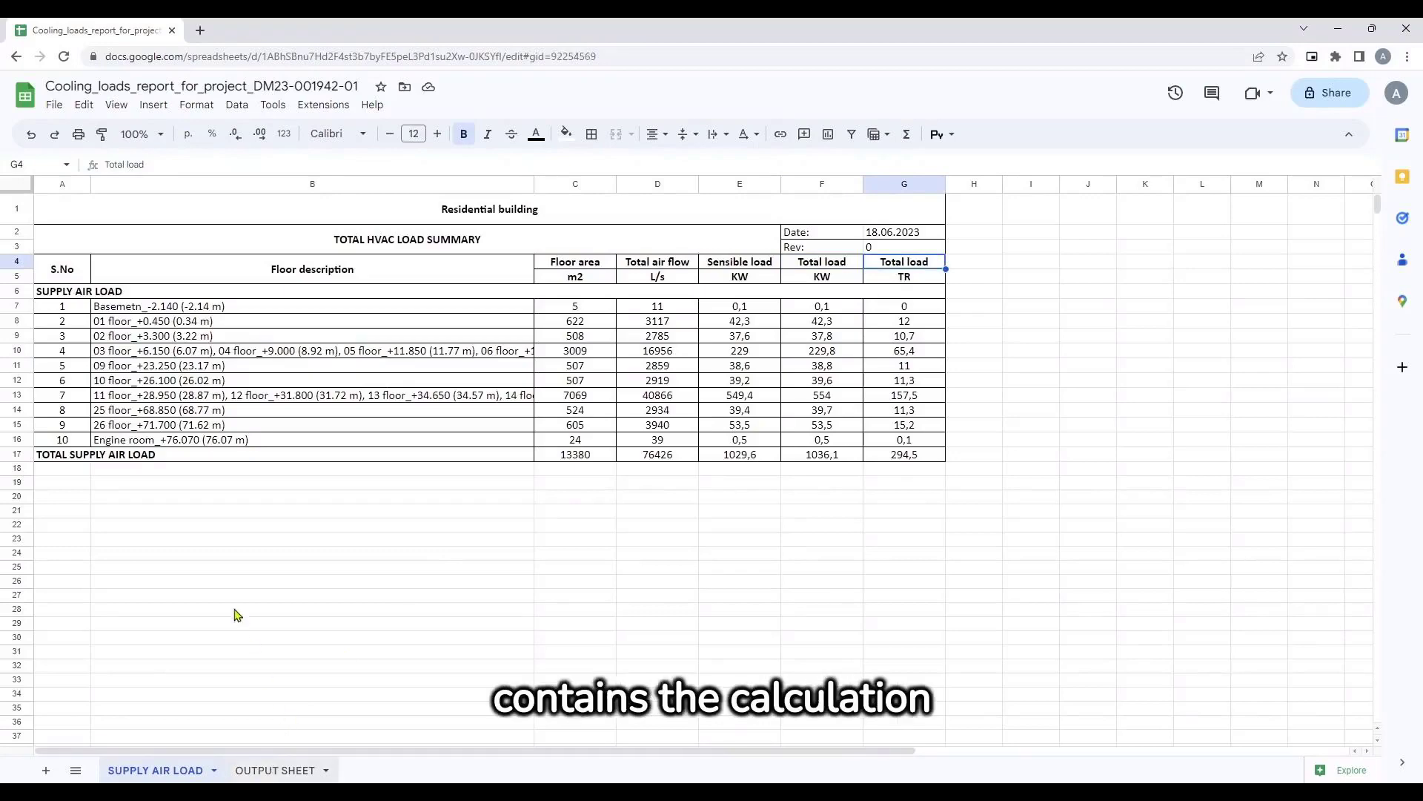
scroll(247, 395, down, 7)
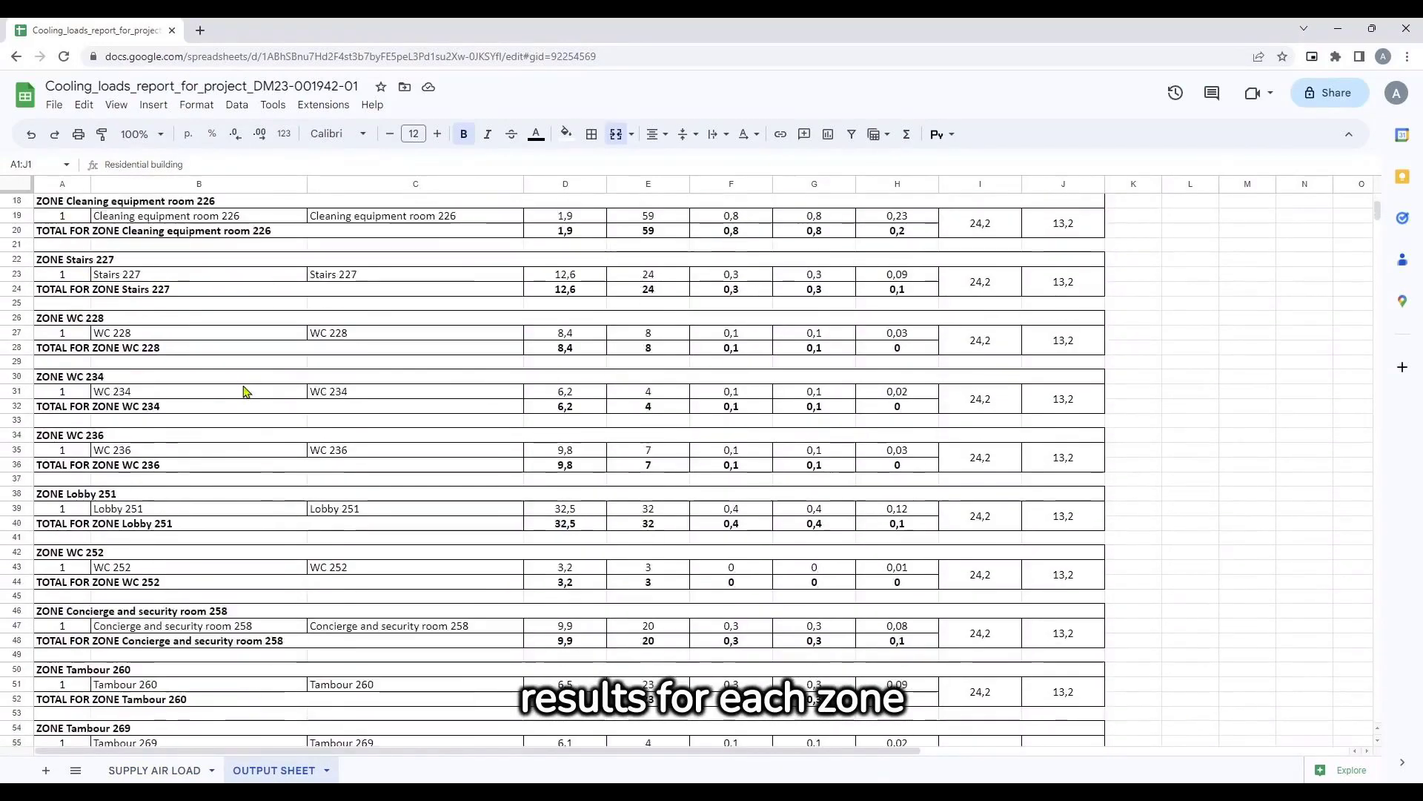
scroll(246, 396, down, 3)
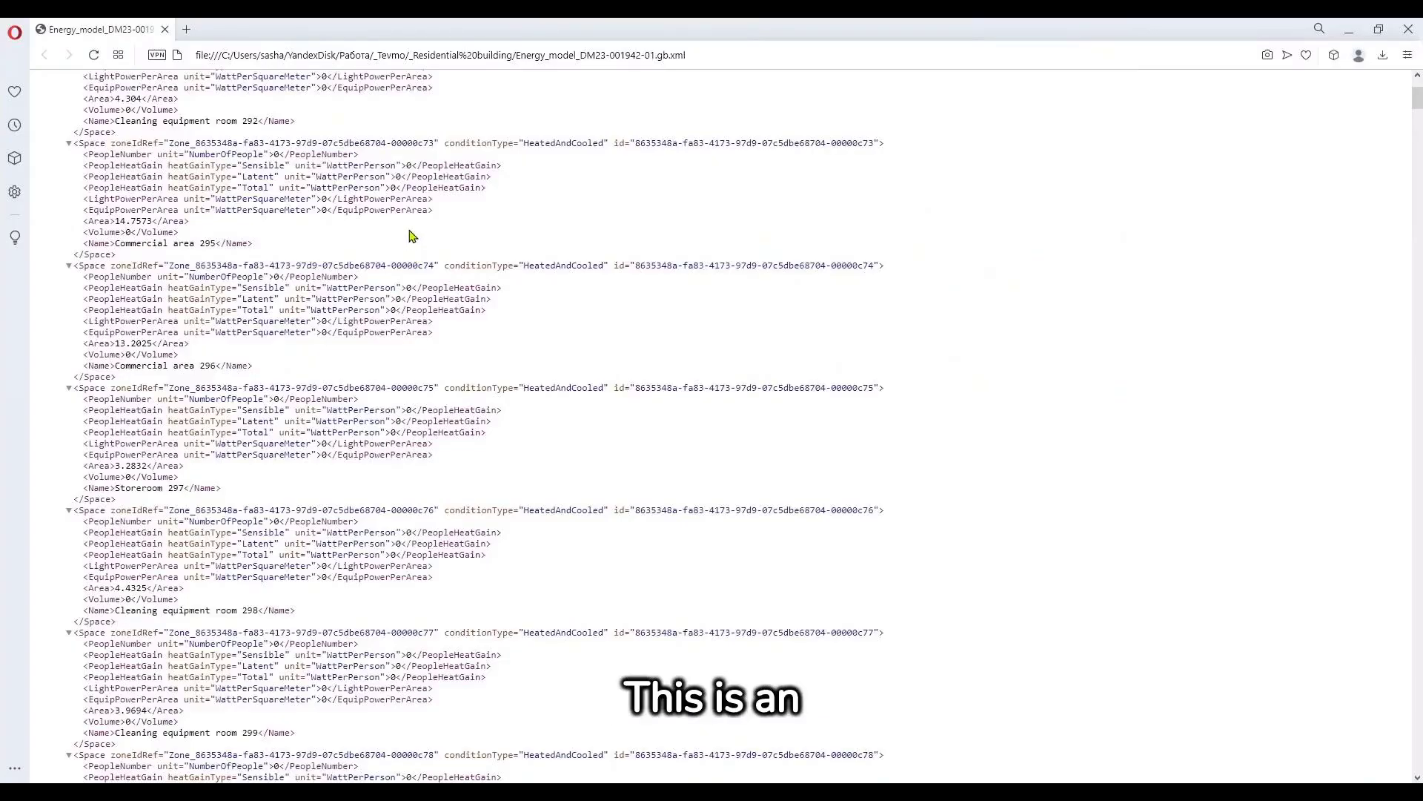
Look through the space entries of the exported gbXML file Energy_model_DM23-001942-01.gb.xml in the Opera browser, and close the file.
scroll(407, 245, down, 5)
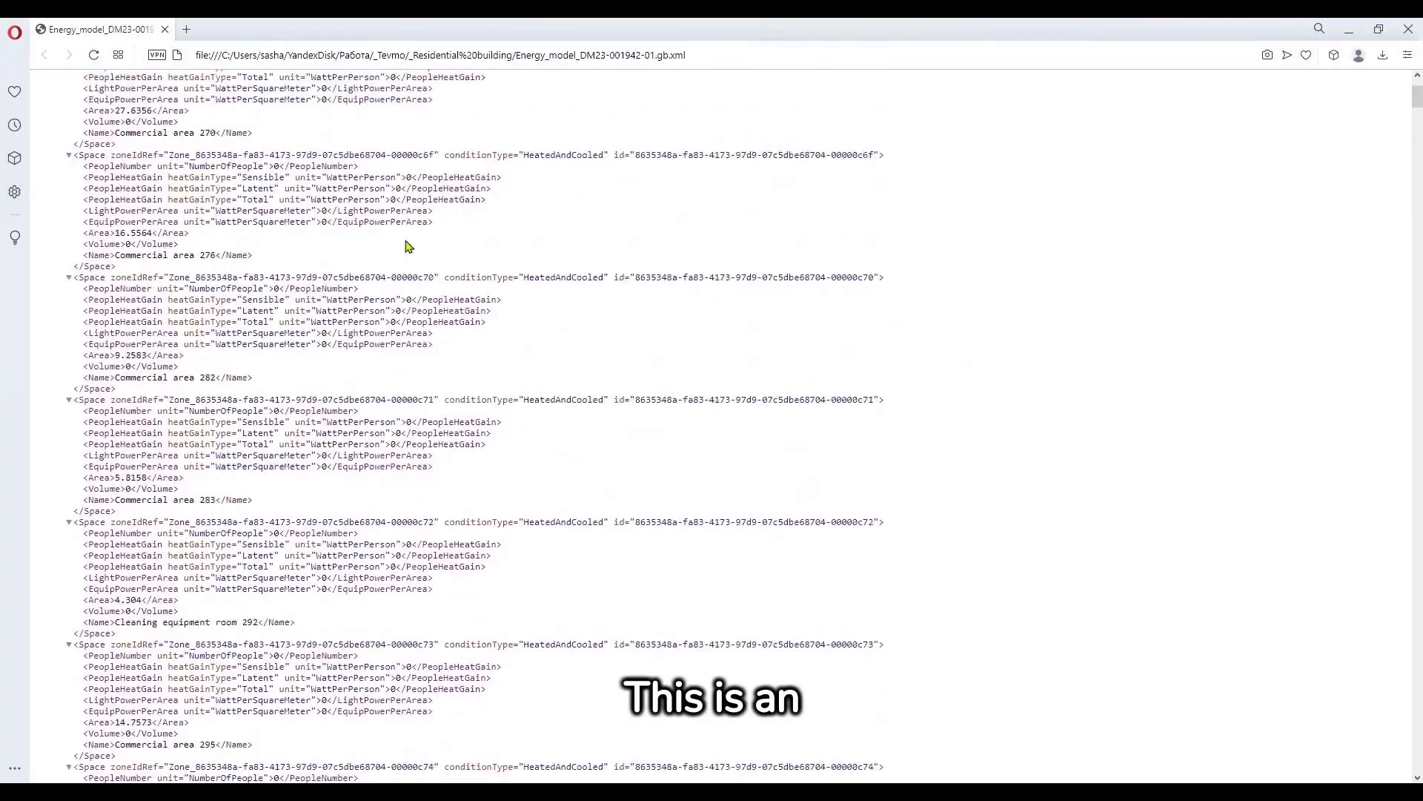
scroll(407, 247, up, 20)
scroll(400, 255, down, 1)
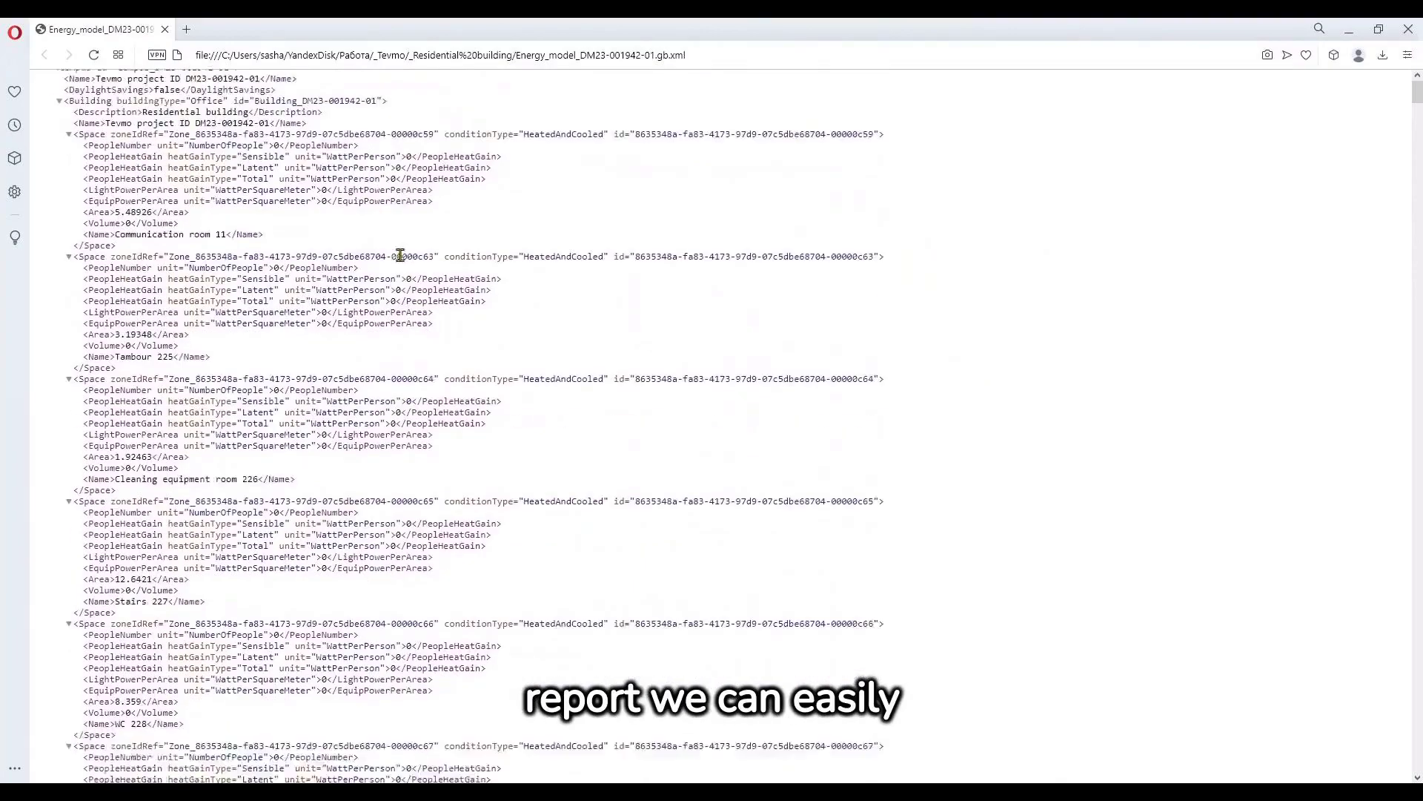
scroll(401, 255, down, 20)
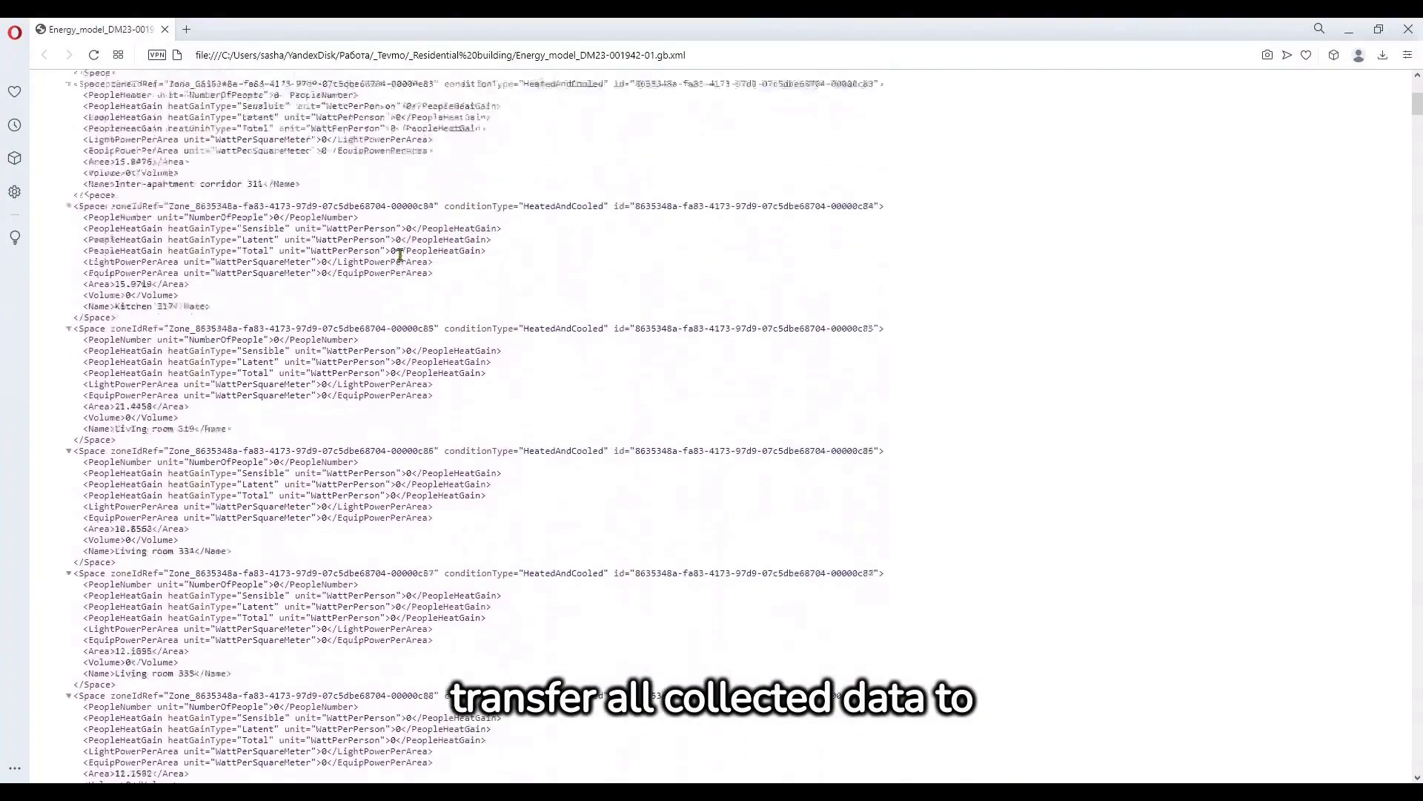
scroll(400, 255, down, 10)
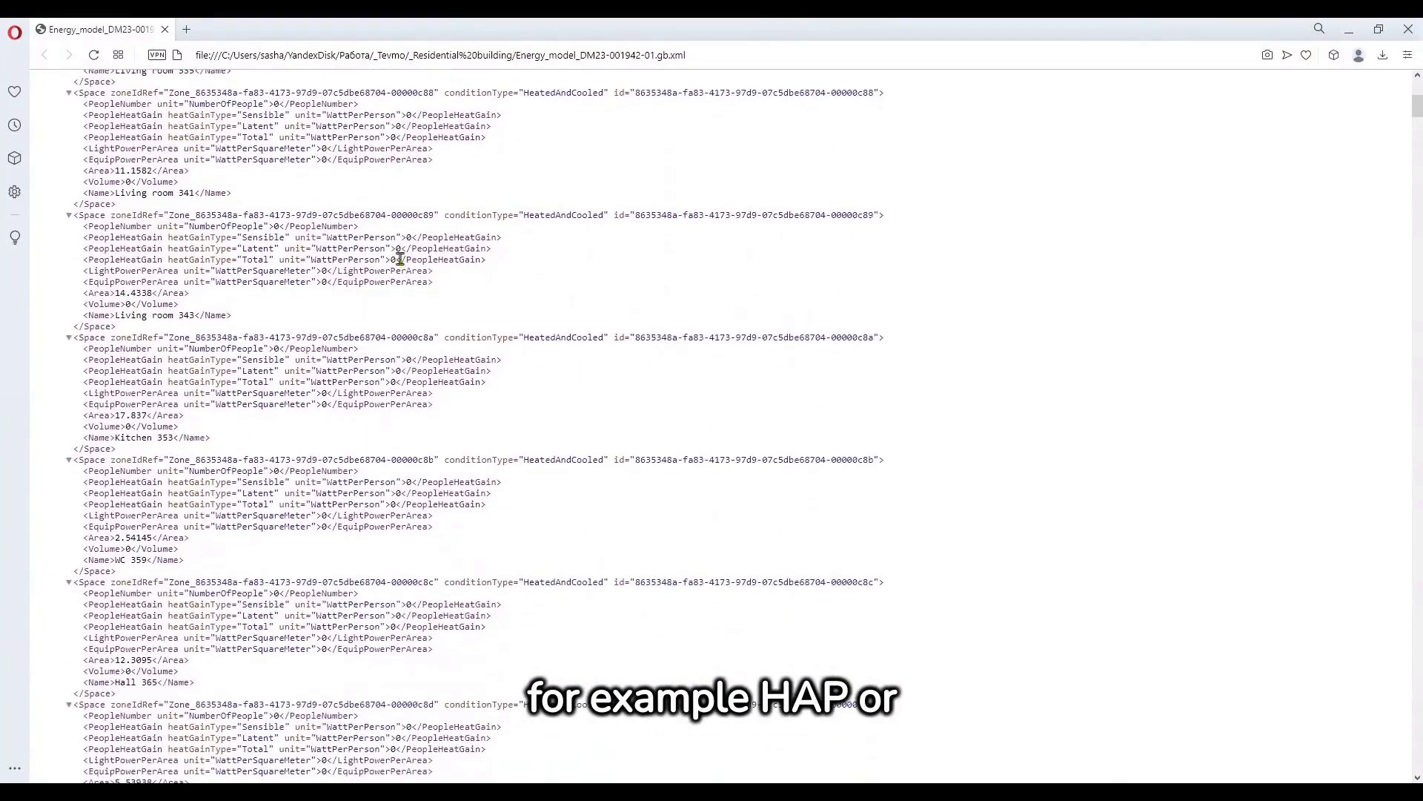
click(1410, 34)
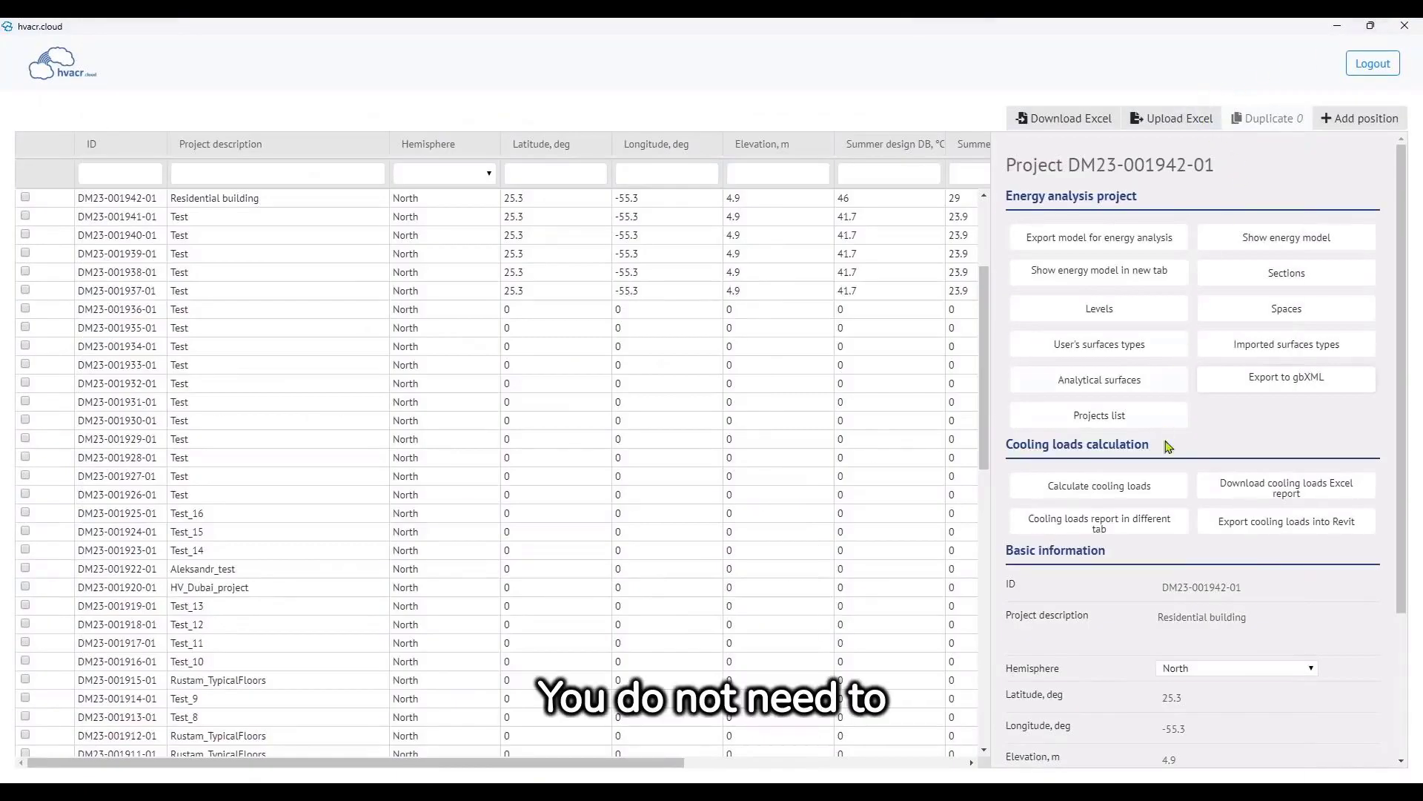
click(1164, 521)
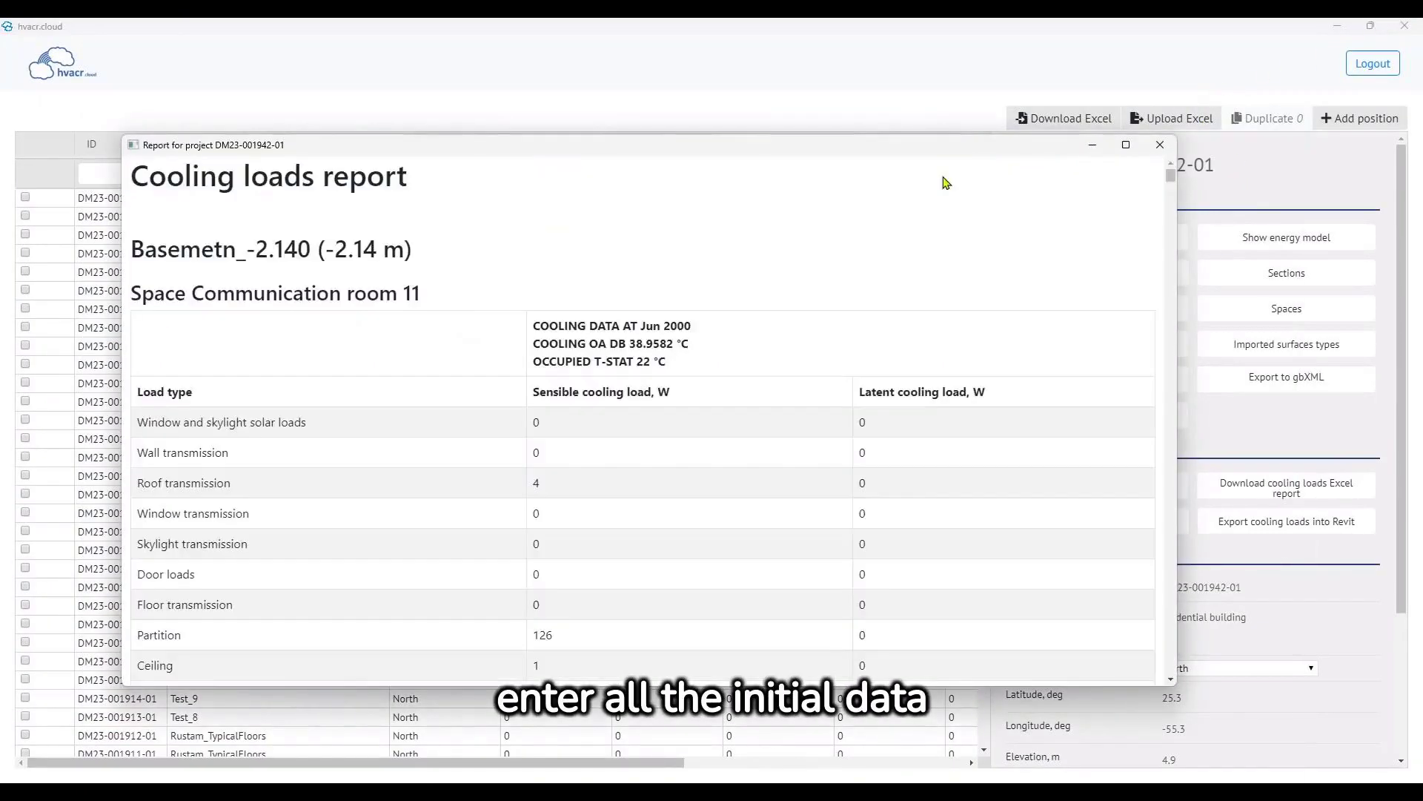
drag(928, 158, 4, 283)
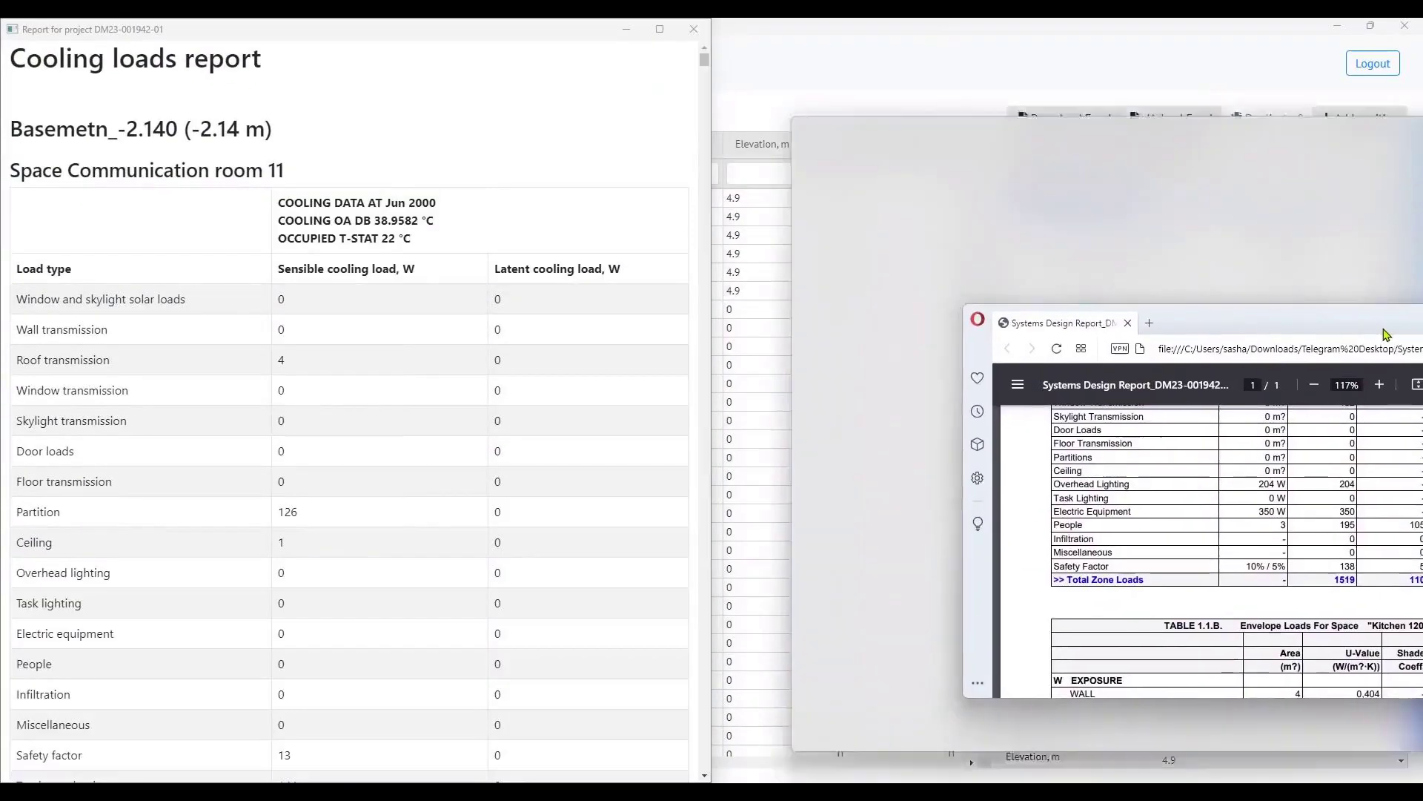
drag(1384, 328, 1409, 333)
Compare the Kitchen 1209 space loads in the HAP report with those in the cooling loads report, including window and skylight solar loads.
scroll(1096, 307, down, 1)
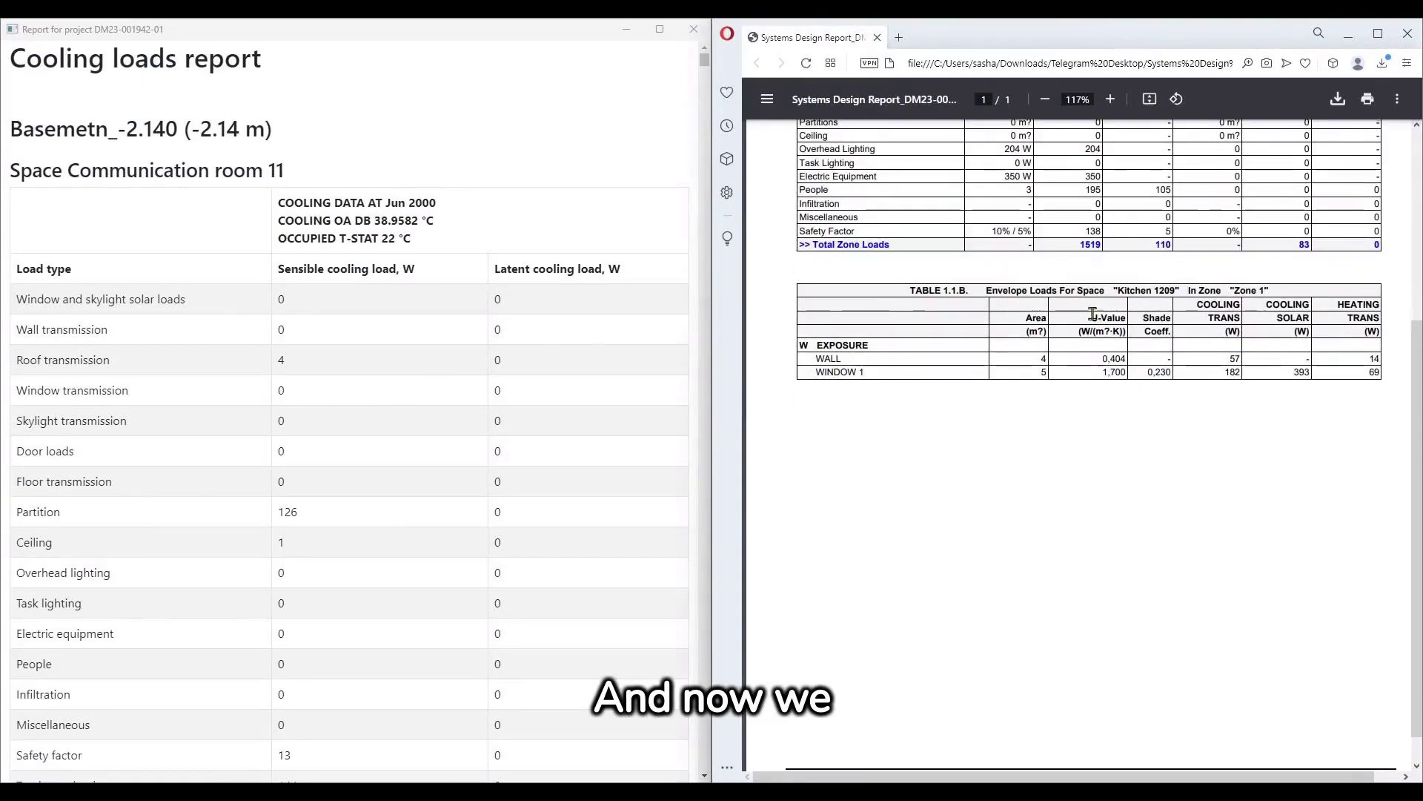
scroll(1075, 267, up, 5)
drag(1160, 231, 1175, 232)
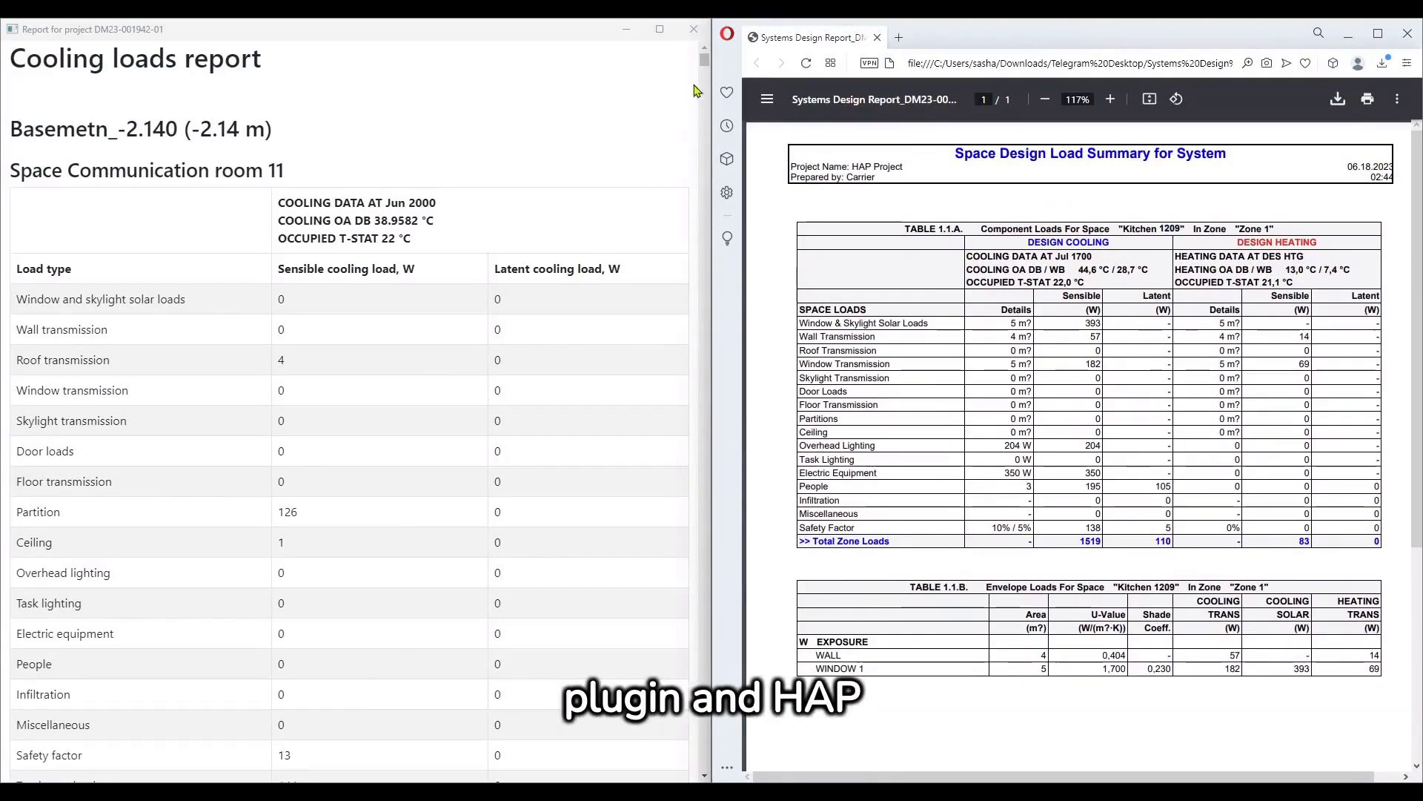
drag(704, 65, 717, 476)
scroll(460, 407, down, 6)
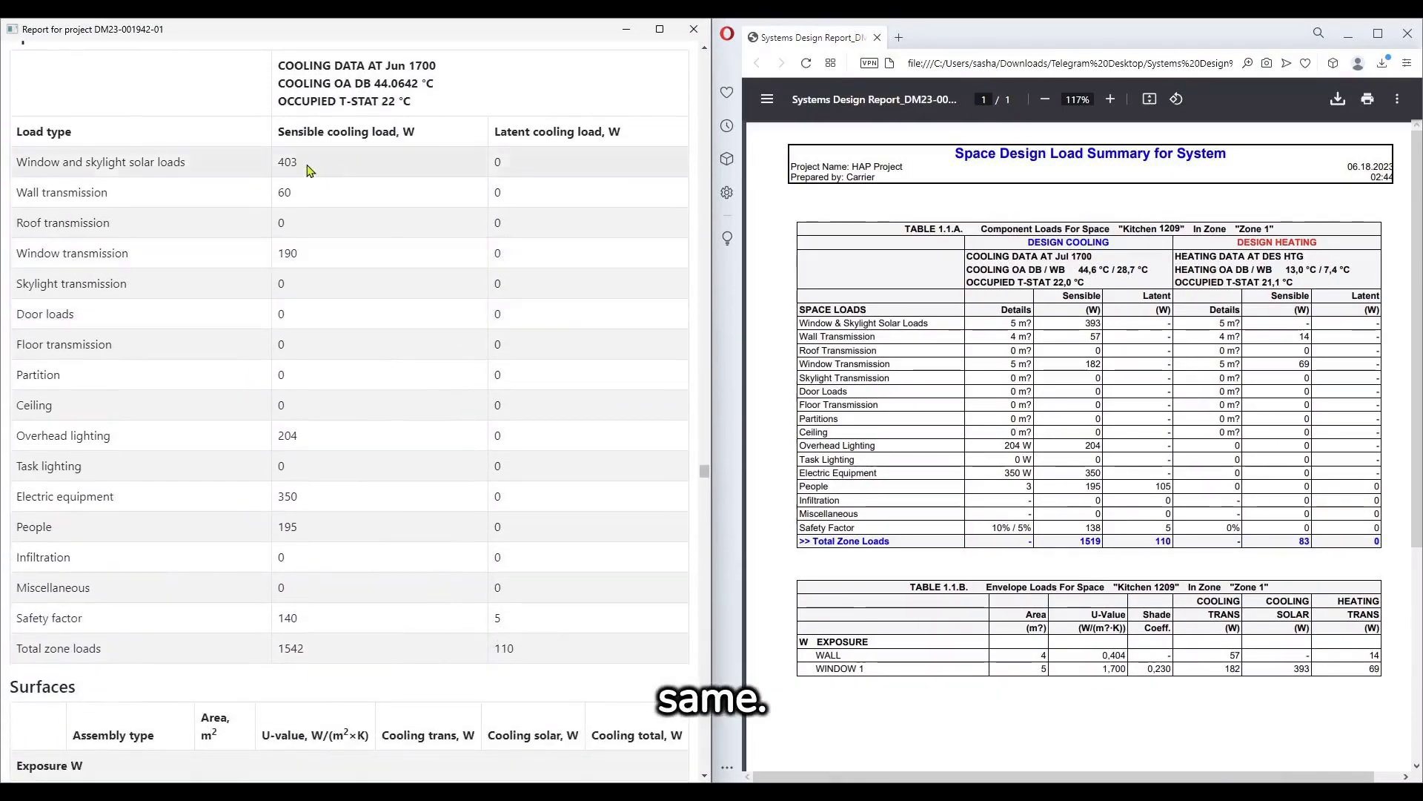
click(1068, 334)
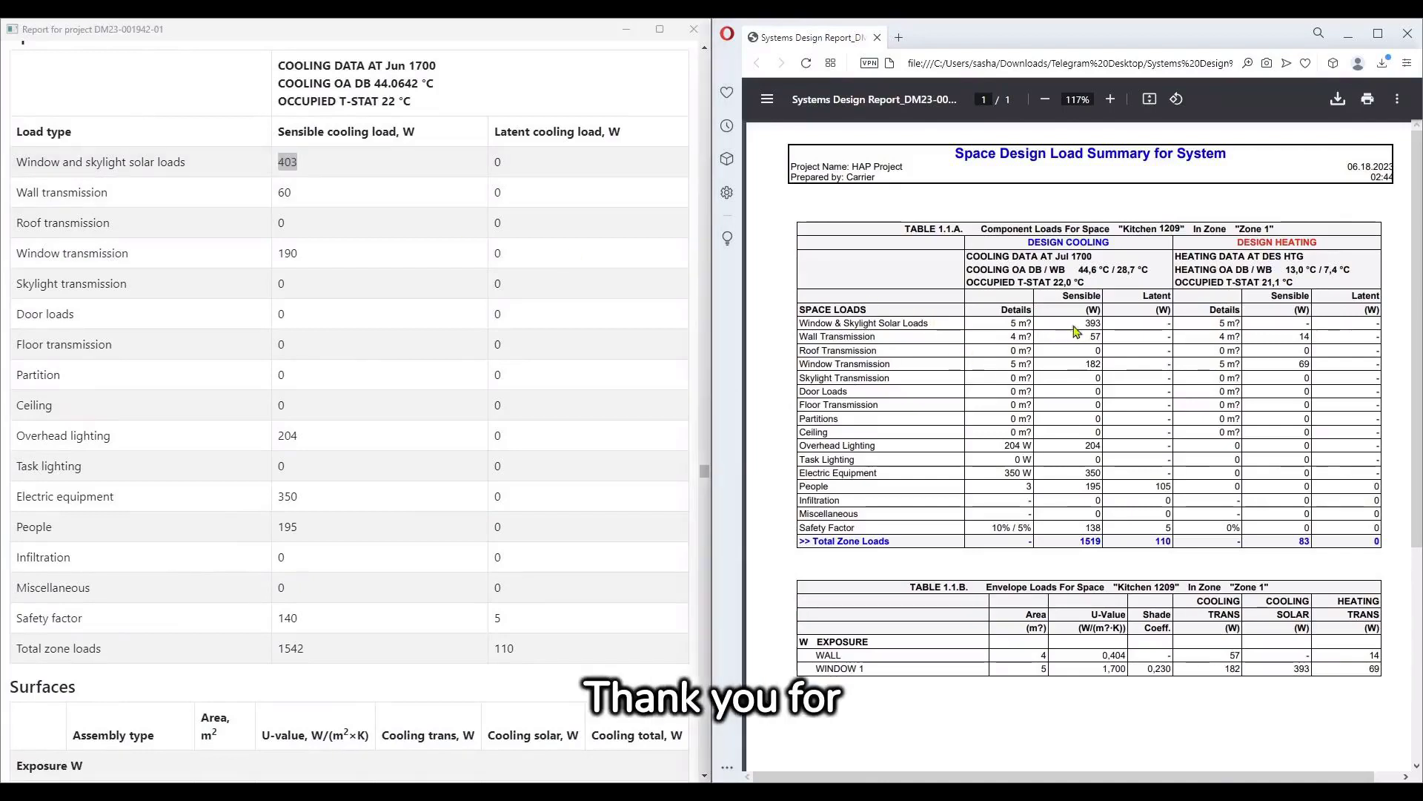